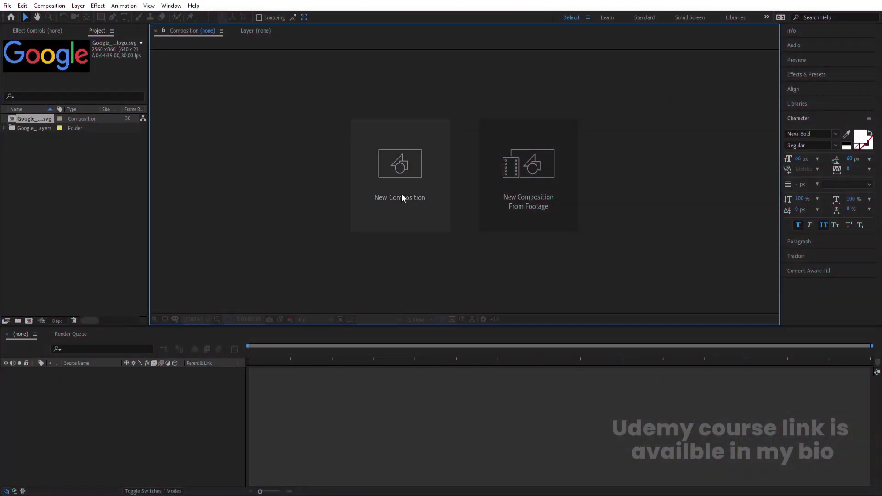
Start a new composition named Main Animation and set its duration to 0:00:30:00
left_click(402, 195)
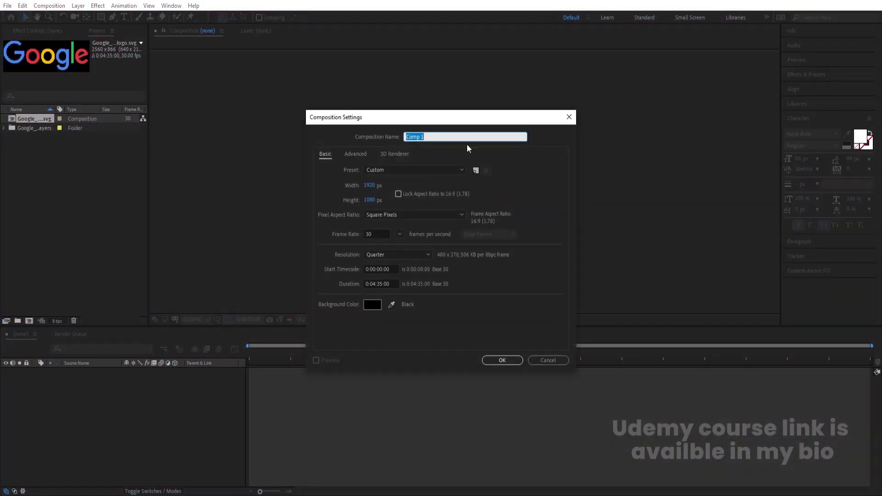
type("Main Animation")
left_click(371, 284)
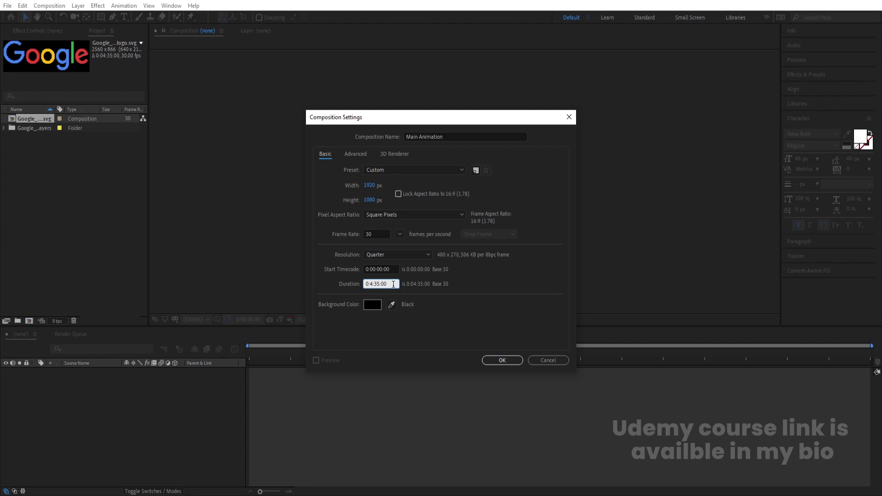
key("BackSpace")
type("1")
key("Delete")
type("5")
key("Delete")
key("Delete")
type("00")
left_click(494, 296)
left_click(374, 283)
left_click(371, 283)
key("Delete")
type("0")
left_click(379, 284)
type("3")
left_click(498, 290)
Set the composition's background color to white (FFFFFF) and create the composition
left_click(372, 306)
left_click(198, 188)
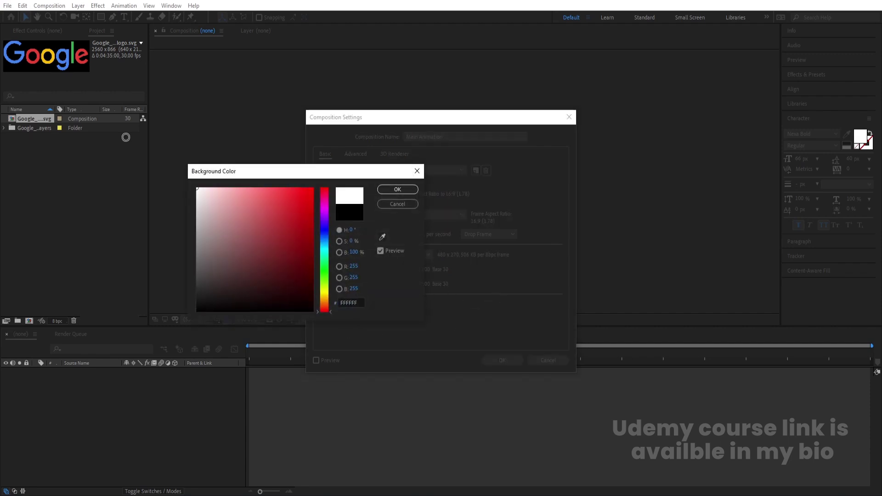
left_click(395, 189)
left_click(501, 361)
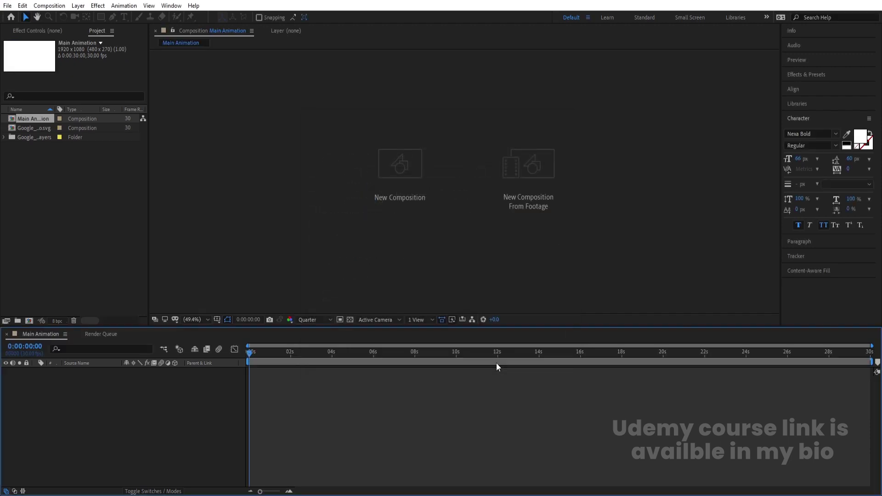
Show the Title/Action Safe guides over the Main Animation composition
left_click(217, 320)
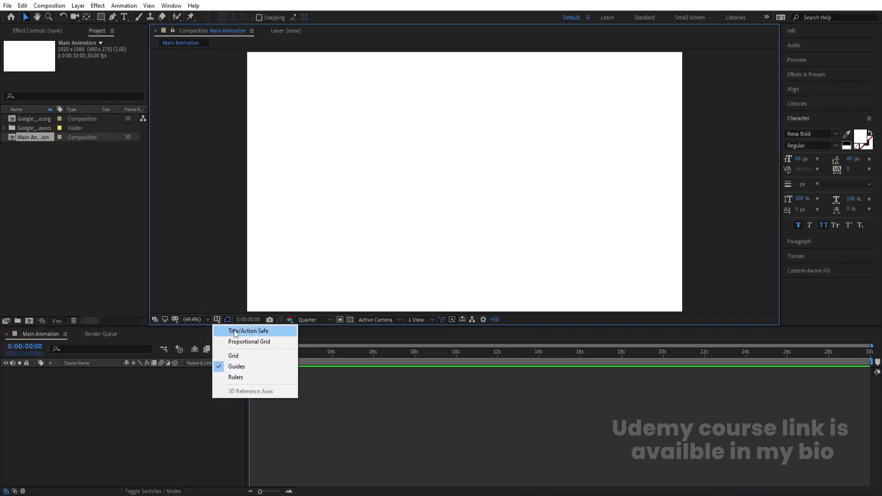
left_click(235, 332)
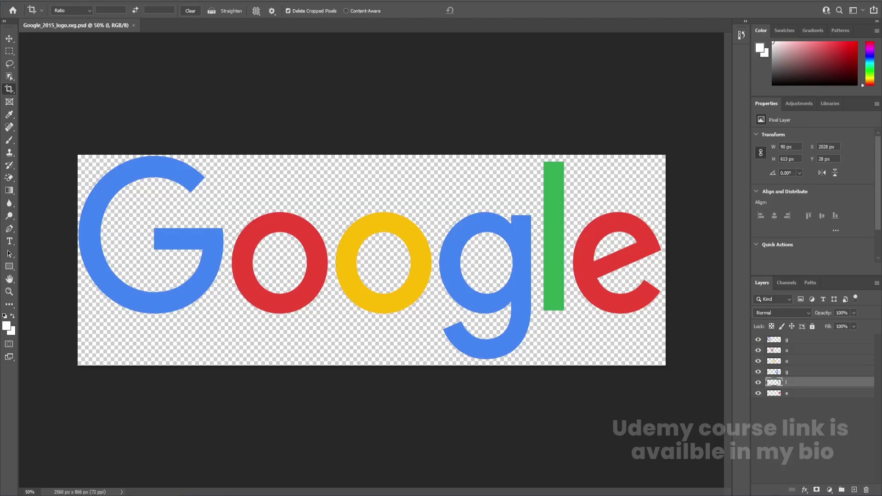
Switch to Photoshop and check that the logo letters are separate layers by toggling the visibility of the capital G layer
key("v")
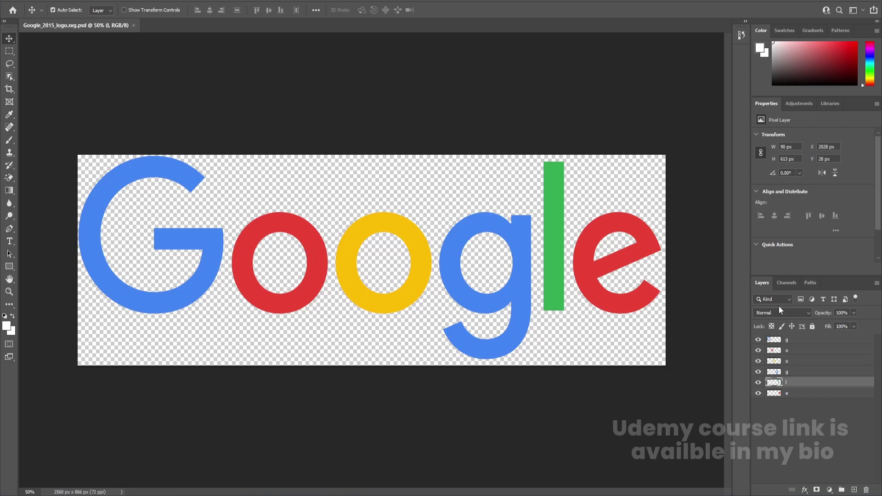
left_click(852, 340)
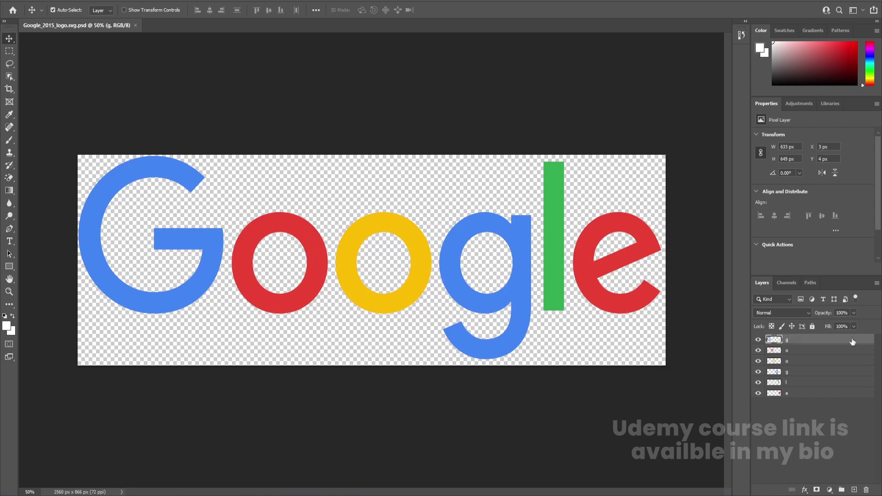
left_click(759, 339)
left_click(758, 339)
mouse_move(371, 223)
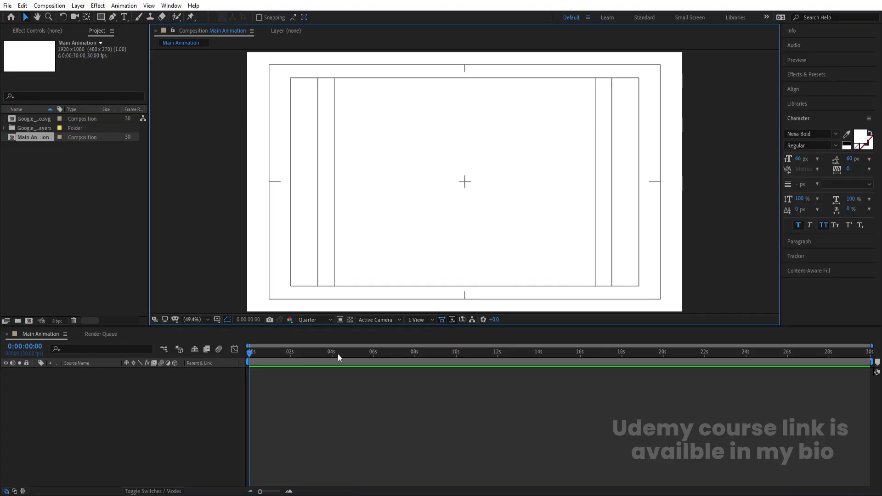
left_click(31, 118)
key("ctrl+i")
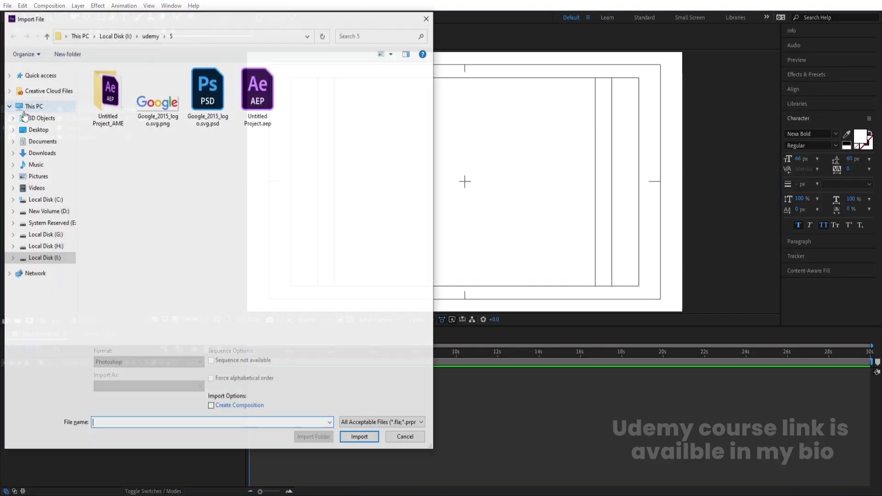
left_click(213, 102)
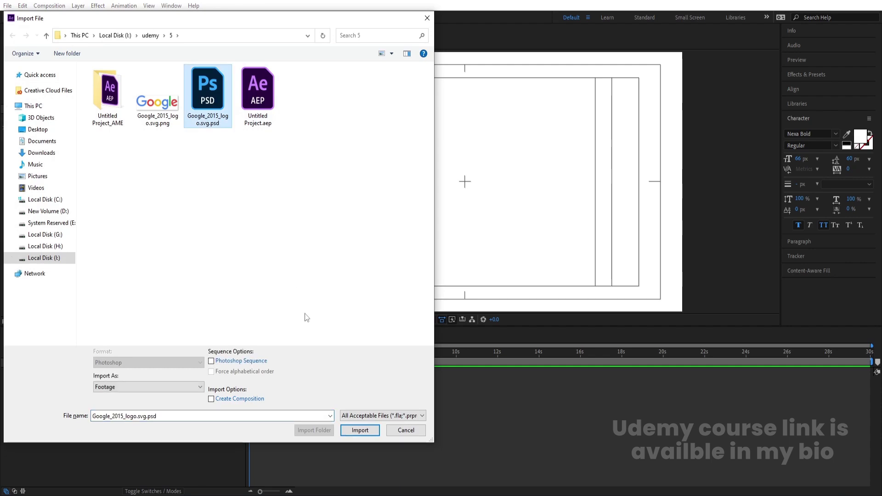
left_click(406, 438)
Copy all six letter layers from the Google_2015_logo.svg composition into the Main Animation composition
double_click(32, 118)
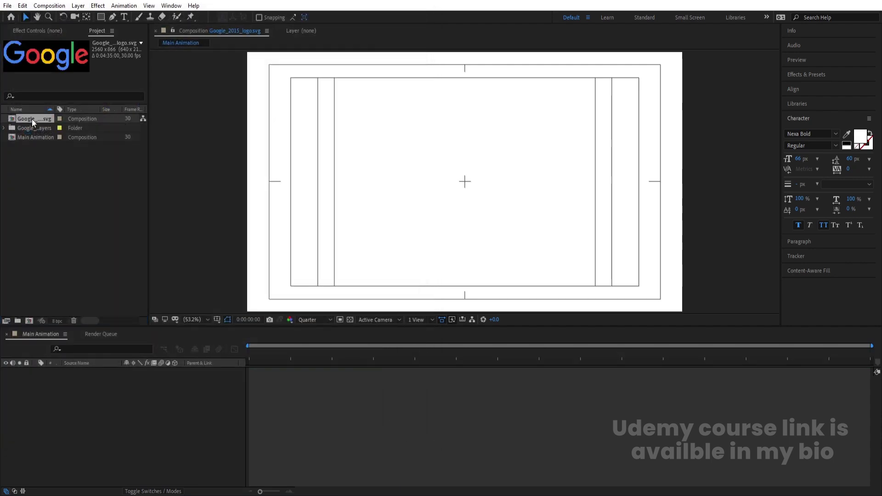
left_click_drag(107, 463, 74, 370)
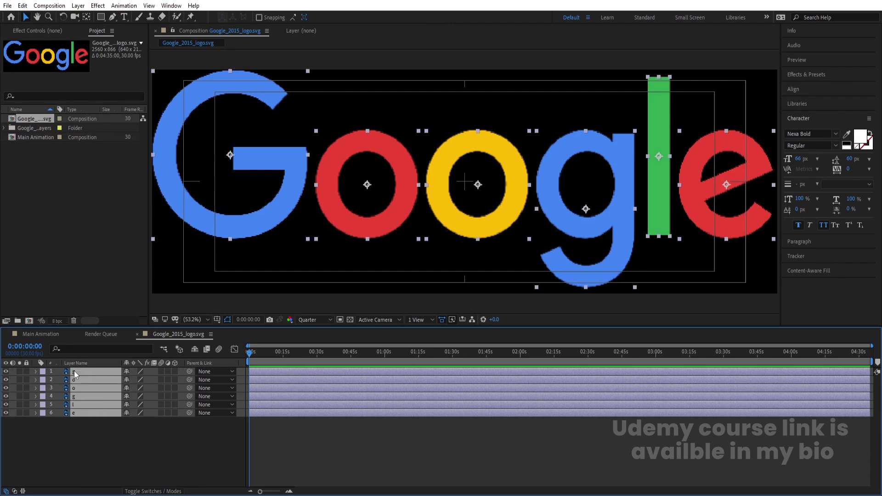
left_click(52, 335)
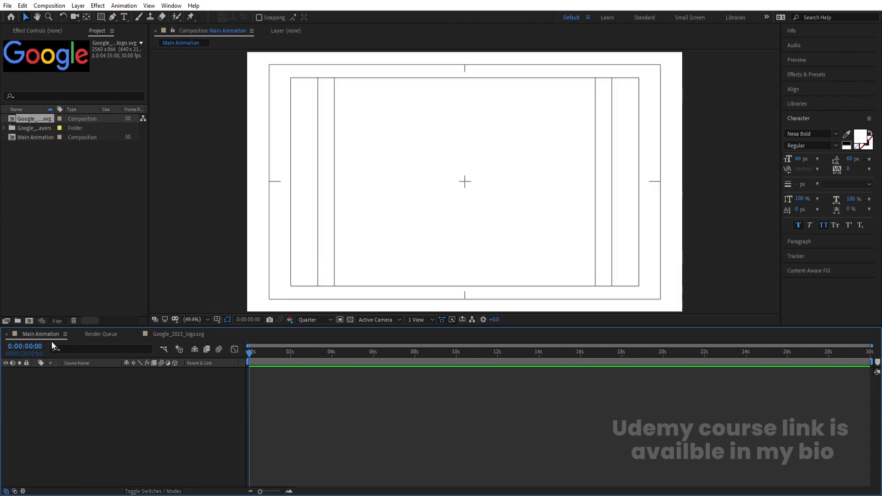
key("ctrl+v")
Add a null object to the Main Animation composition
left_click(120, 431)
right_click(120, 432)
mouse_move(145, 328)
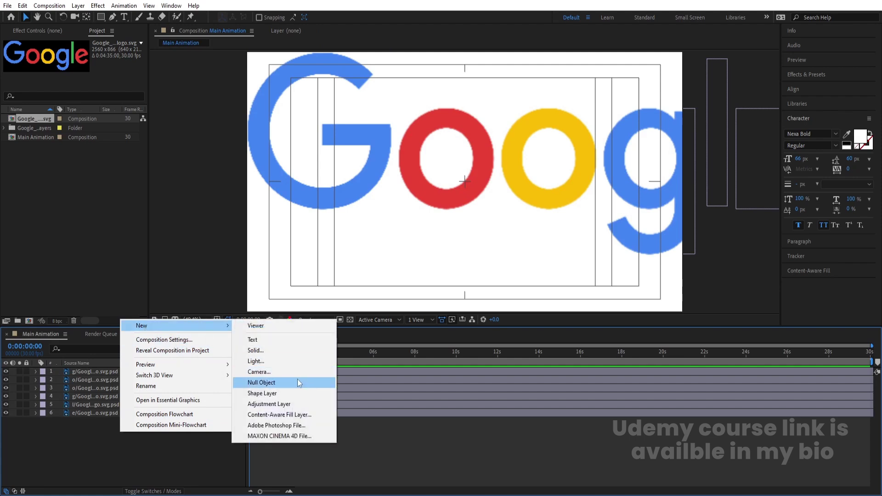
left_click(280, 379)
Parent all six Google letter layers to the Null 1 layer
left_click(102, 380)
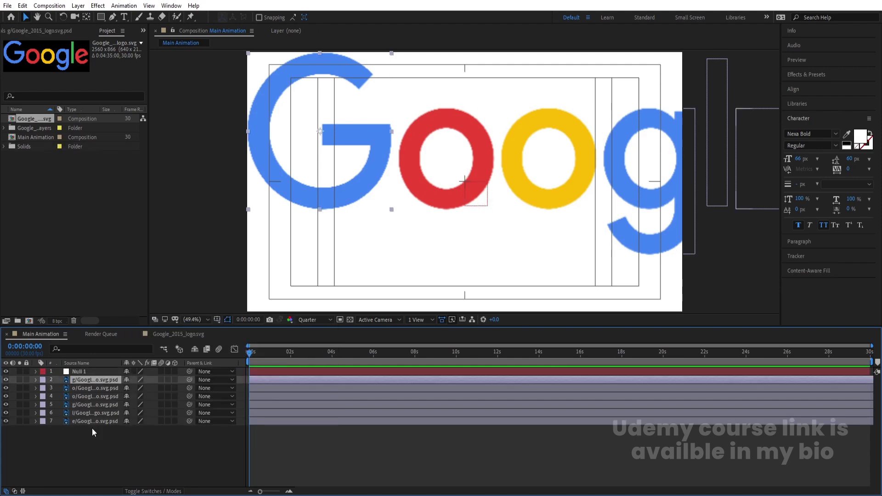
left_click(90, 423, "shift")
left_click(194, 382)
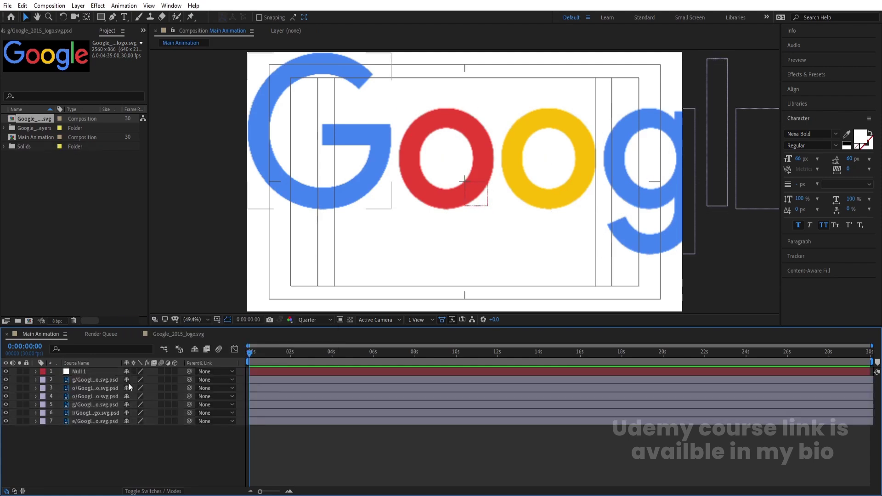
left_click(112, 412, "shift")
left_click(191, 375)
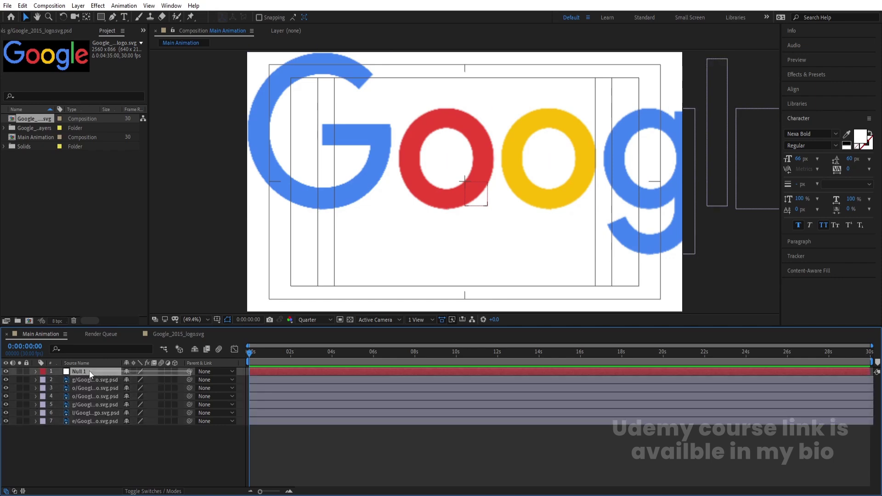
left_click(96, 381, "shift")
left_click_drag(189, 380, 72, 373)
Scale Null 1 down so the whole logo fits inside the safe area, and shift it roughly toward the frame's center
left_click(87, 372)
key("s")
key("p")
left_click(150, 380)
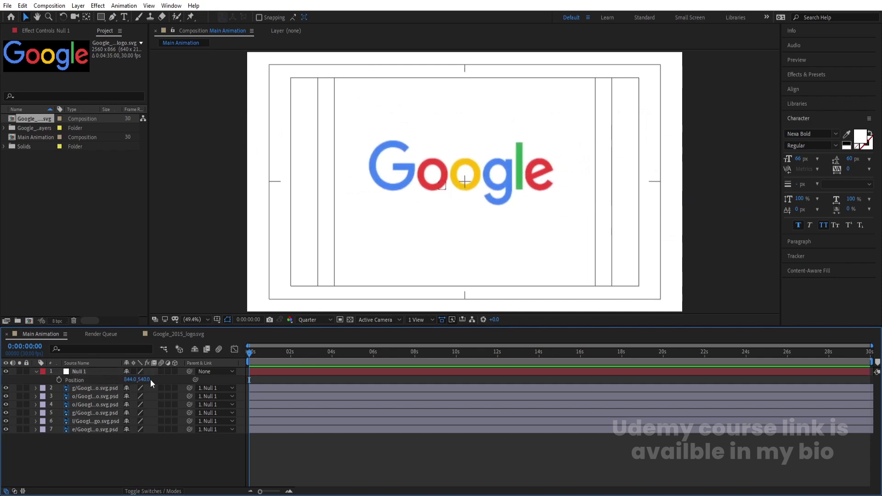
left_click_drag(146, 380, 156, 383)
Nudge Null 1 to a position of about 872, 577 to center the logo in the frame
key("Right")
key("Right")
key("Right")
key("Right")
key("Right")
key("Right")
key("Right")
key("Right")
key("Right")
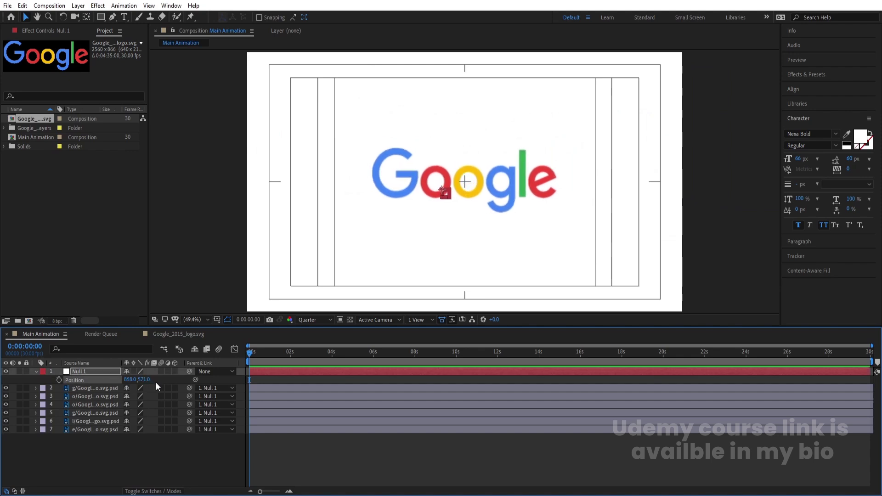
key("Down")
key("Down")
key("Down")
key("Down")
key("Down")
key("Down")
key("Down")
key("Down")
key("Down")
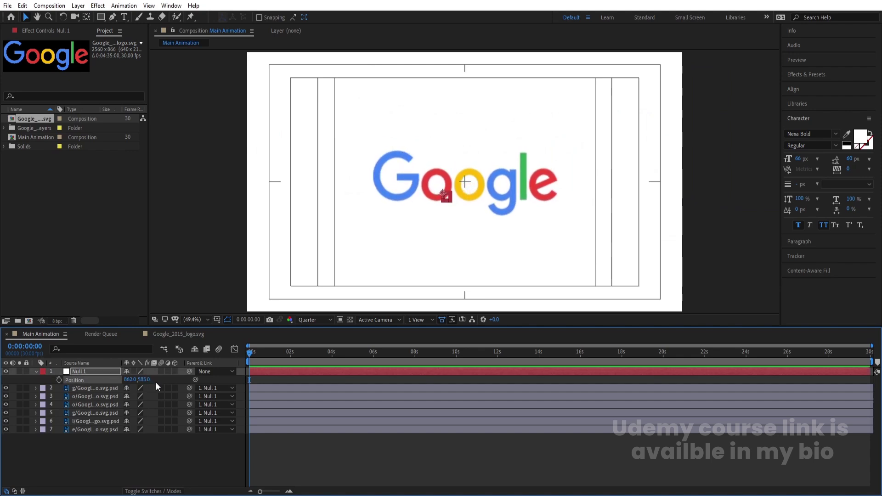
key("Up")
key("Up")
key("Up")
key("Up")
key("Up")
key("Up")
key("Right")
key("Right")
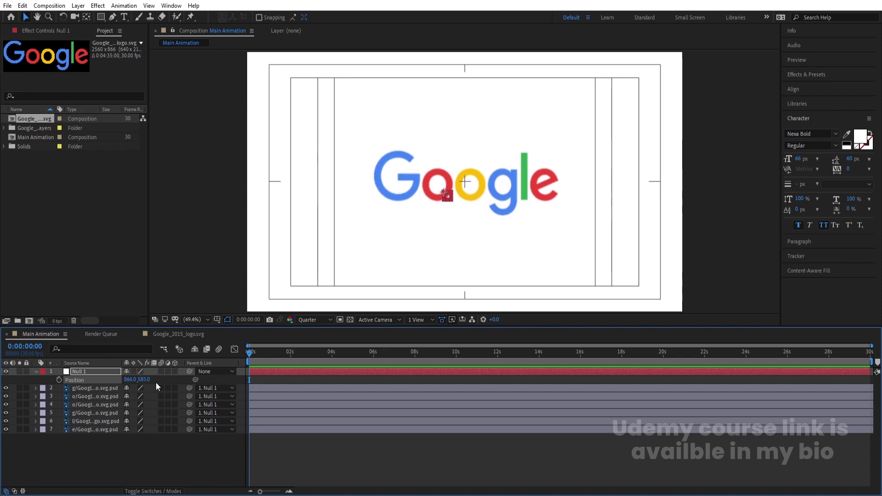
key("Right")
key("Right")
key("Right")
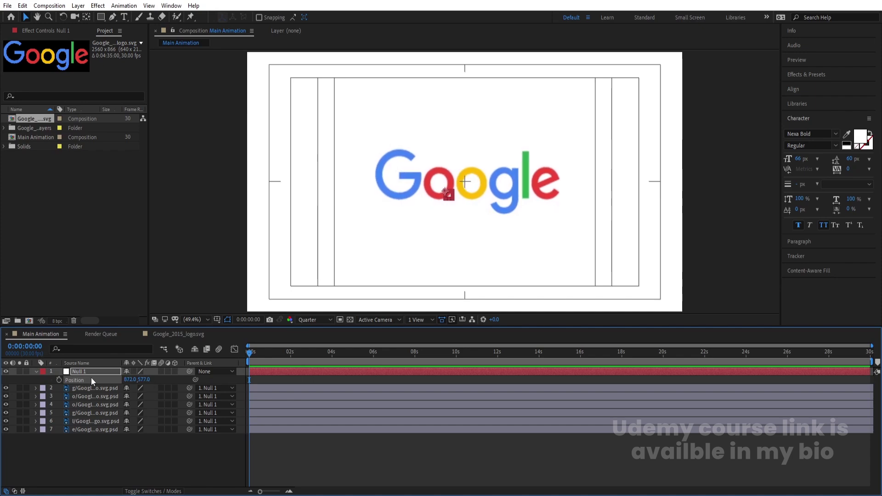
Delete the Null 1 layer, leaving the six letter layers without a parent
key("Delete")
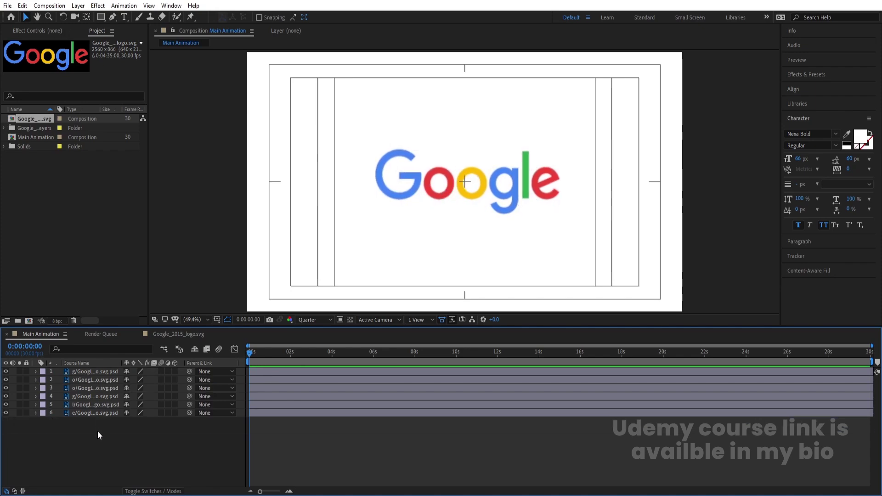
left_click_drag(101, 439, 73, 387)
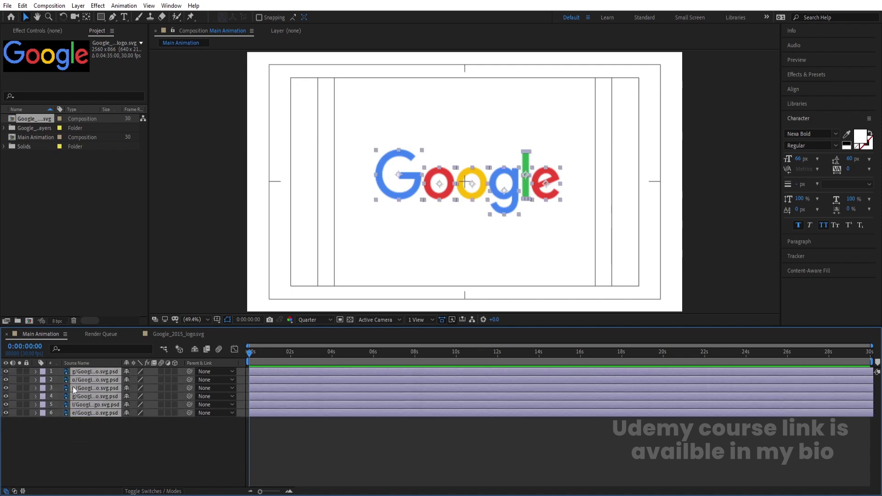
left_click(109, 439)
Give the capital G and e layers a Yellow label color
left_click(382, 177)
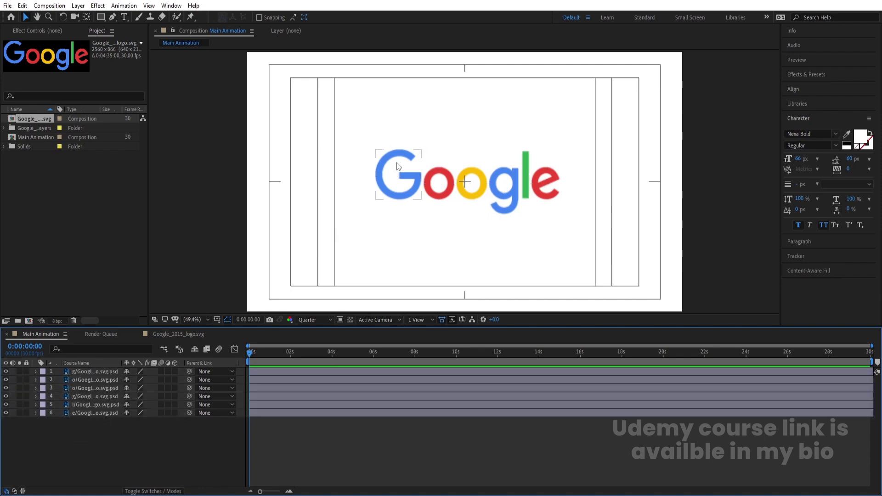
left_click(542, 189, "shift")
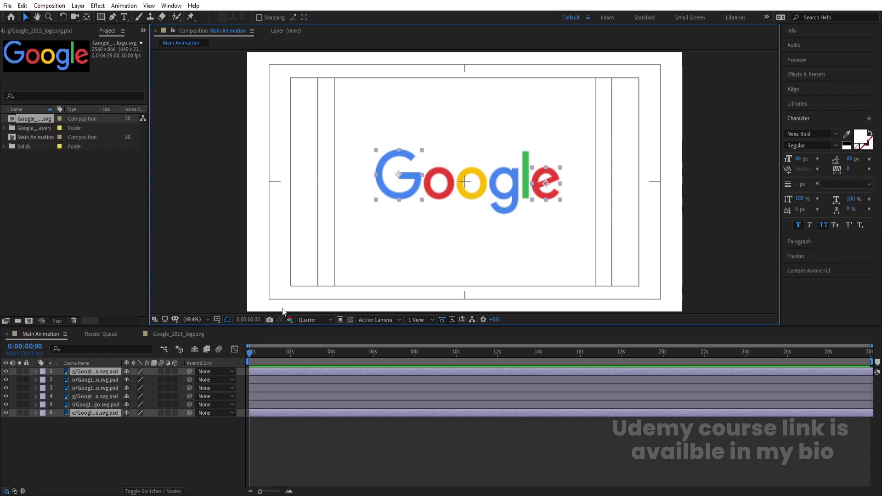
left_click(43, 372)
left_click(82, 219)
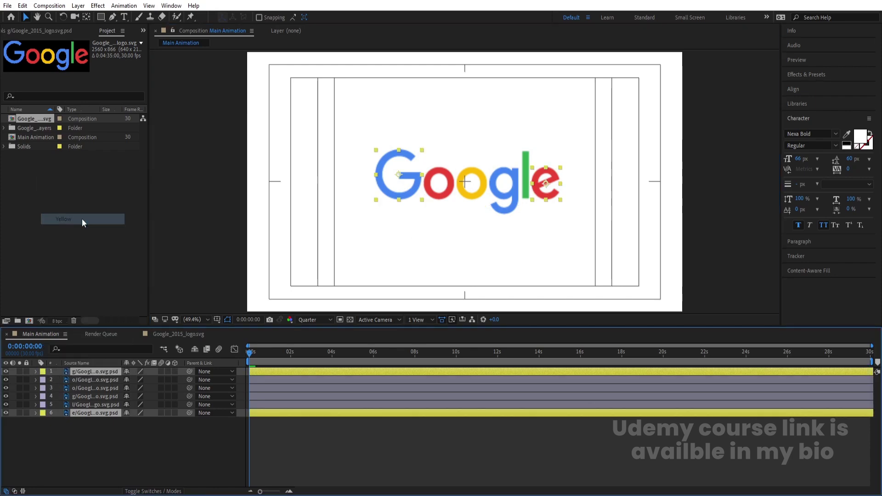
Set Position keyframes on the capital G and e layers at 0:00:01:00
key("p")
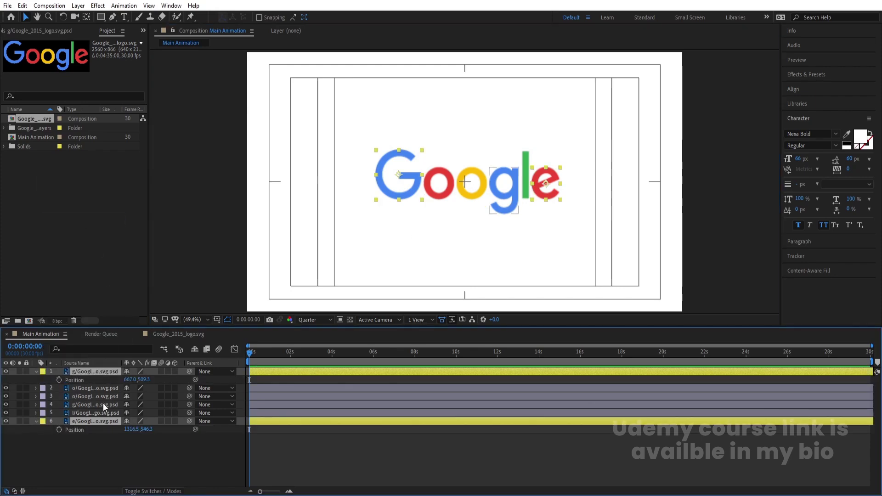
key("equal")
left_click(330, 352)
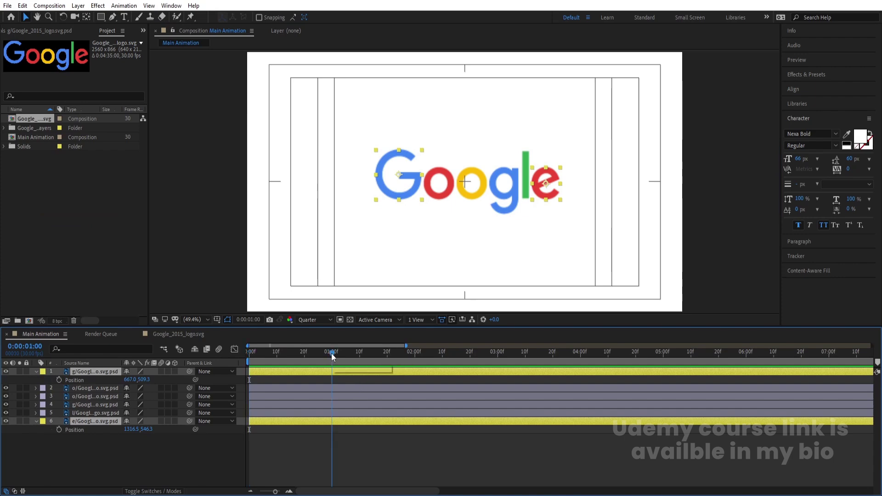
left_click(58, 380)
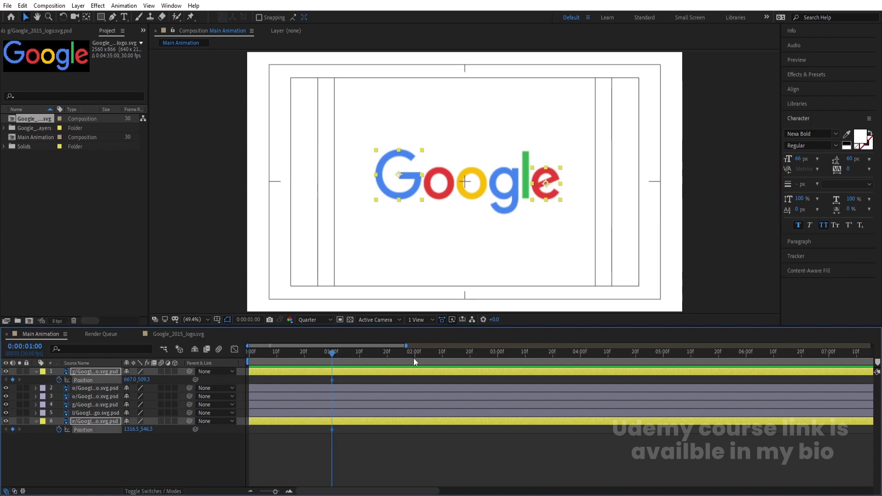
Add Position keyframes with the same values to the G and e layers at 0:00:02:10, and return to 0:00:01:00
left_click(443, 354)
left_click(13, 380)
key("j")
left_click(106, 460)
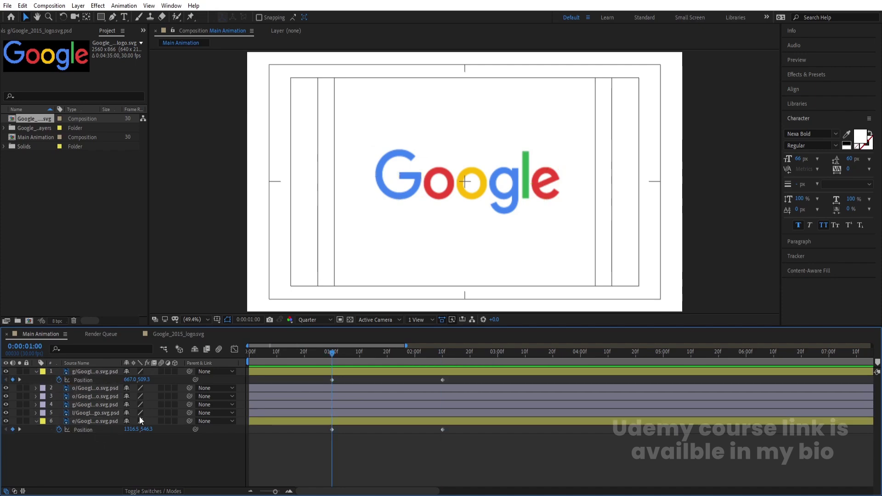
At 0:00:01:00, move the capital G inward to about x 849 and the e inward to about x 1035
left_click(394, 191)
left_click_drag(392, 189, 432, 191)
left_click_drag(544, 188, 448, 182)
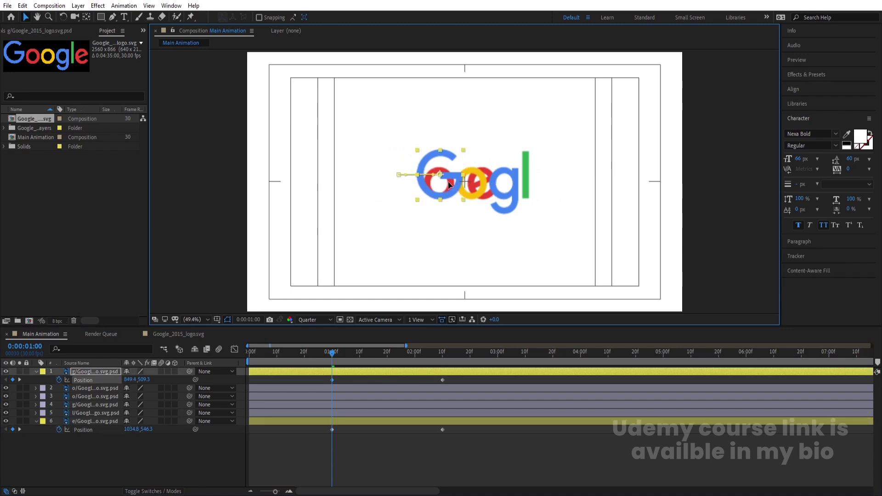
Solo the capital G and e layers and place the letters side by side at the center, at about x 855 and x 1029
left_click(19, 372)
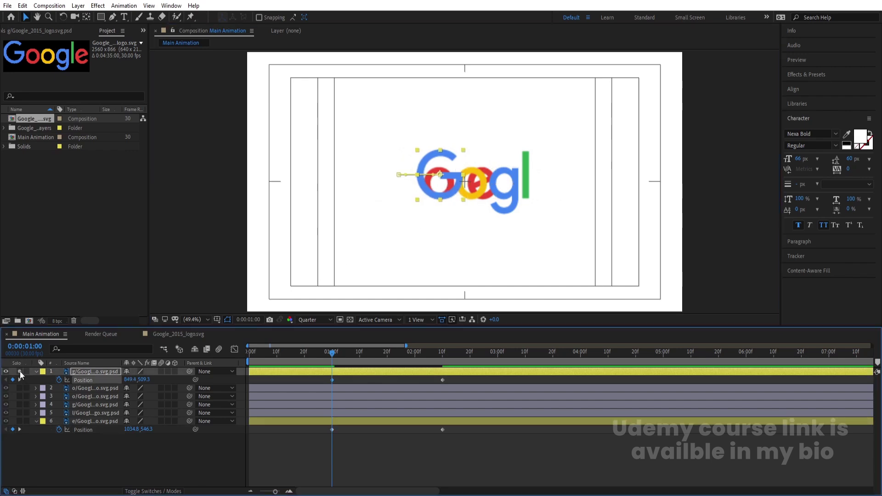
left_click(19, 421)
left_click_drag(440, 186, 491, 187)
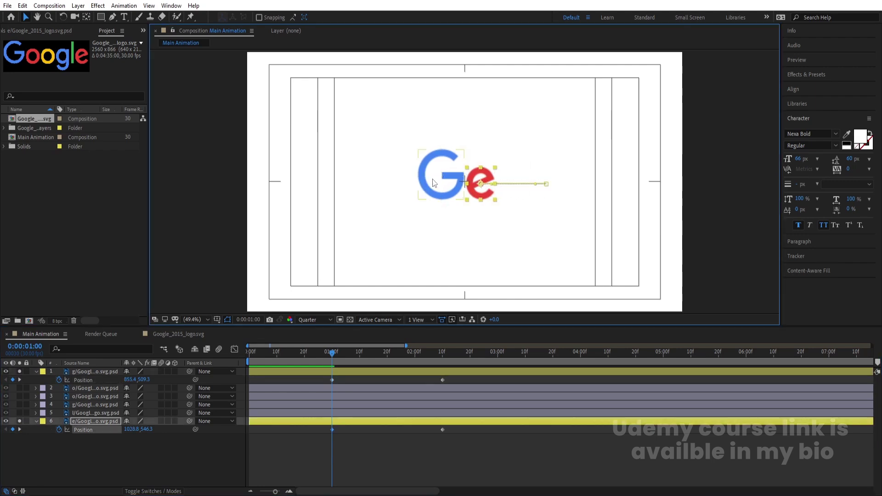
Move the capital G to x 853.4, apply Easy Ease to the G and e Position keyframes, and preview the motion from 0:00:01:00
left_click(434, 183)
left_click_drag(467, 447, 306, 363)
key("space")
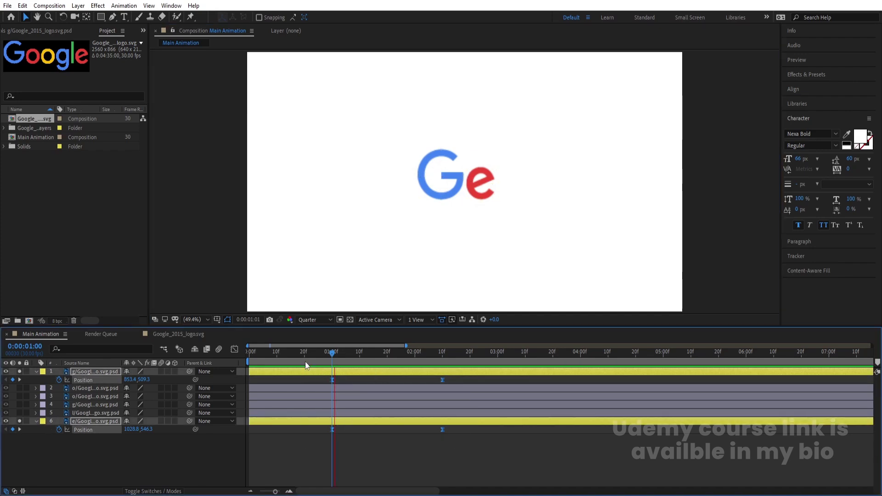
key("space")
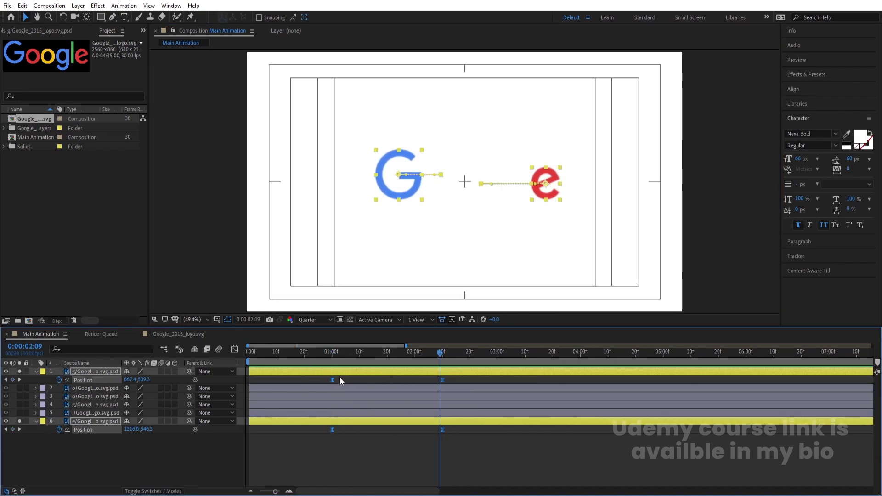
key("j")
left_click(79, 459)
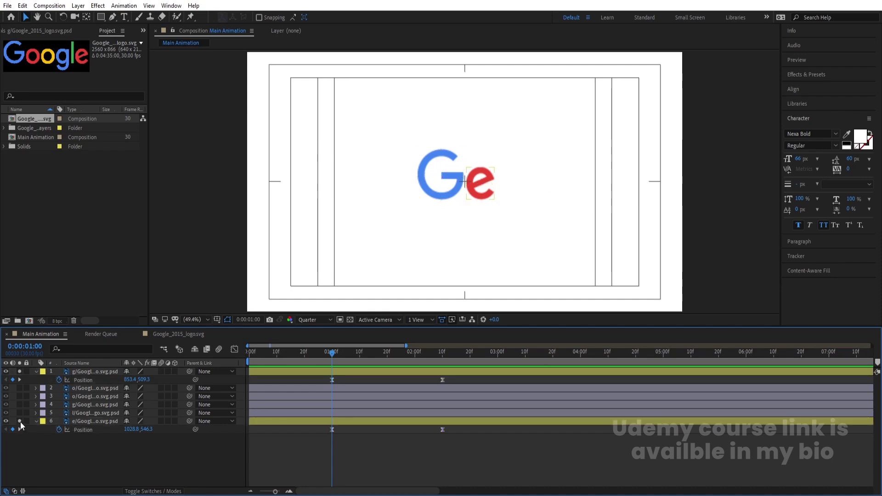
Unsolo the G and e layers and pre-compose the four middle letter layers as Middle
left_click(90, 410)
left_click(85, 390, "shift")
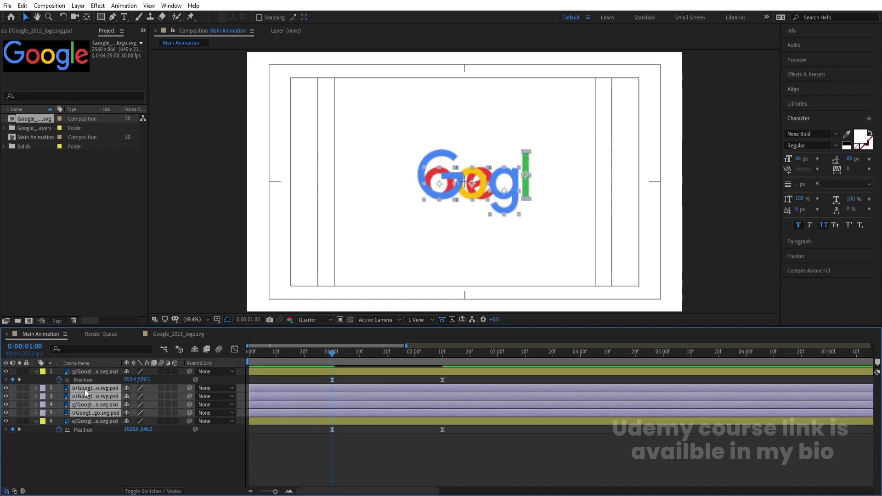
key("ctrl+shift+c")
type("Middle")
key("Return")
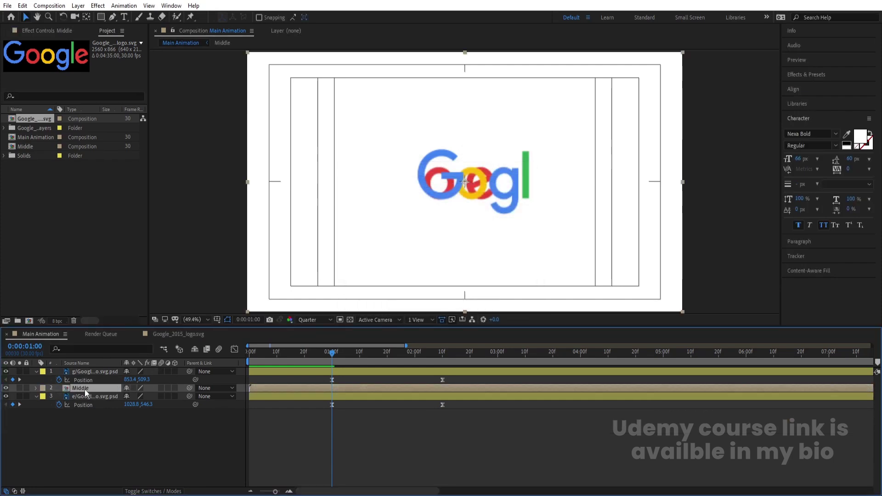
At 0:00:02:10, draw a red rectangle about 476 by 355 px over the middle letters and center its anchor point
left_click(6, 389)
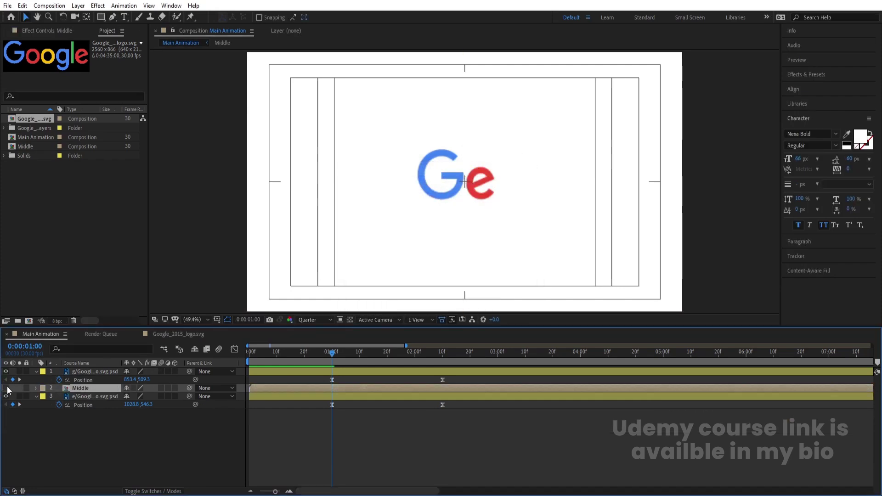
key("k")
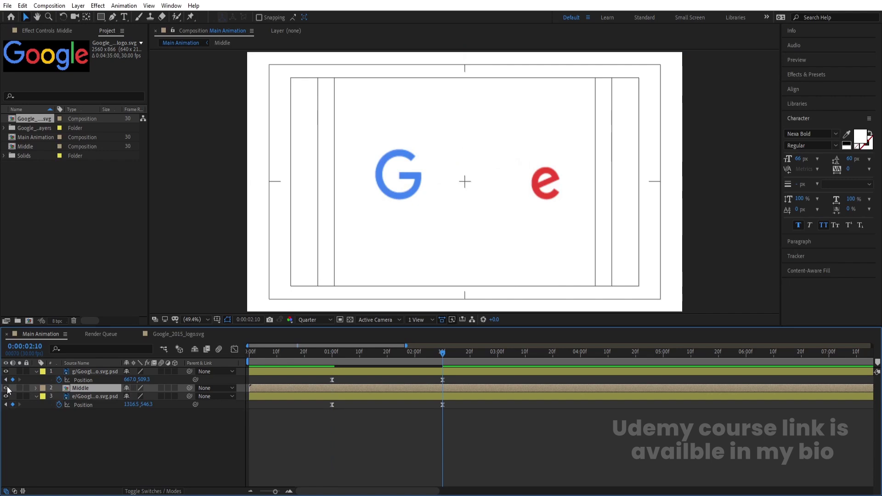
left_click(6, 389)
left_click(45, 428)
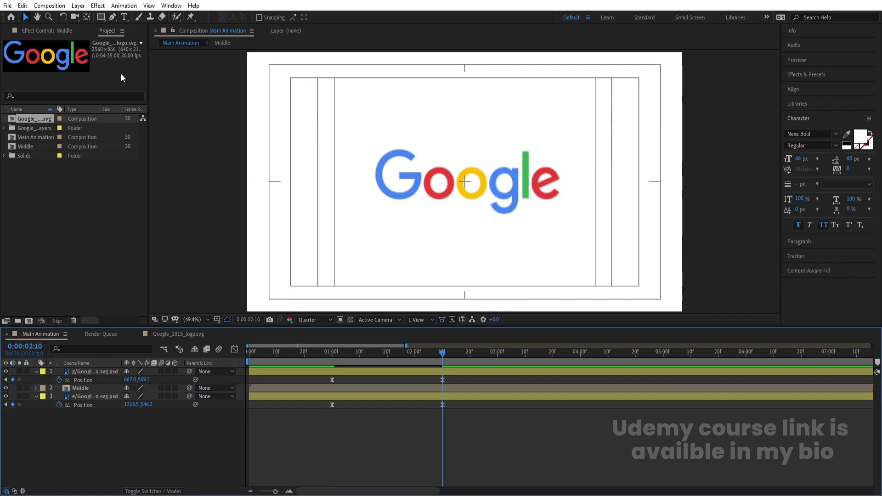
left_click(102, 18)
left_click_drag(421, 135, 530, 221)
left_click(114, 372)
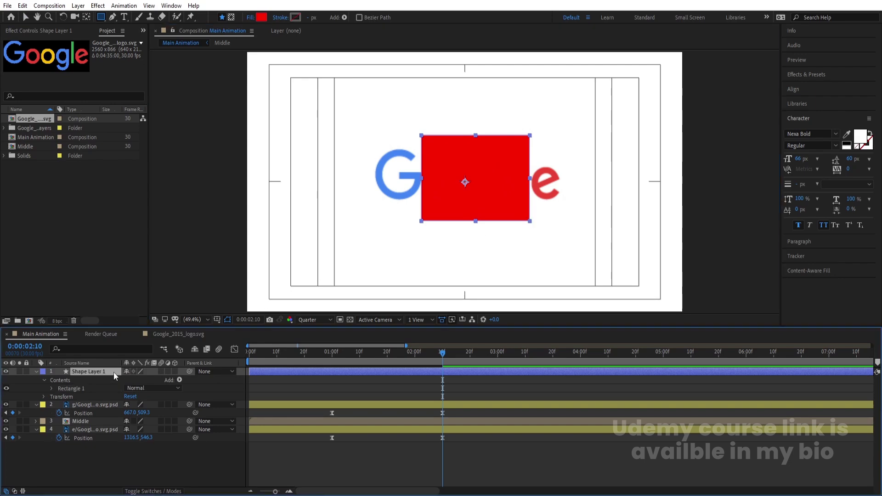
key("ctrl+alt+Home")
Set Scale and Position keyframes on the red rectangle layer at 0:00:02:10 and show only its keyframed properties
key("s")
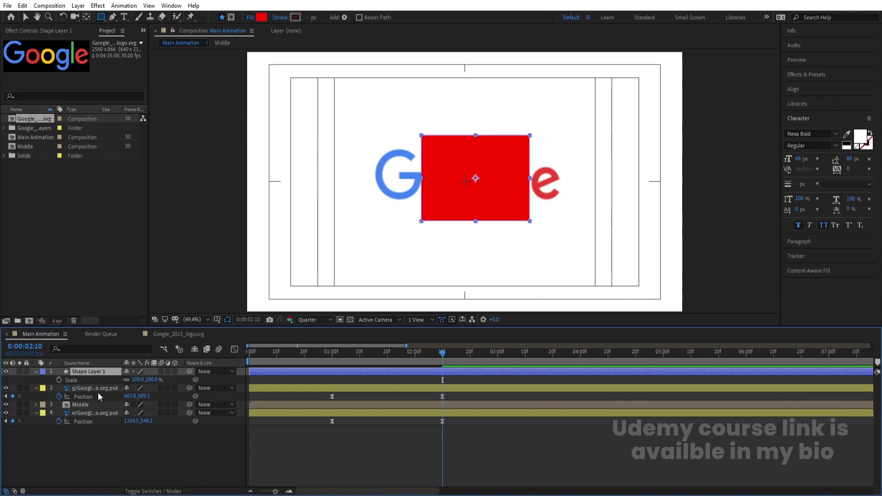
left_click(60, 379)
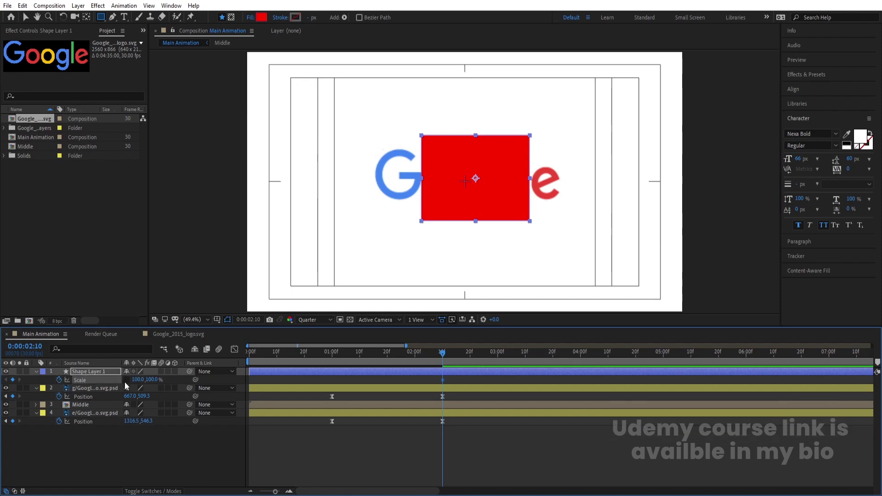
key("p")
left_click(59, 380)
key("u")
key("u")
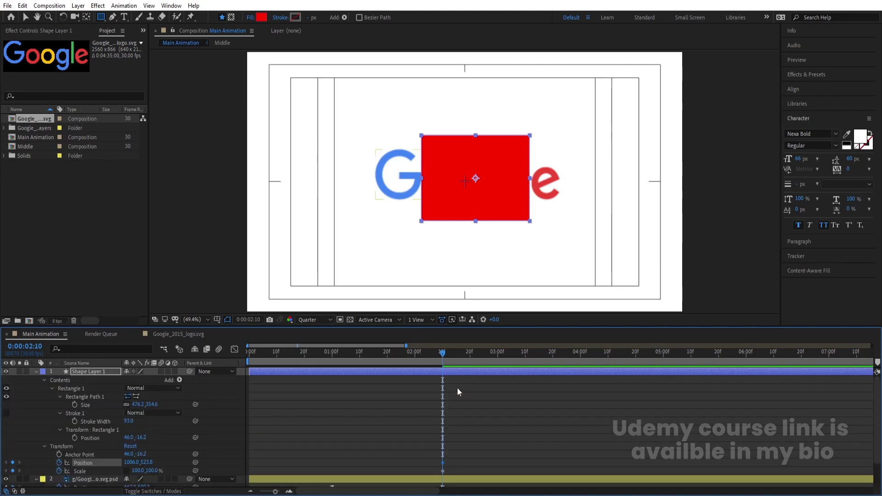
key("u")
key("u")
key("u")
At 0:00:01:00, set the rectangle's horizontal scale to 0% and its X position to 960, hiding the Middle layer
key("j")
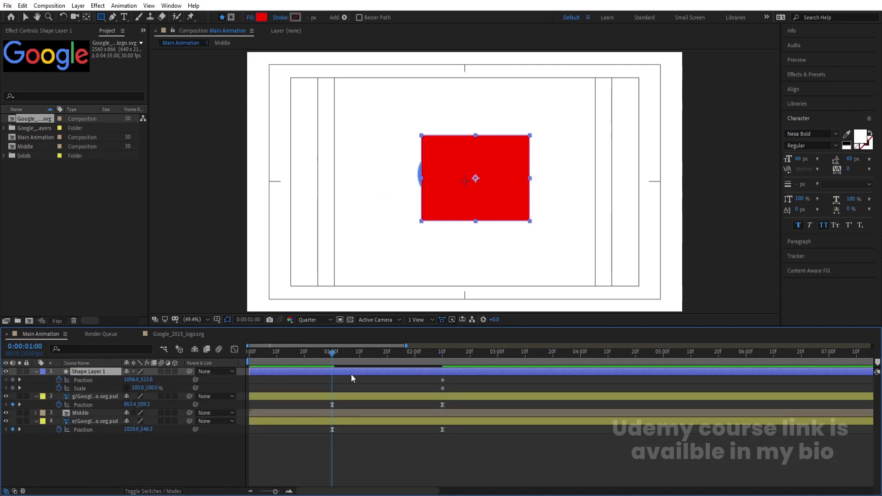
left_click(137, 388)
type("0")
key("Return")
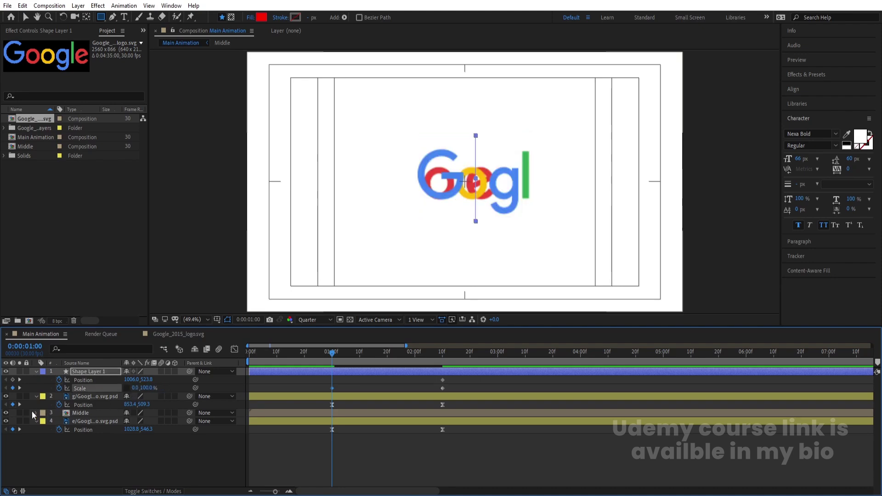
left_click(6, 413)
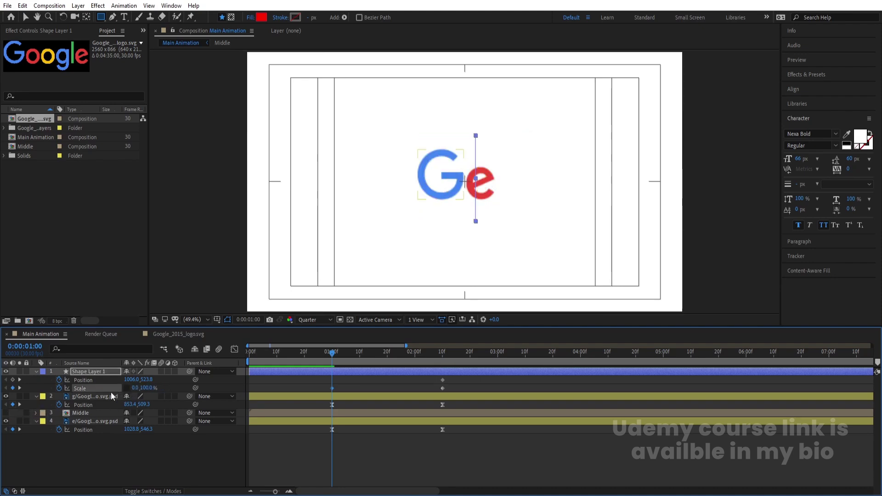
left_click_drag(126, 379, 104, 374)
Apply Easy Ease to all keyframes of the rectangle, G and e layers, and preview the motion
left_click_drag(327, 379, 528, 491)
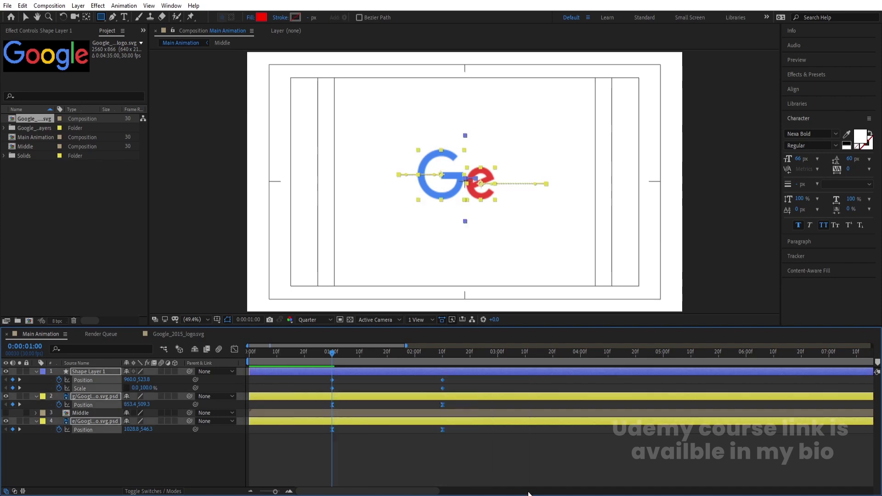
key("space")
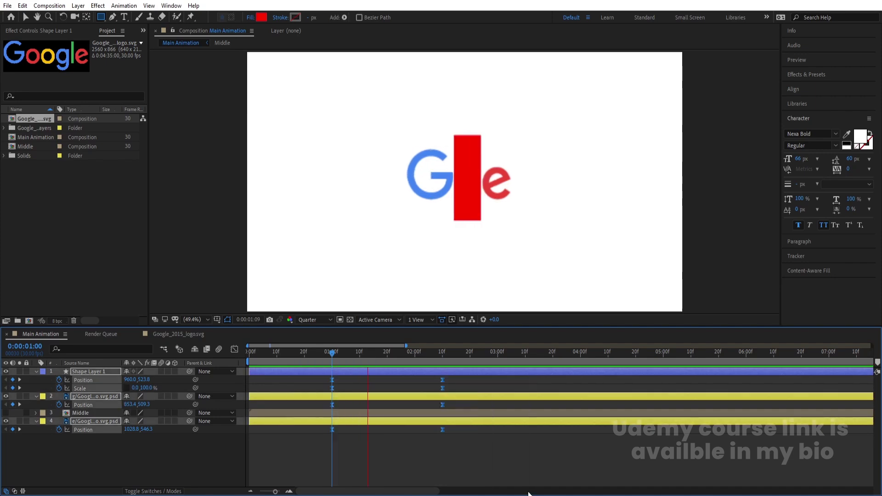
key("space")
key("Num_Lock")
key("minus")
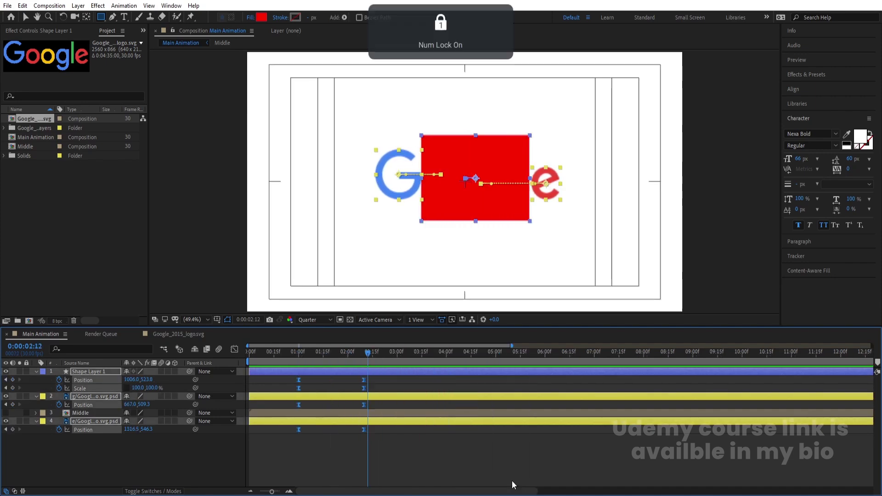
At 0:00:02:10, nudge the red rectangle sideways to x 1010 so it sits between the G and e
left_click(431, 451)
key("Page_Up")
key("Page_Up")
left_click(381, 371)
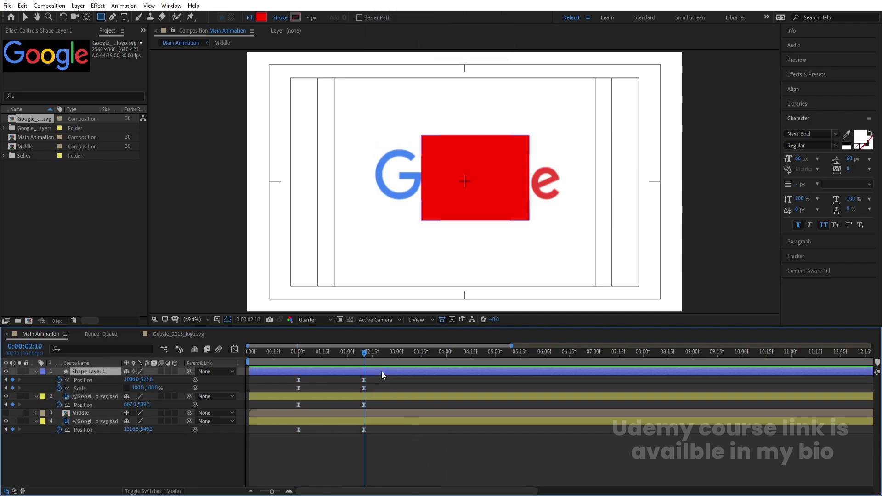
key("Right")
key("Right")
key("Right")
key("Right")
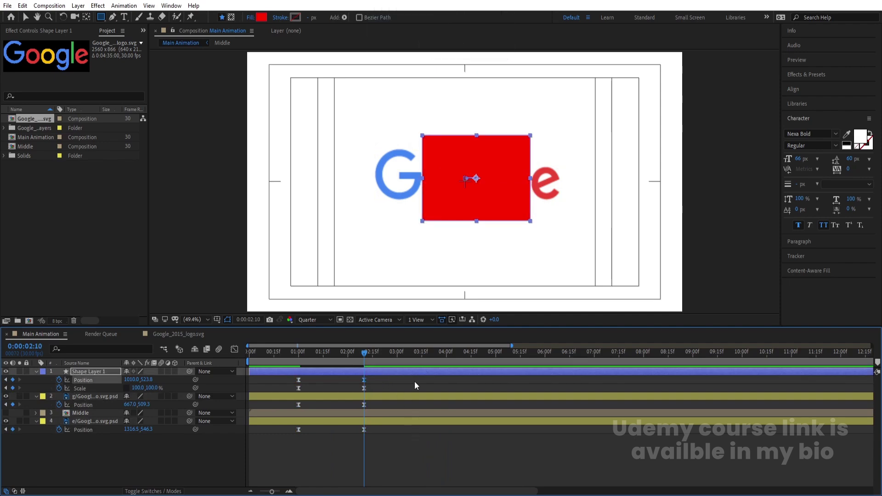
Shape the speed curves of all rectangle, G and e keyframes into a steep central peak, and preview from the start
left_click_drag(380, 377, 275, 490)
left_click(234, 350)
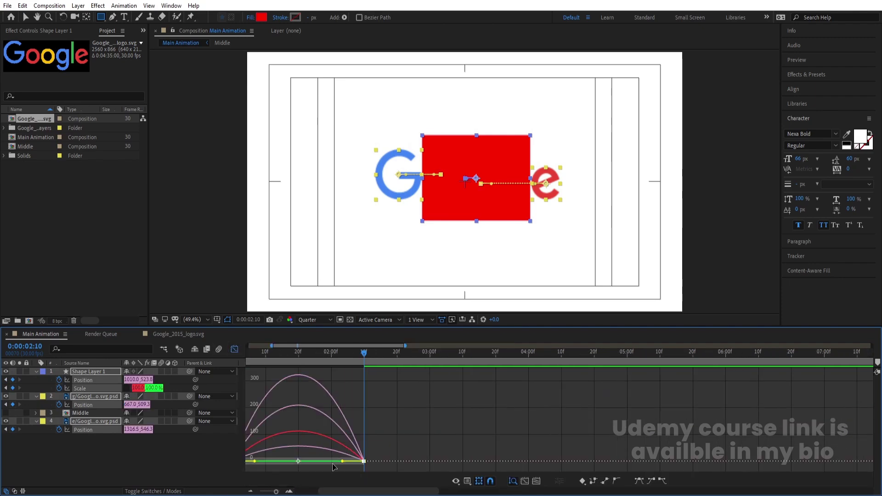
left_click_drag(342, 462, 274, 462)
mouse_move(254, 360)
left_mouse_down()
mouse_move(225, 346)
mouse_move(242, 355)
left_mouse_up()
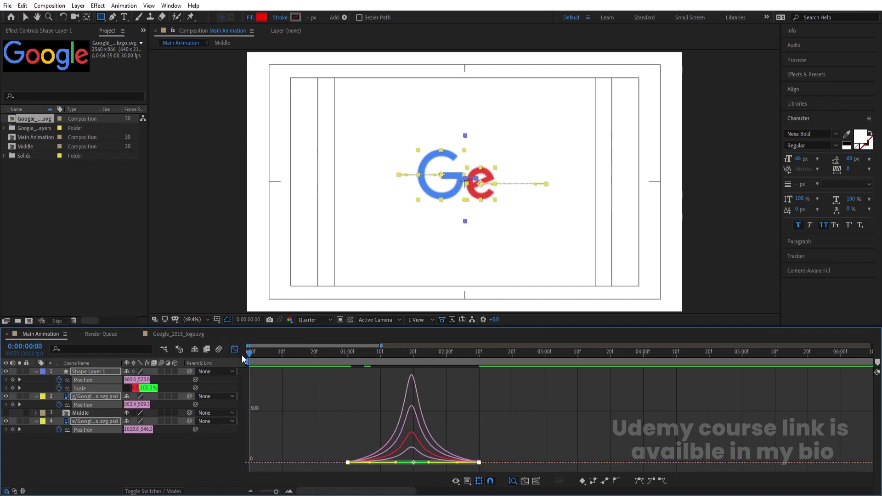
left_click(235, 350)
key("space")
key("space")
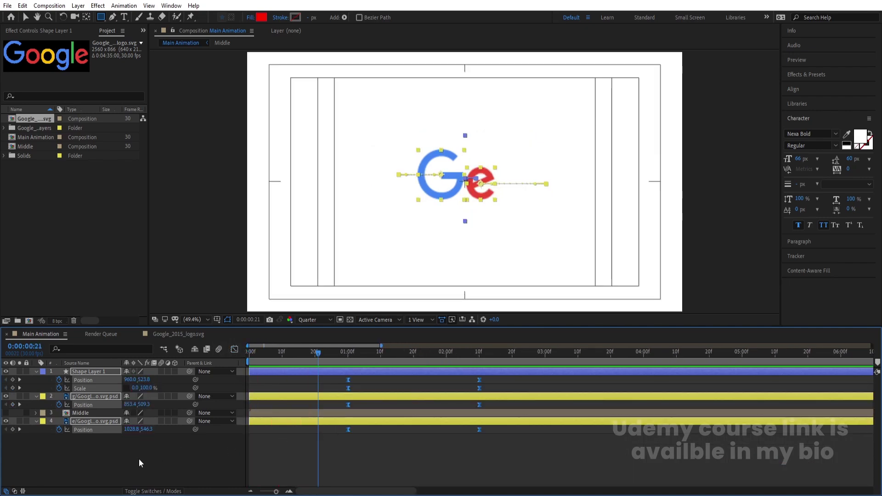
Place the Middle layer directly below the rectangle layer and set its track matte to Alpha using the rectangle
left_click(138, 459)
left_click(87, 411)
left_click_drag(93, 413, 121, 390)
key("F4")
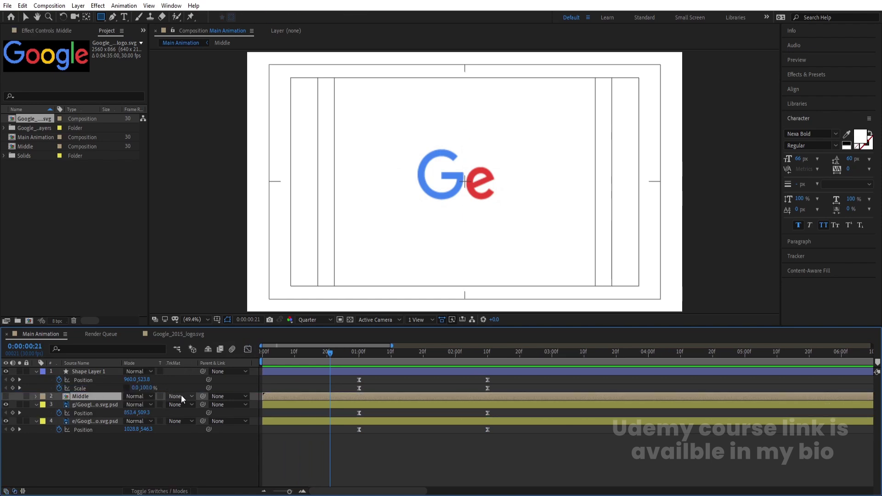
left_click(181, 396)
left_click(196, 422)
Preview the matted letter reveal, check it at the keyframes, and replay it from the start of the composition
key("space")
key("space")
key("j")
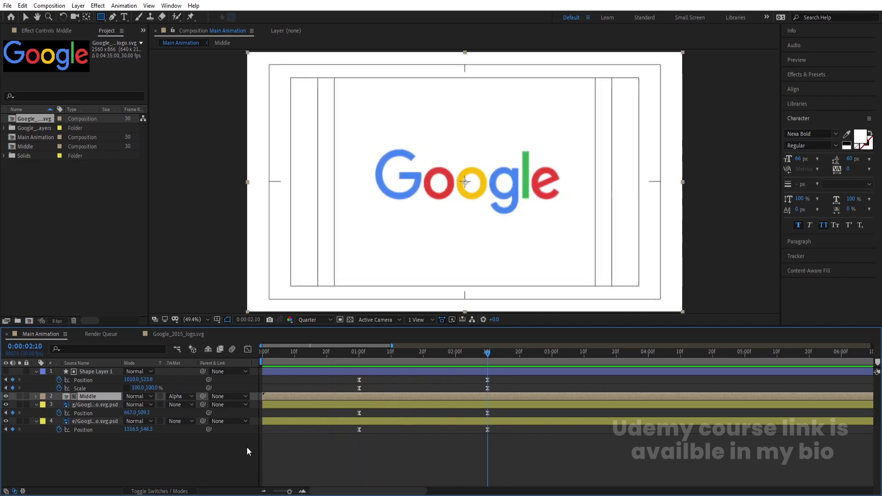
left_click(254, 446)
key("Home")
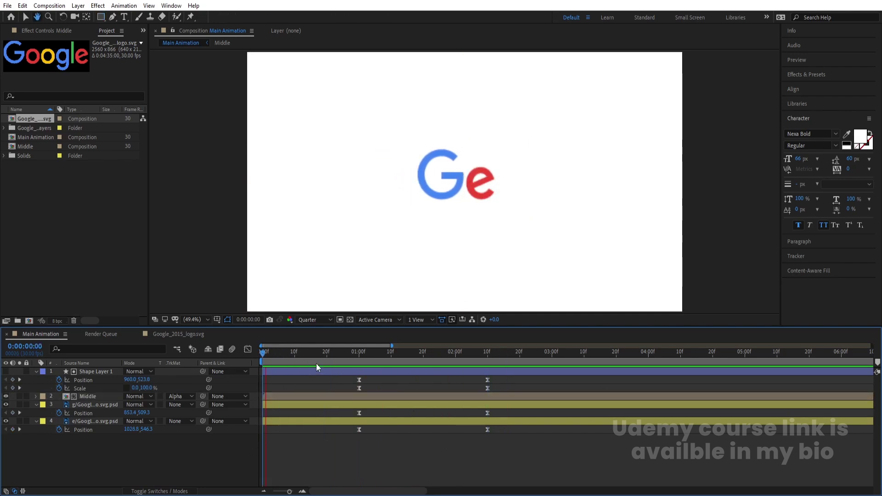
key("q")
key("space")
key("space")
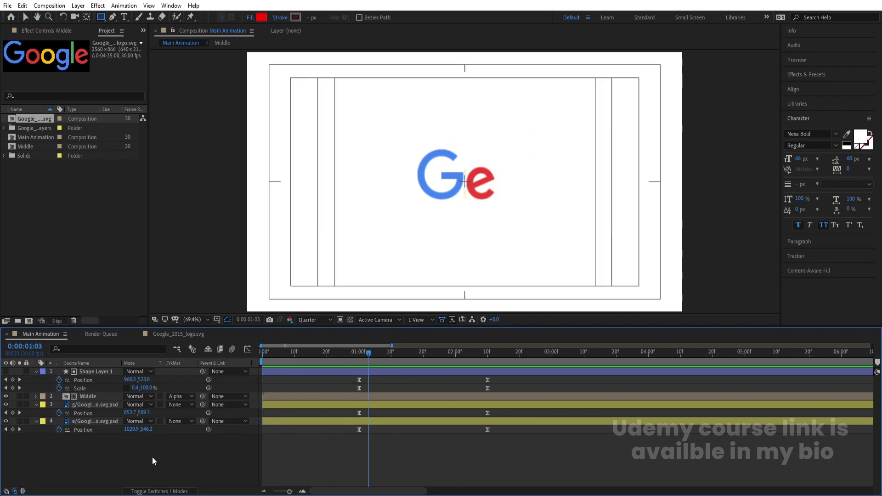
Add a null object and parent the rectangle, Middle, G and e layers to it
key("u")
right_click(140, 442)
mouse_move(164, 335)
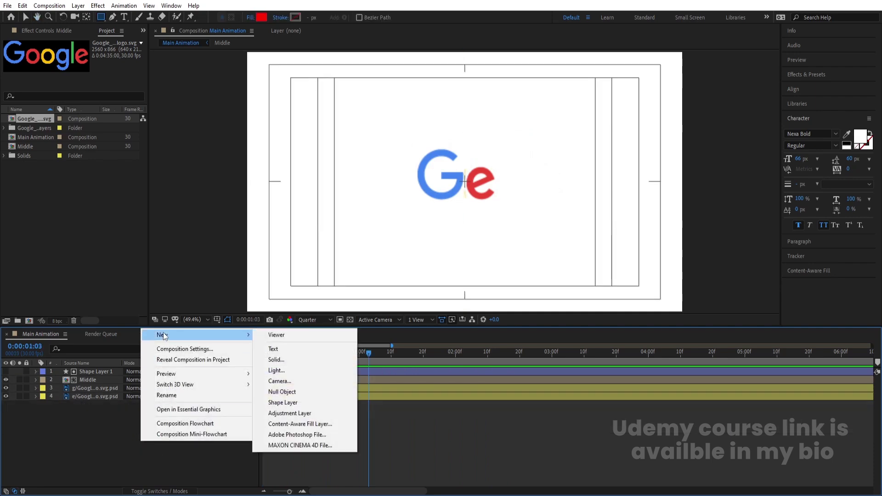
left_click(282, 392)
key("Home")
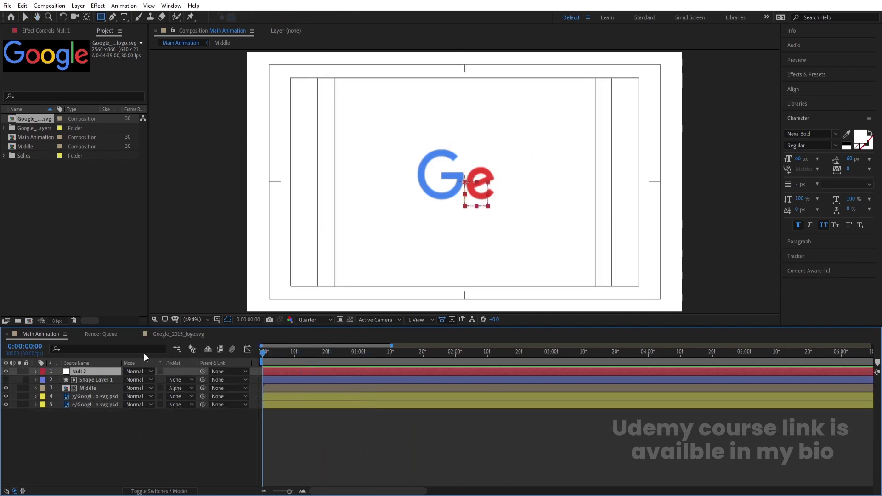
left_click(104, 380)
left_click(88, 404, "shift")
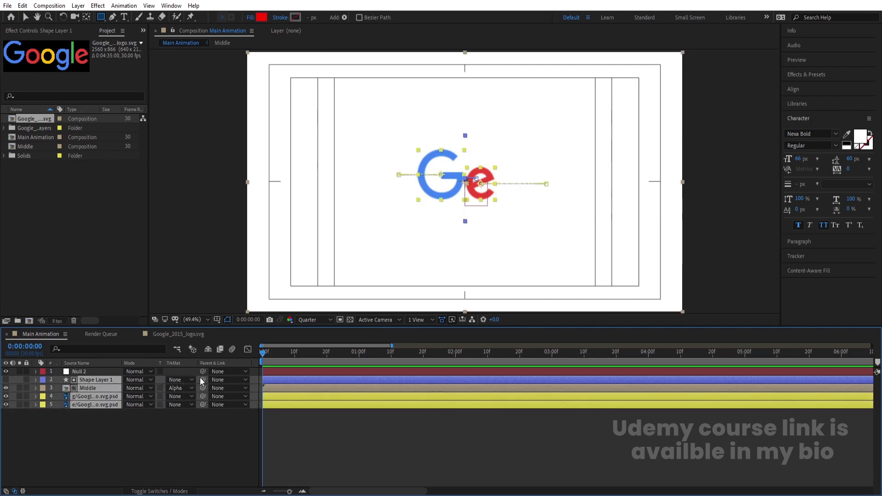
left_click_drag(151, 379, 107, 371)
Animate the null's Scale from 150% at 0:00:00:00 to 100% at 0:00:01:15, with Easy Ease on both keyframes
left_click(107, 370)
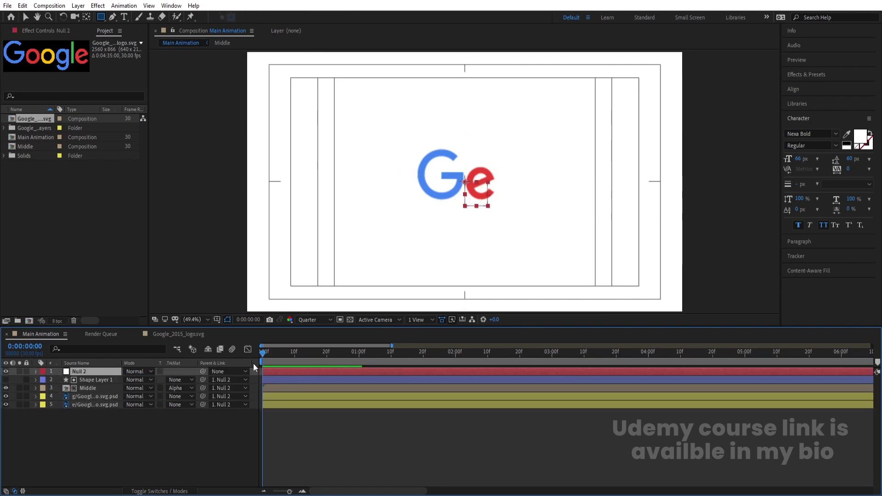
key("s")
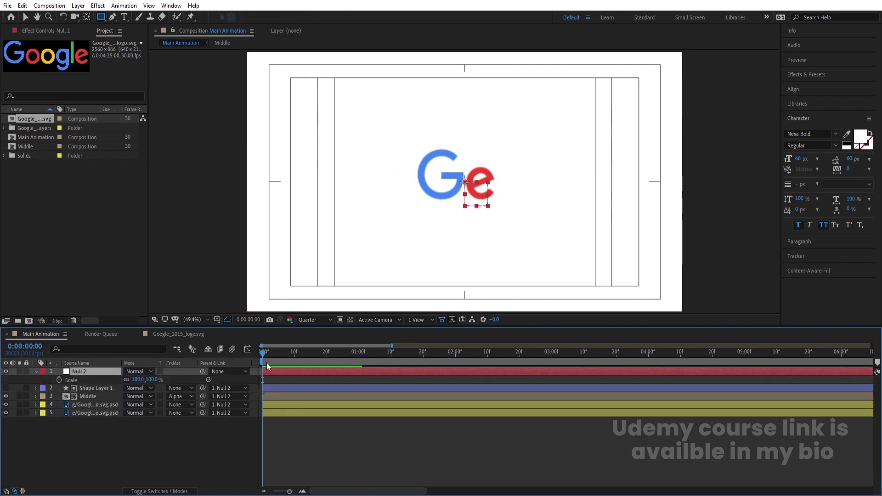
left_click(59, 379)
left_click_drag(263, 352, 408, 359)
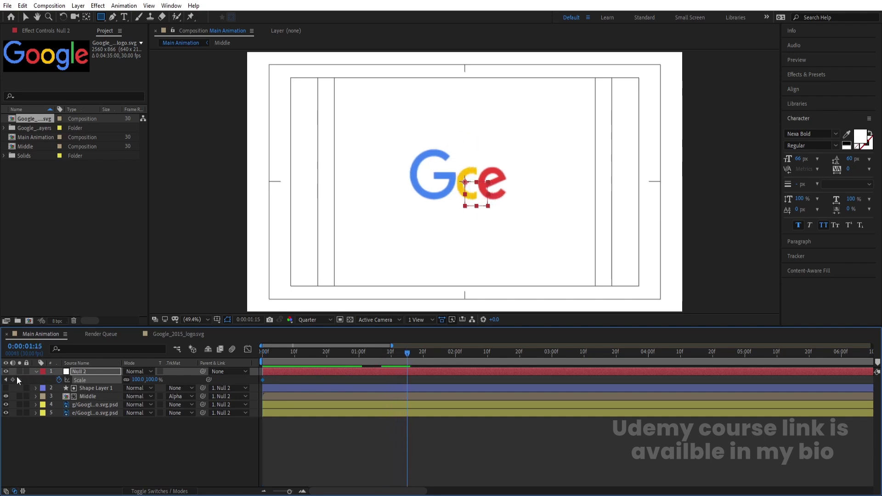
key("Home")
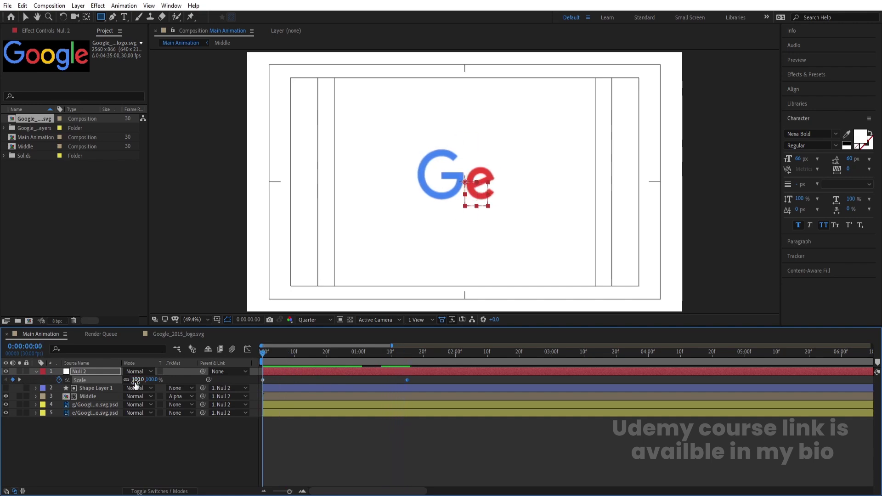
type("150")
key("Return")
left_click_drag(445, 441, 198, 363)
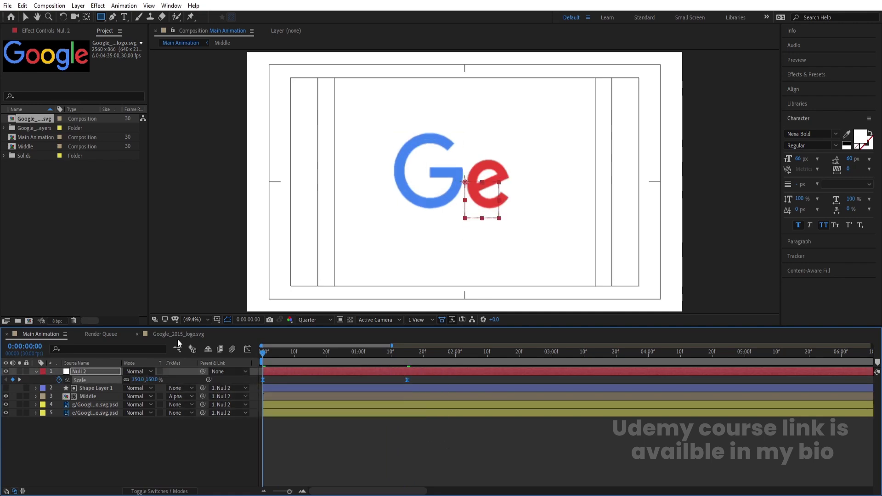
Lengthen both keyframe influences on Null 2's Scale speed curve so the speed peaks sharply midway, and preview the animation
left_click(248, 349)
left_click_drag(409, 407, 354, 377)
left_click_drag(287, 378, 312, 378)
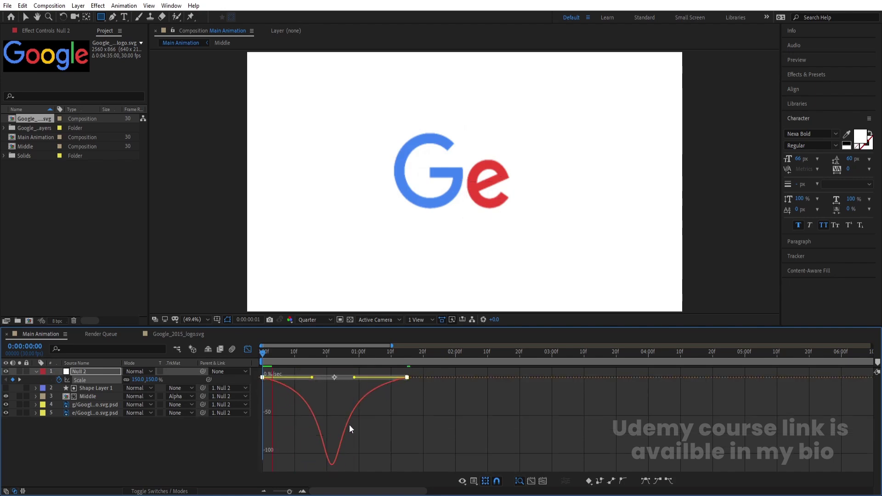
key("space")
left_click(247, 363)
left_click(478, 436)
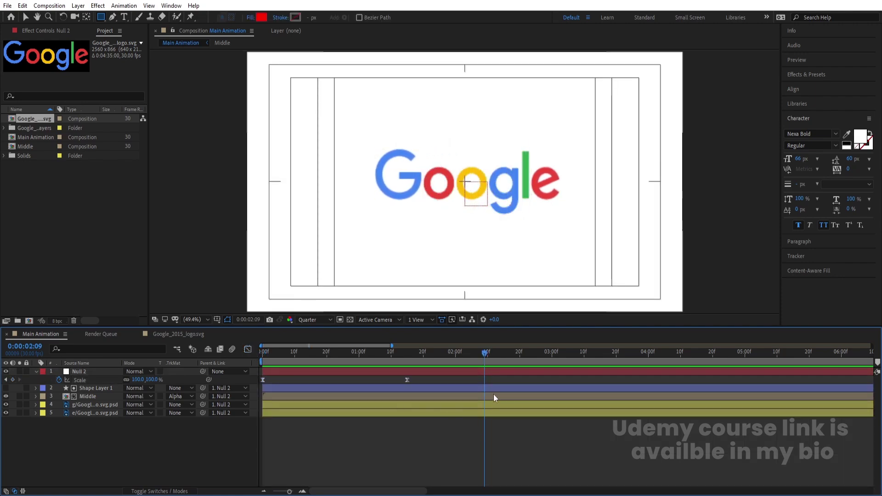
left_click_drag(483, 352, 353, 363)
key("space")
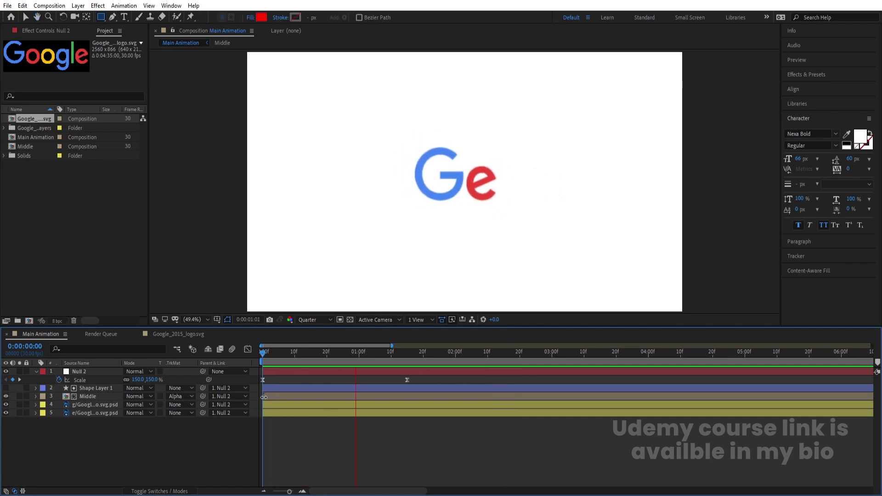
key("space")
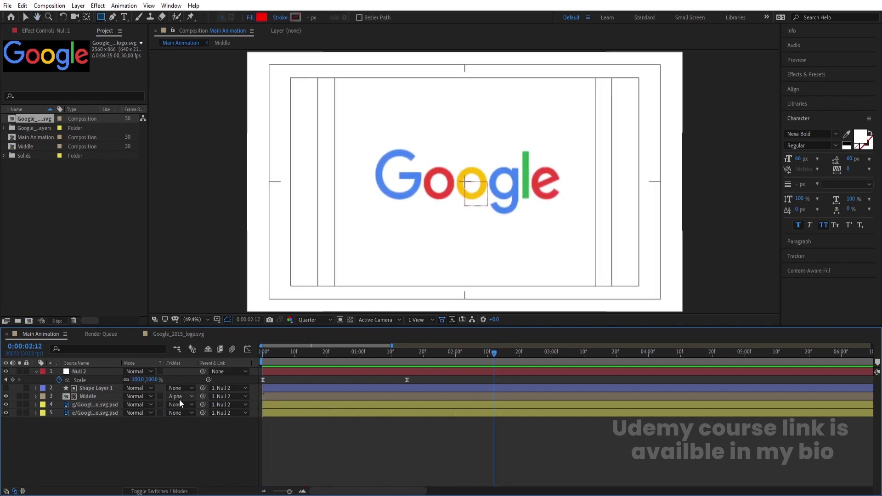
Add another null object to the composition and parent Null 2 to it
right_click(199, 442)
mouse_move(234, 336)
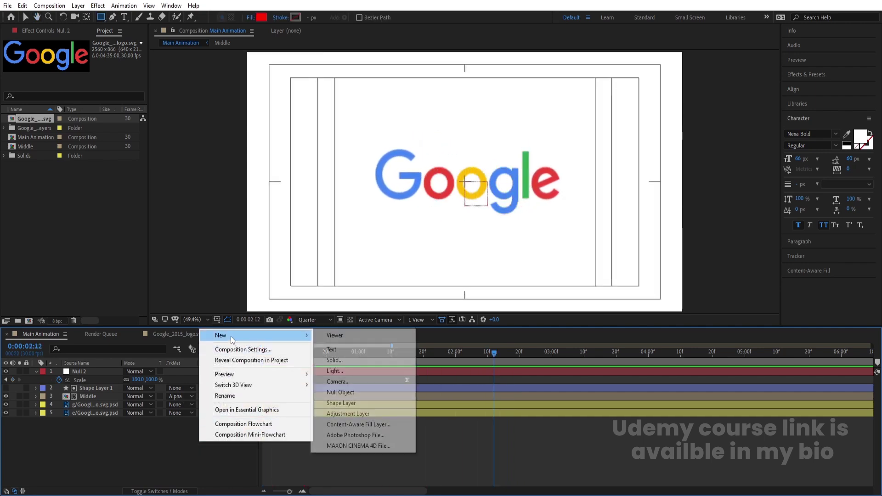
left_click(365, 392)
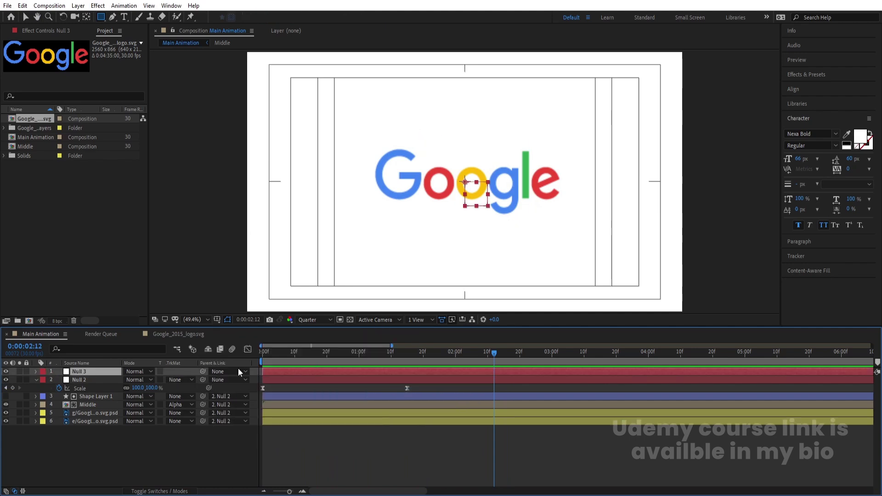
left_click(98, 378)
left_click_drag(205, 380, 99, 371)
Animate Null 3's Scale from 100% at 0:00:00:00 to 80% at 0:00:04:00, preview it, and move the end keyframe to 0:00:05:00
key("Home")
key("s")
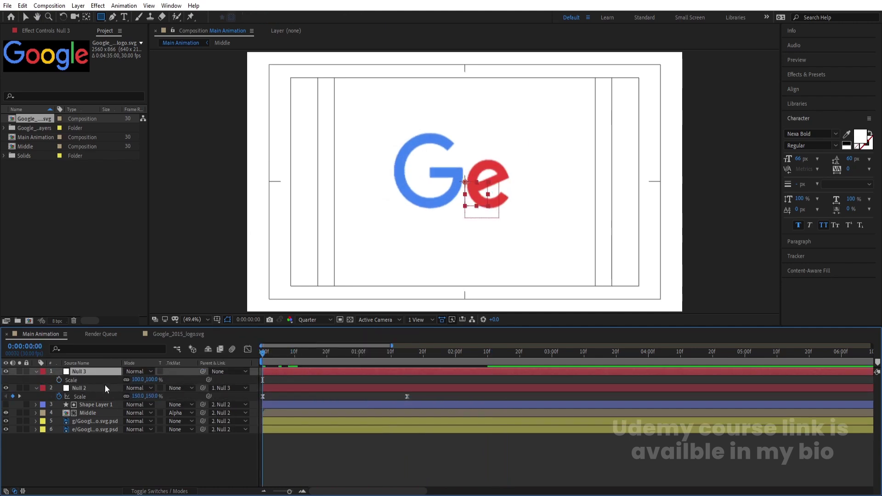
left_click(59, 380)
key("space")
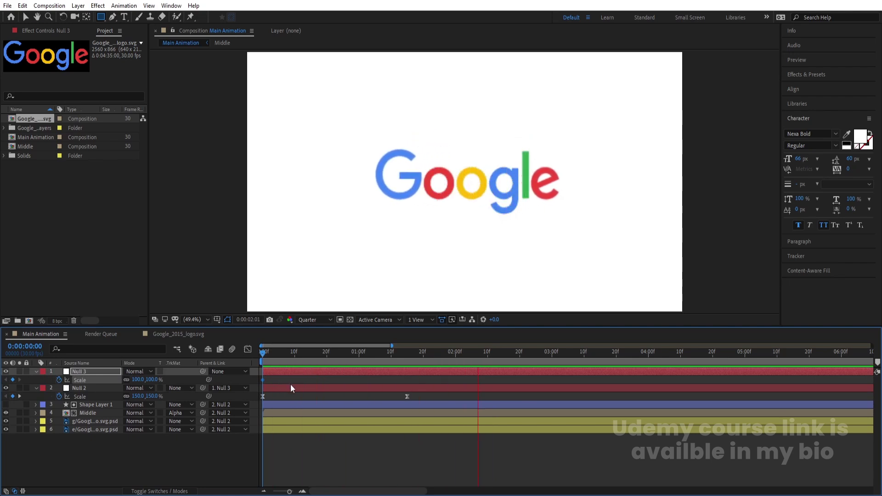
left_click(649, 353)
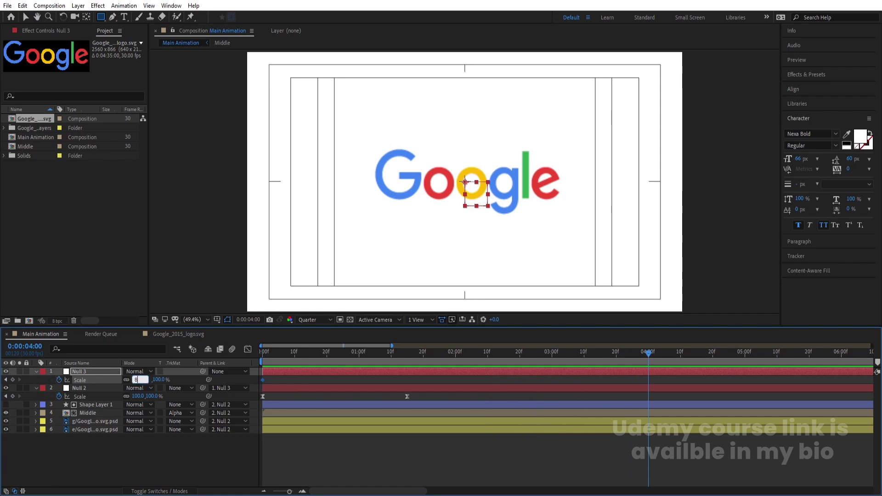
type("0")
key("Return")
key("space")
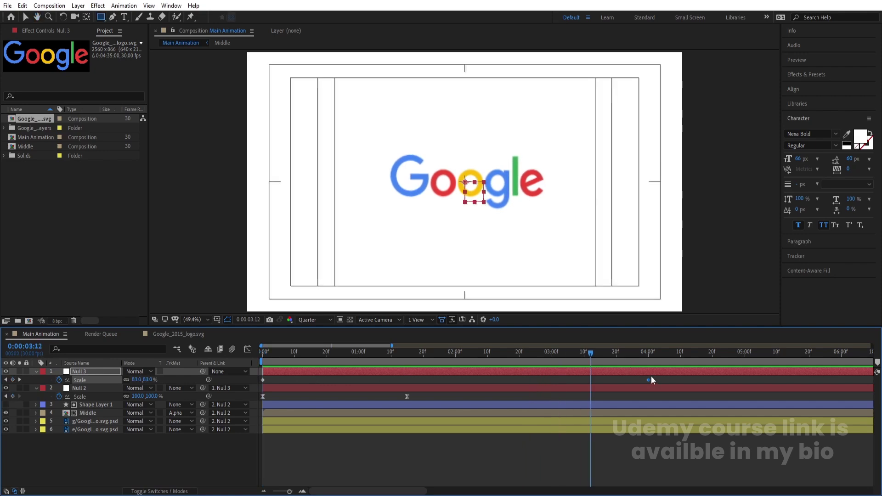
left_click_drag(648, 380, 744, 378)
left_click(108, 439)
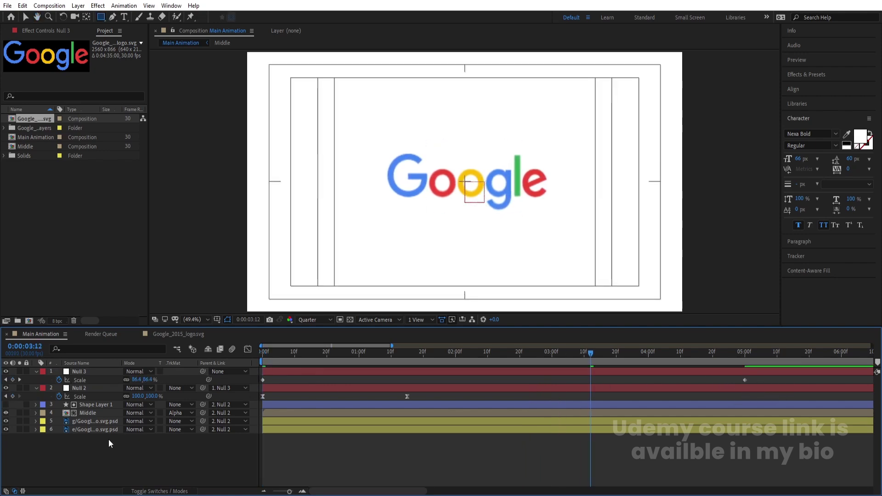
Create a 1920 x 1080 px solid in white (ffffff) and place it below all other layers
key("ctrl+y")
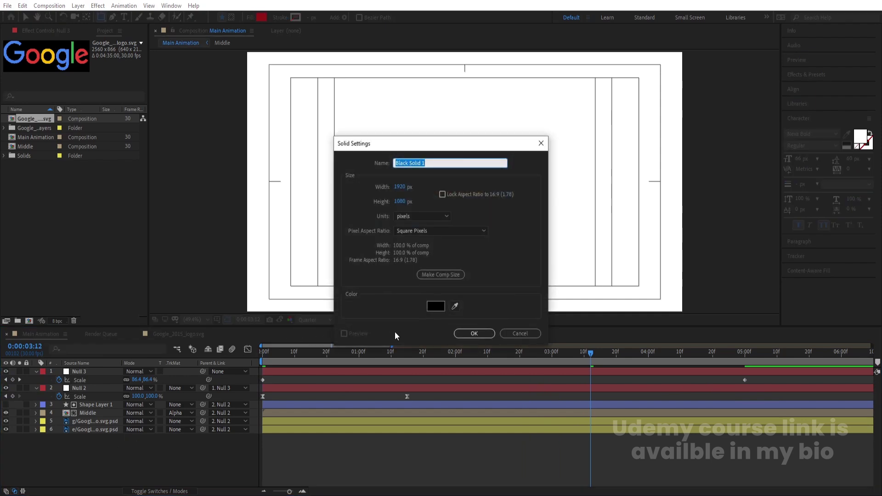
left_click(432, 306)
type("ffffff")
key("Return")
key("Return")
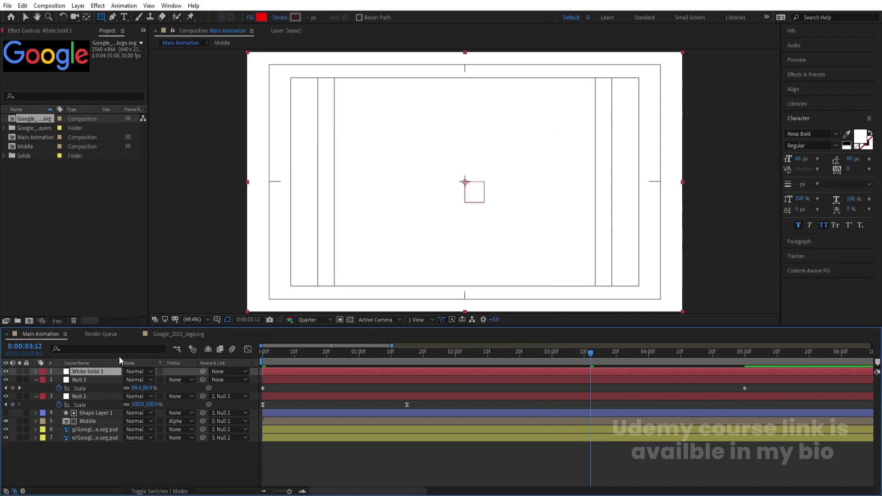
mouse_move(90, 371)
left_mouse_down()
mouse_move(117, 456)
mouse_move(74, 363)
left_mouse_up()
Pre-compose all layers into a composition named Google and preview the animation from the start
left_click(117, 456)
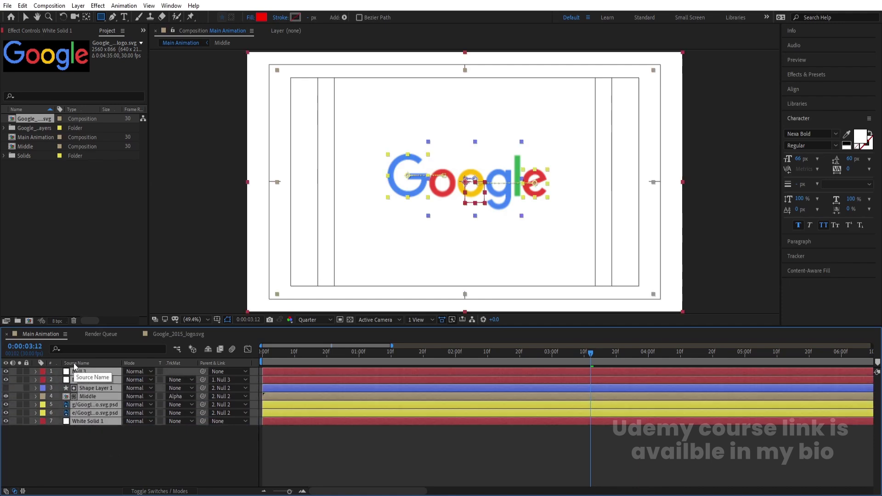
key("ctrl+shift+c")
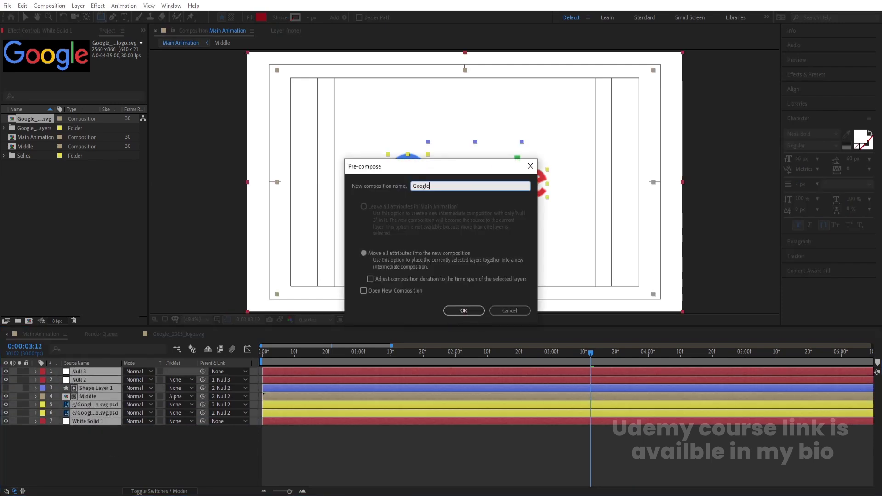
key("Return")
left_click_drag(372, 352, 264, 353)
key("space")
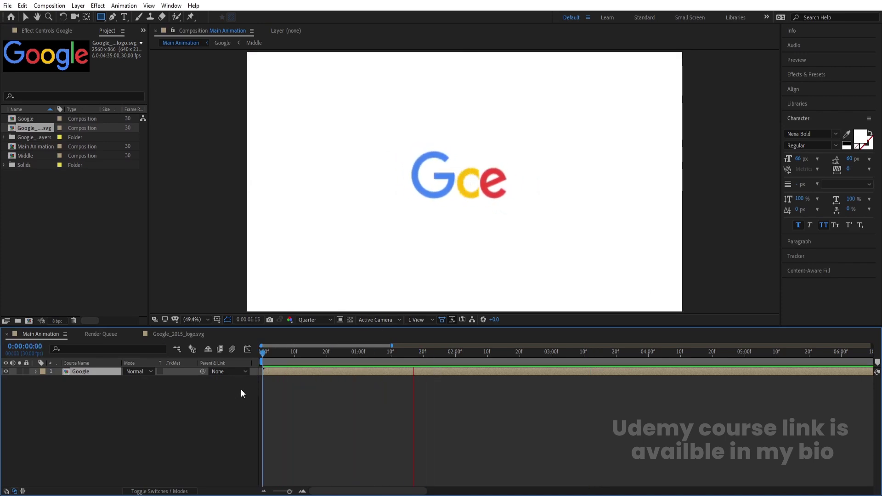
key("space")
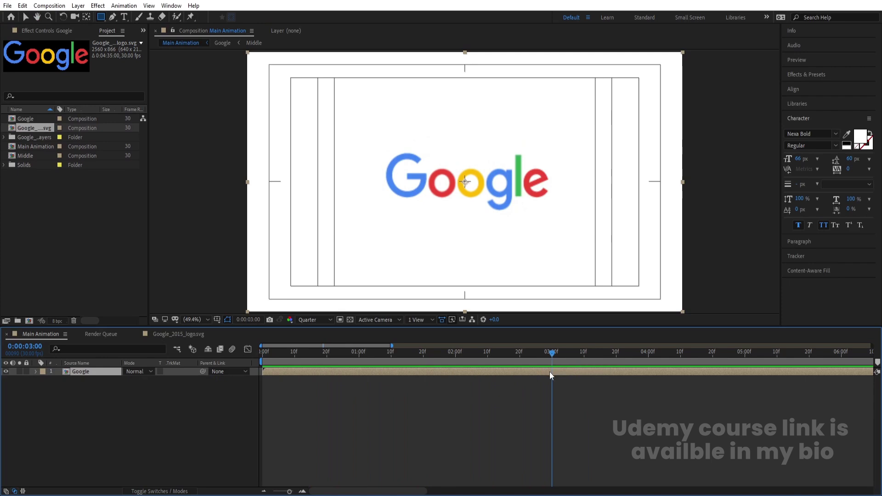
Animate the Google layer's Position from 960, 540 at 0:00:03:00 to about -960.9, 540 at 0:00:04:20, with Easy Ease on both keyframes
left_click(59, 380)
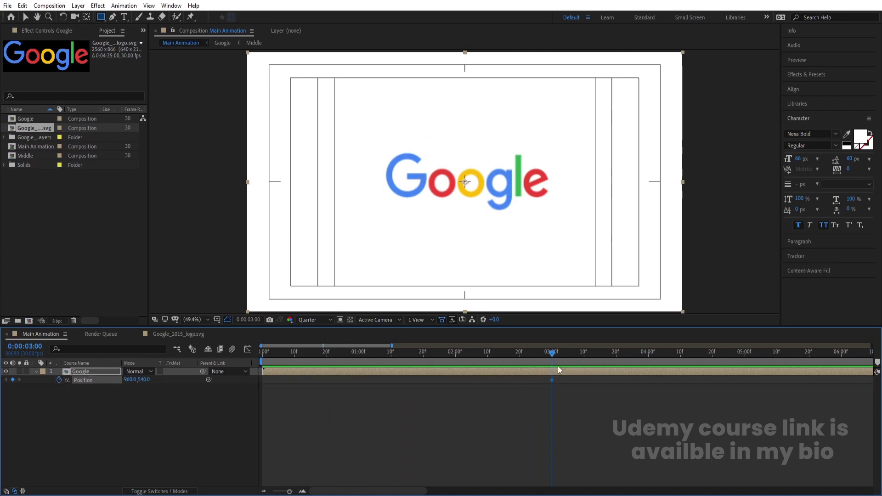
left_click(712, 352)
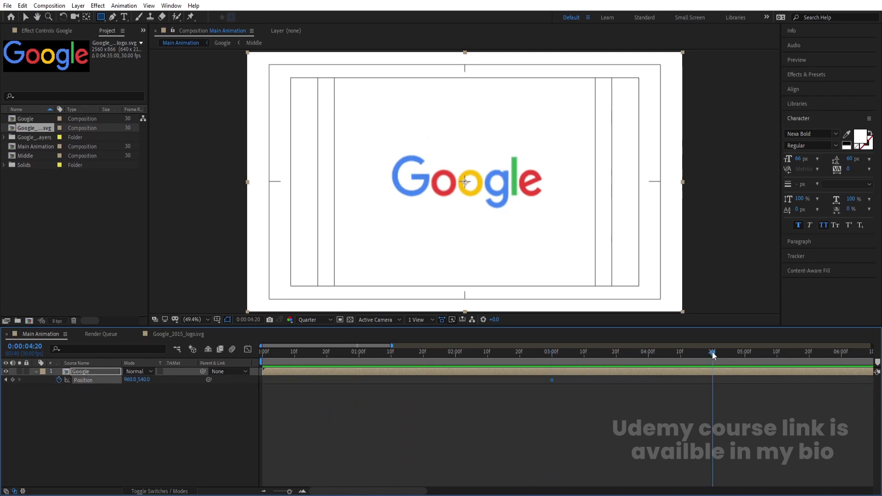
key("v")
left_click(601, 200)
left_click_drag(600, 201, 166, 190)
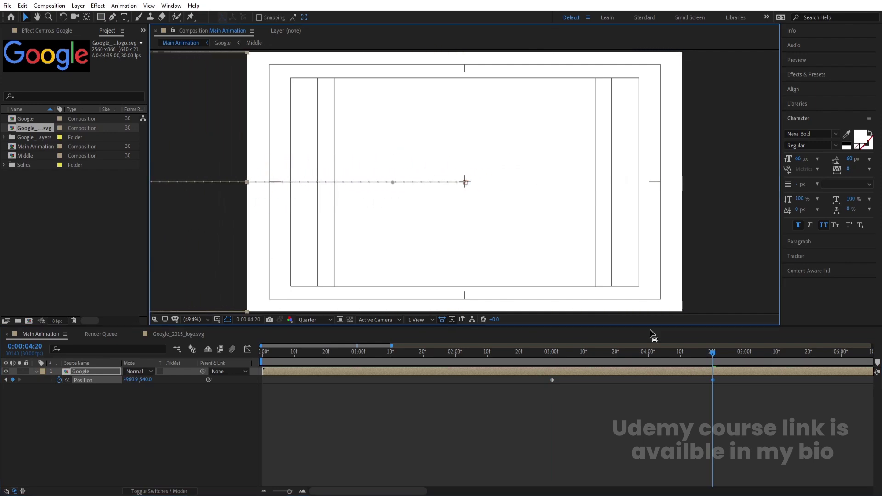
left_click_drag(771, 413, 497, 369)
key("F9")
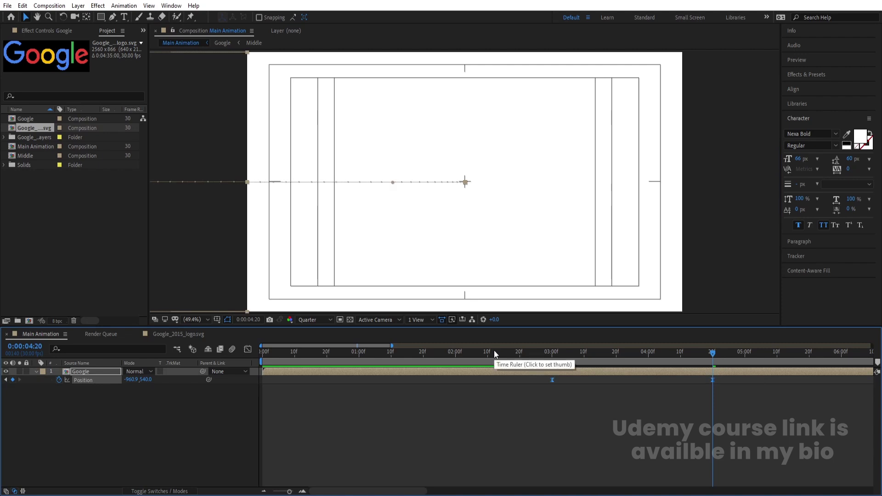
Lengthen both keyframe influences on the Google layer's Position speed curve for a sharp central peak, and preview the slide-out
left_click(248, 350)
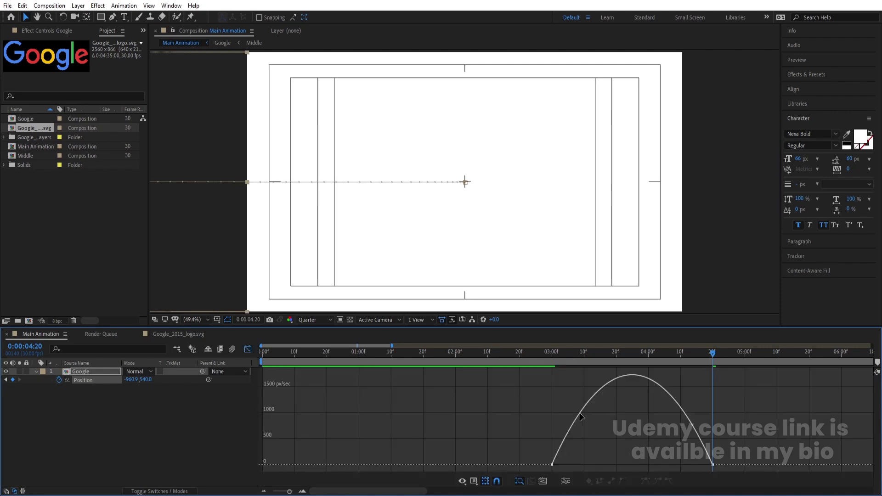
left_click_drag(744, 418, 430, 471)
left_click_drag(687, 462, 655, 459)
left_click_drag(578, 462, 607, 462)
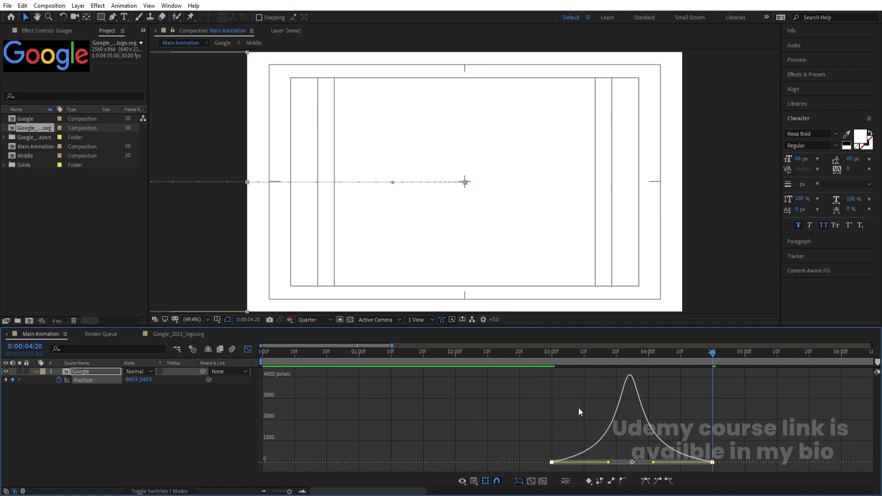
left_click(551, 358)
key("space")
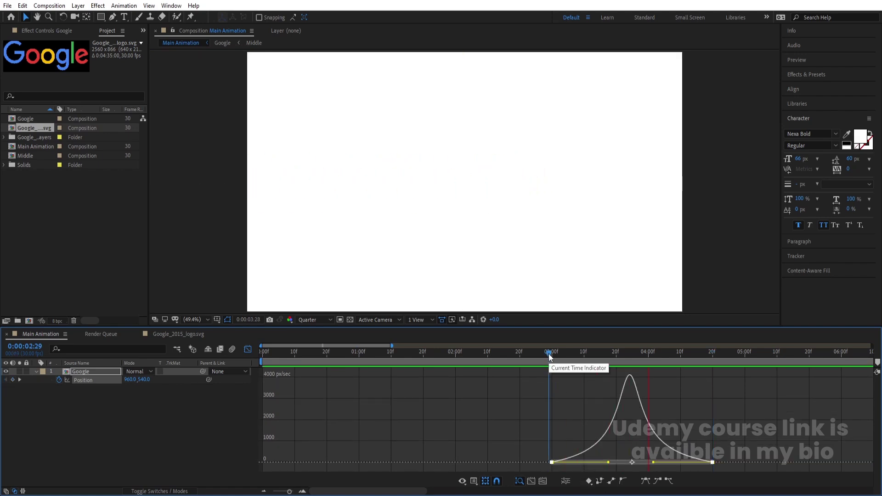
left_click(248, 349)
left_click(229, 413)
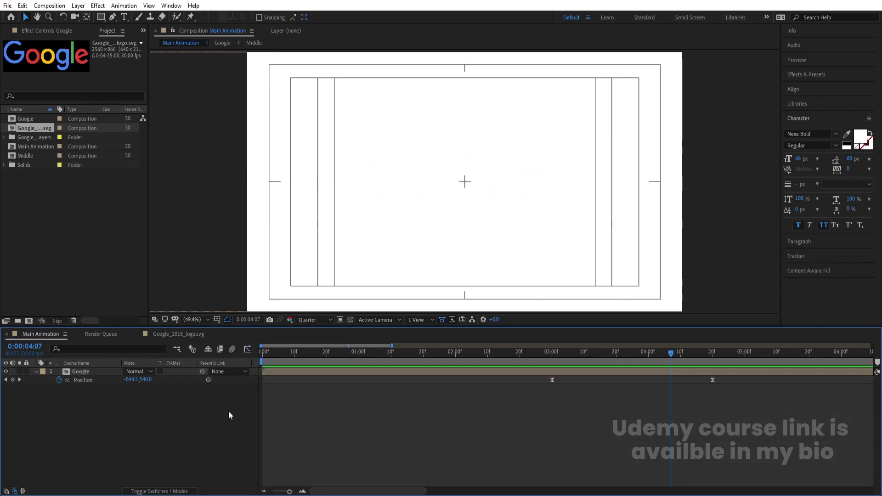
Create a 1920 x 1080 composition named Scean 01 lasting 0:00:30:00 and add the Google_2015_logo.svg composition to it
key("ctrl+n")
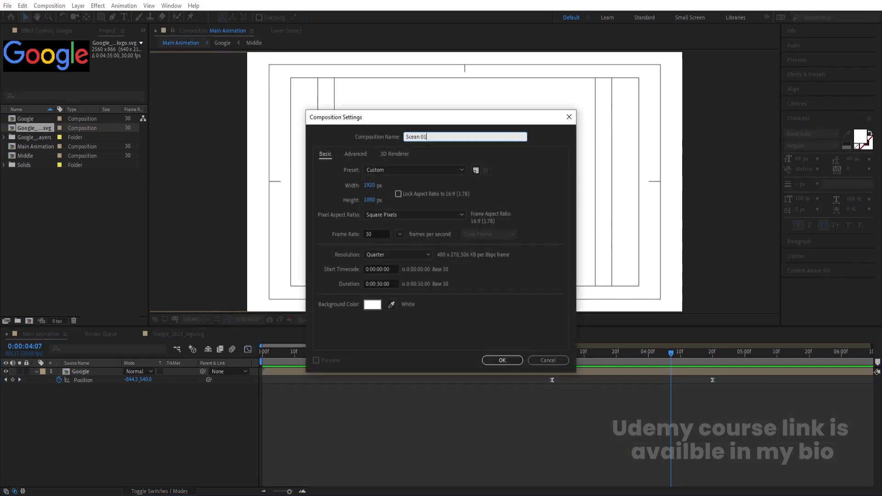
key("Return")
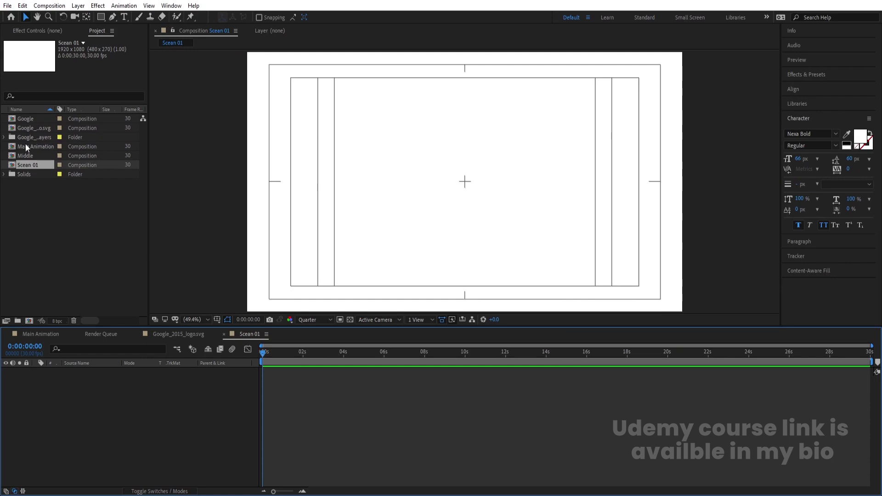
left_click(34, 127)
left_click_drag(34, 127, 137, 397)
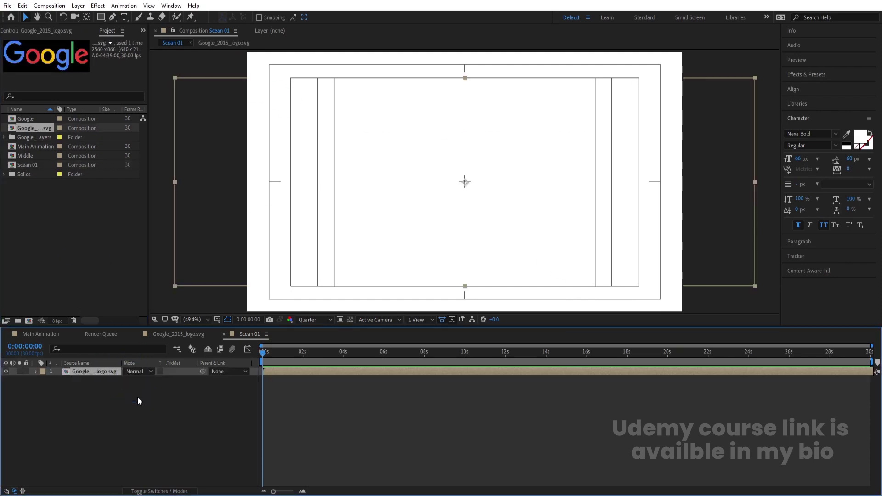
Scale the logo layer to 121% and reposition it so the G and first o fill the frame
left_click_drag(344, 226, 435, 238)
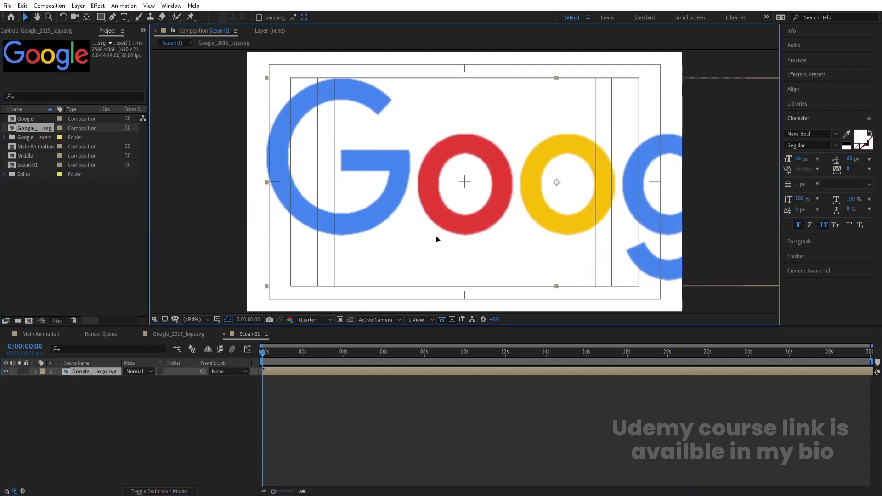
key("s")
left_click_drag(138, 380, 148, 380)
left_click_drag(384, 216, 439, 234)
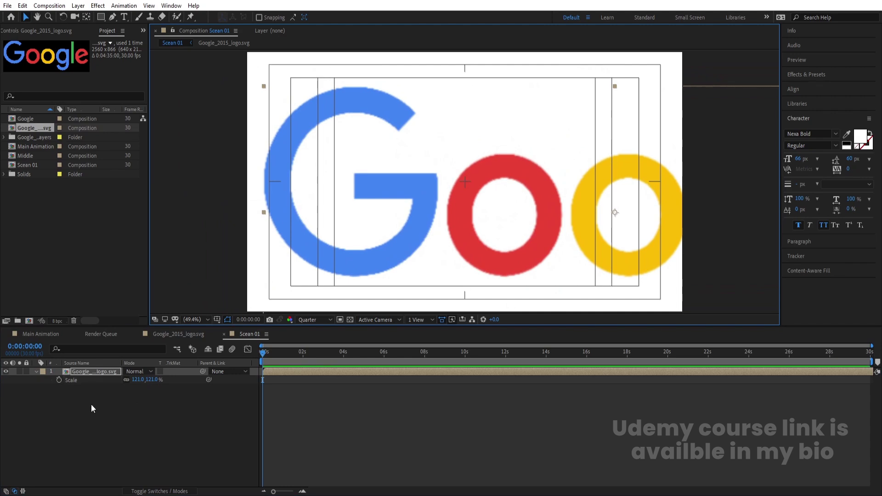
Duplicate the logo layer, scale the copy to 28%, place it above the red o, and hide it
left_click(82, 370)
key("ctrl+d")
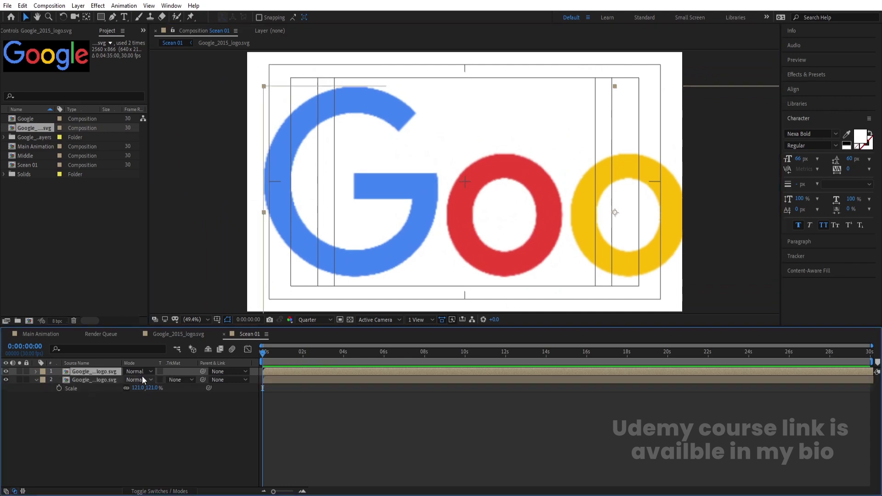
left_click_drag(138, 380, 95, 380)
left_click(542, 178)
left_click_drag(541, 178, 470, 97)
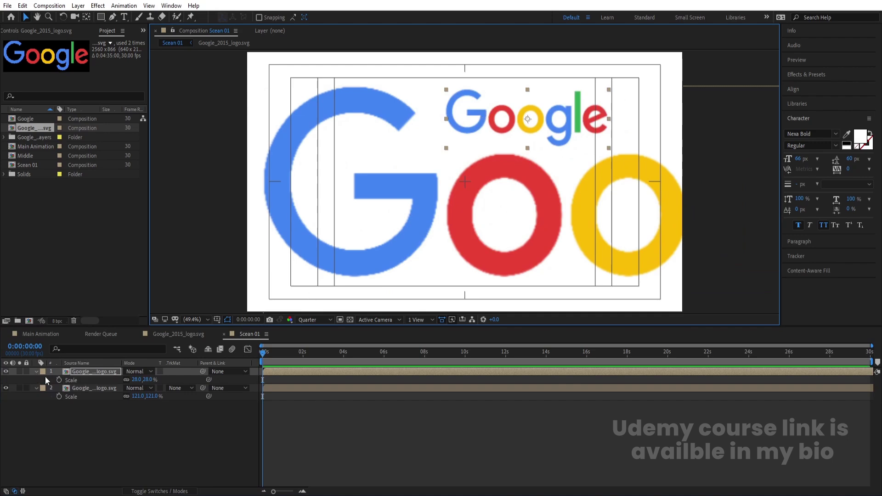
left_click(6, 372)
Add a white 1920 x 1080 px solid to Scean 01 and place it below both logo layers
key("ctrl+y")
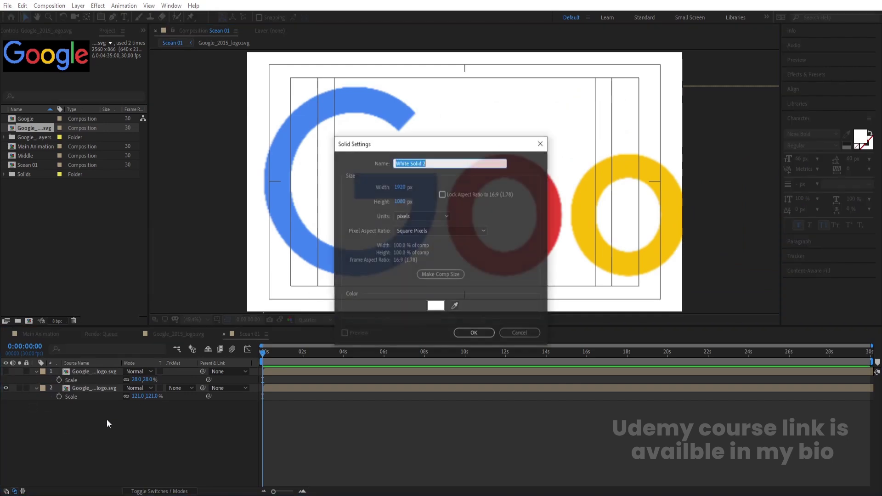
left_click(473, 330)
left_click_drag(95, 374, 101, 427)
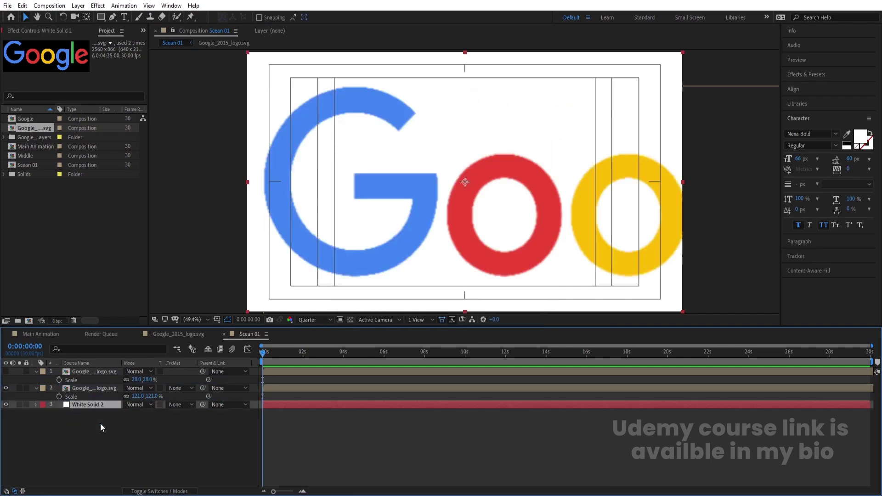
Apply a Fill effect to the large logo layer and set its color to black (000000)
left_click(85, 387)
left_click(811, 74)
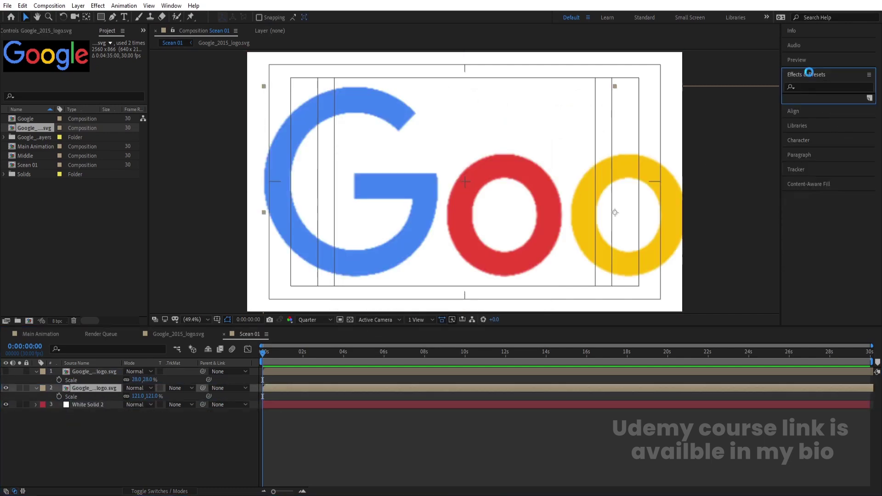
left_click(813, 87)
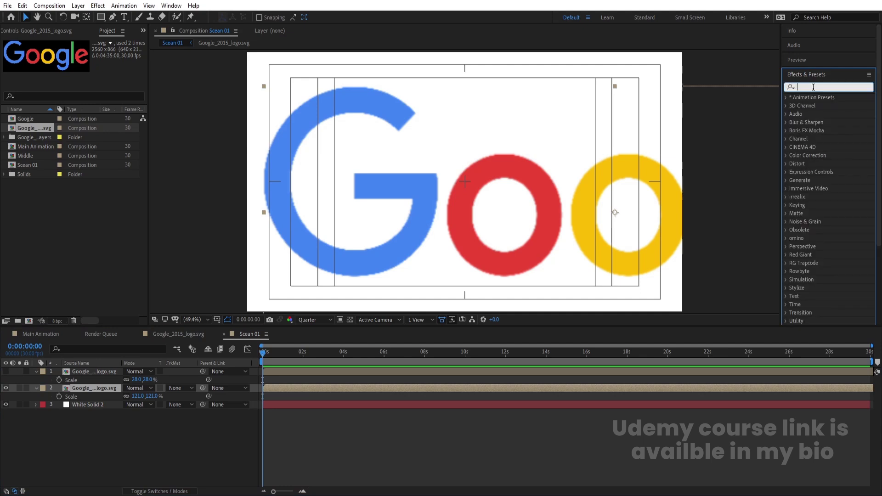
type("tint")
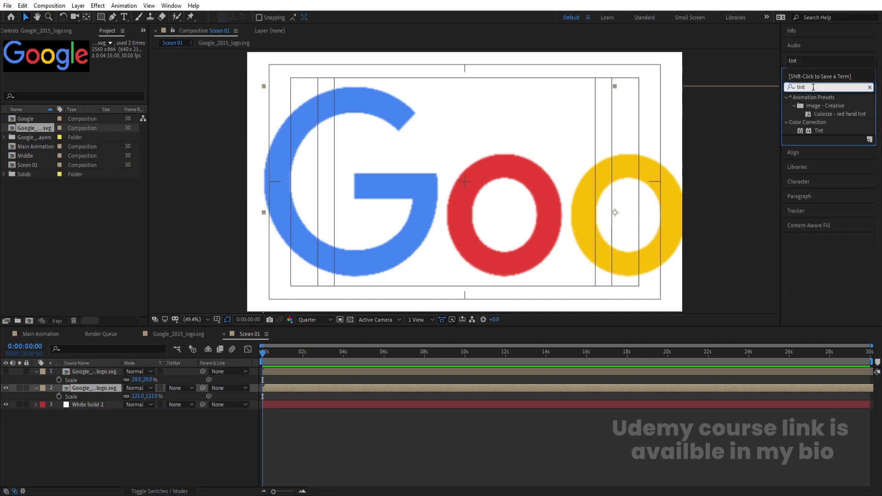
key("Return")
type("fill")
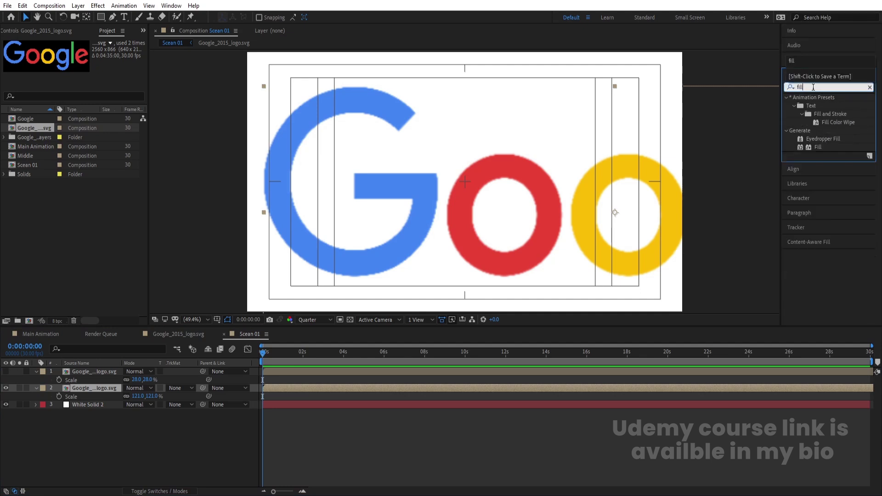
double_click(818, 147)
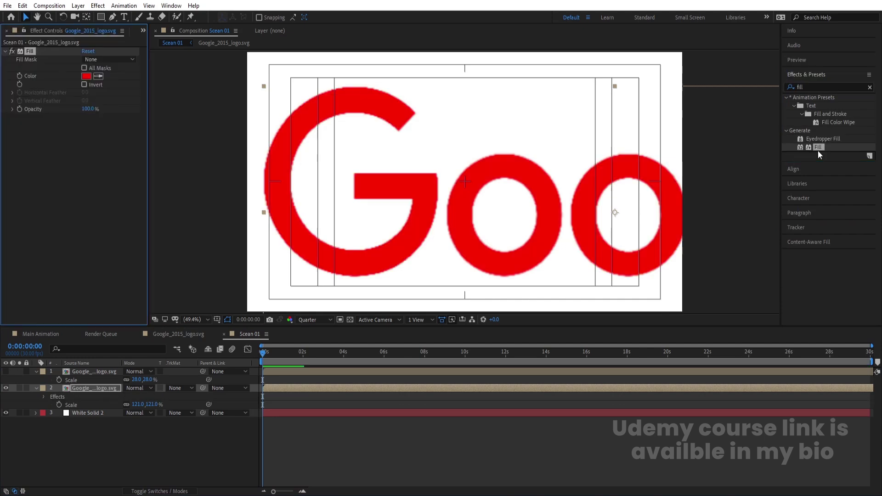
left_click(86, 76)
left_click_drag(227, 289, 197, 311)
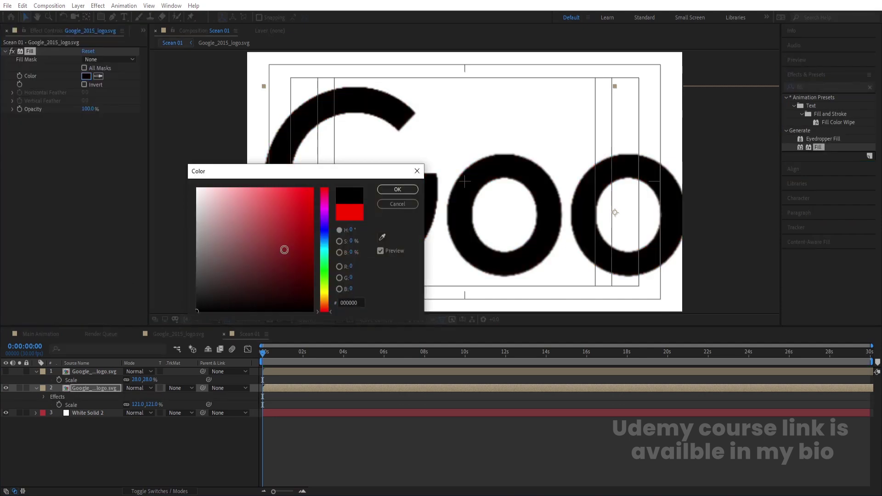
left_click(397, 189)
left_click(102, 435)
key("u")
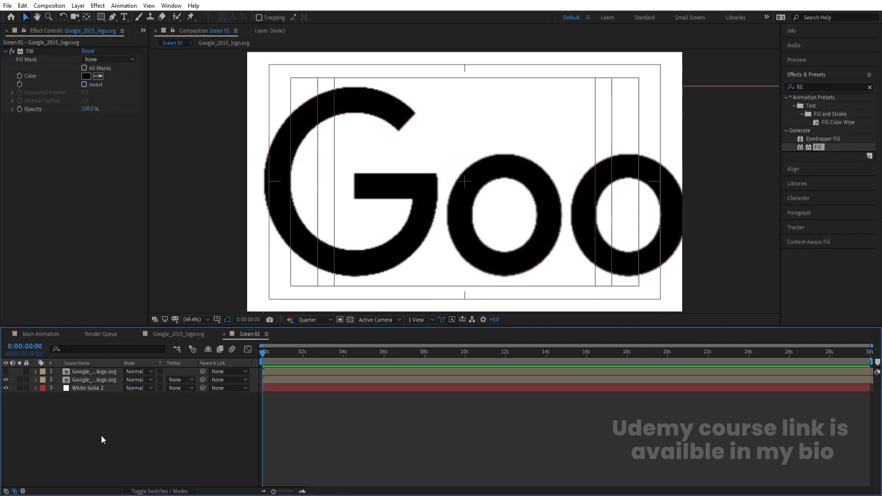
Add an adjustment layer to Scean 01 and apply the Tint effect to it
right_click(102, 435)
mouse_move(124, 329)
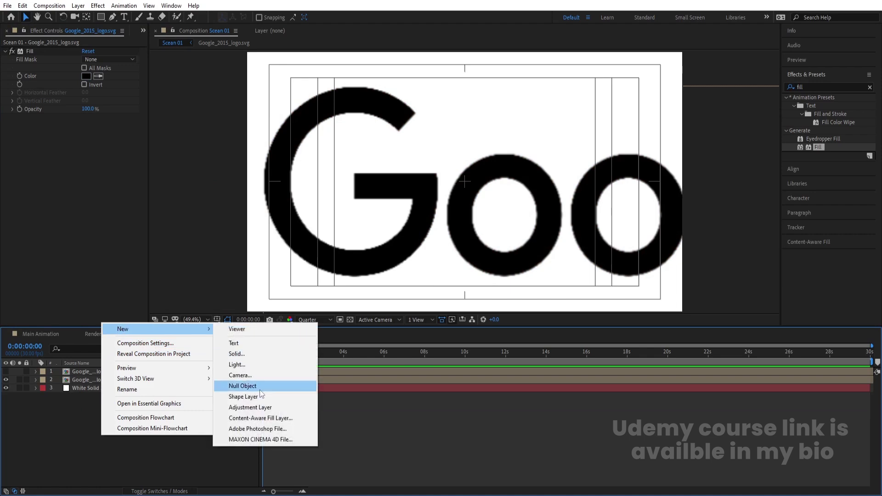
left_click(259, 407)
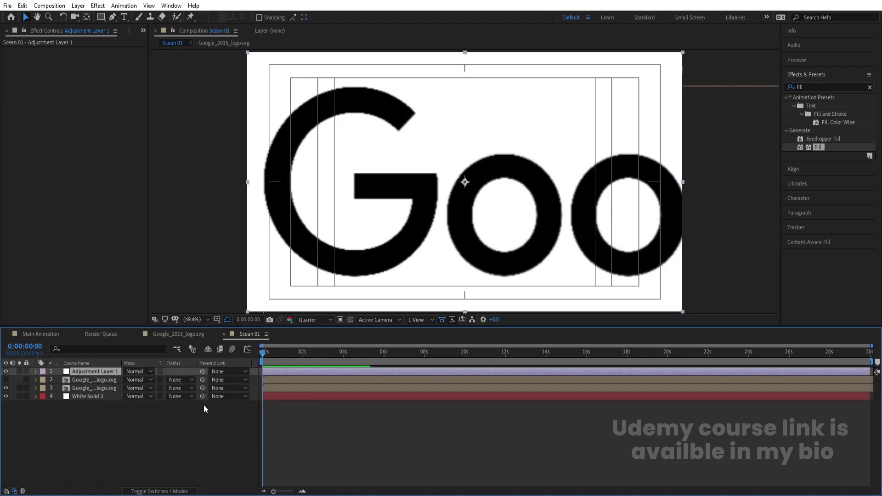
left_click(820, 87)
type("tint")
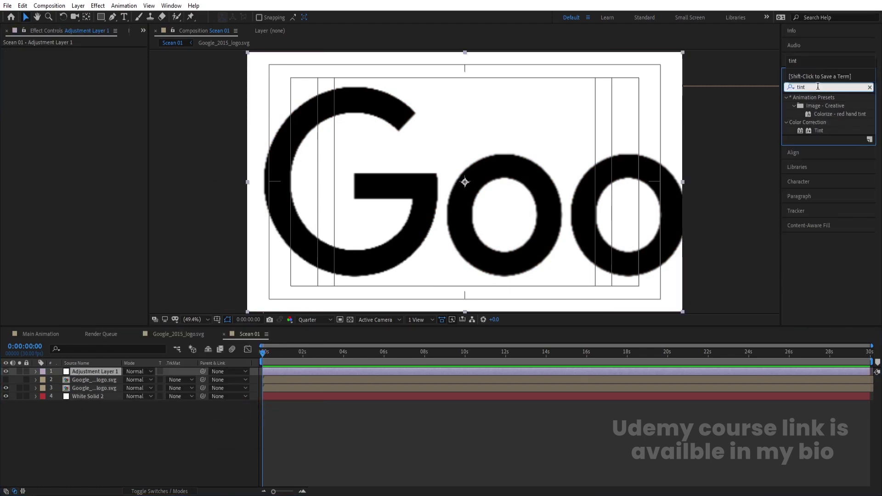
double_click(819, 130)
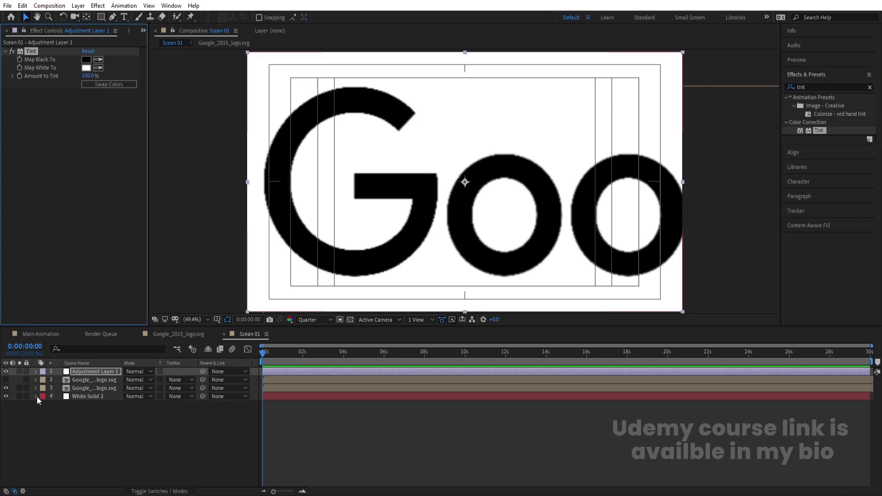
Show the small logo above the adjustment layer and sample its blue G as the Tint's Map Black To color
left_click(5, 380)
left_click_drag(80, 380, 81, 371)
left_click(95, 380)
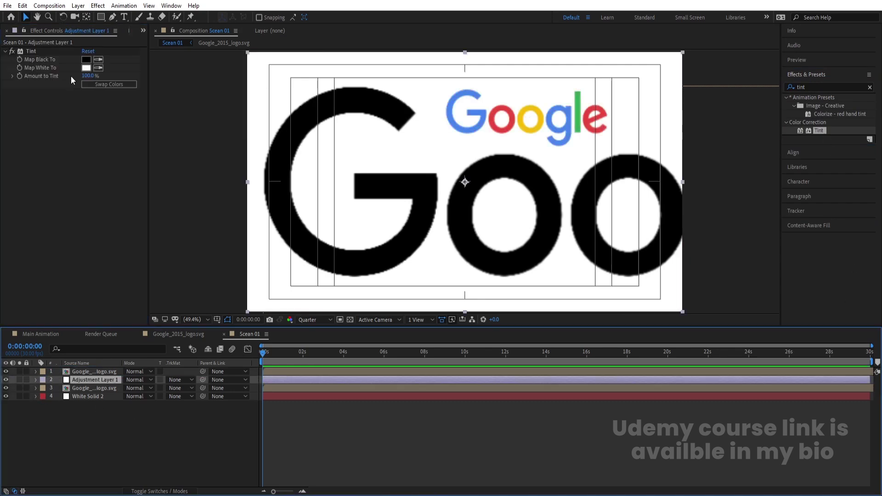
left_click(98, 61)
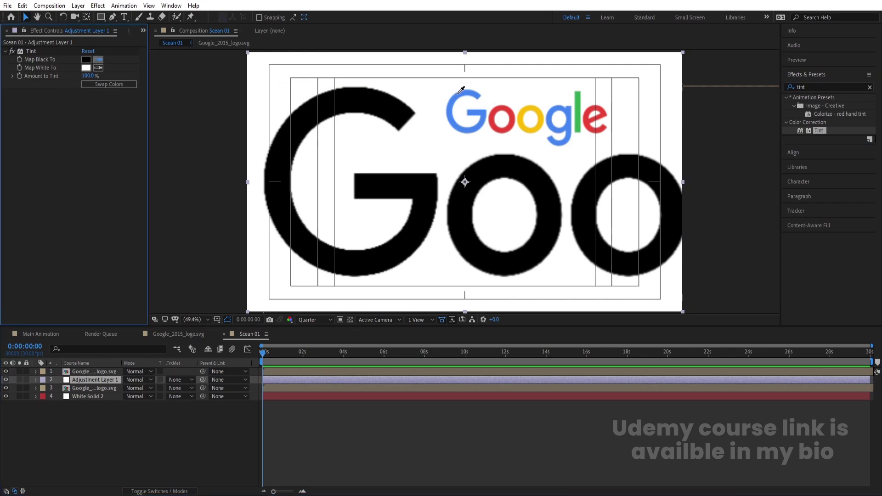
left_click(459, 93)
left_click(77, 420)
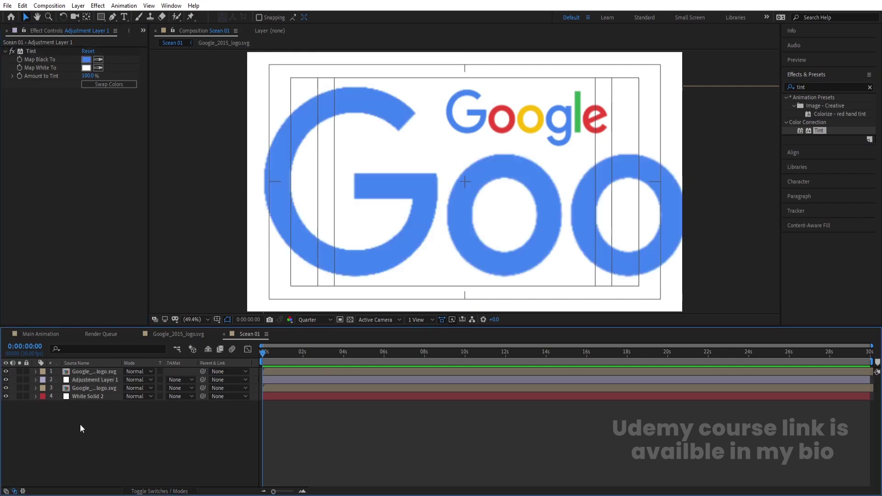
Duplicate the tinted adjustment layer and swap the Tint colors on the upper copy
left_click(81, 380)
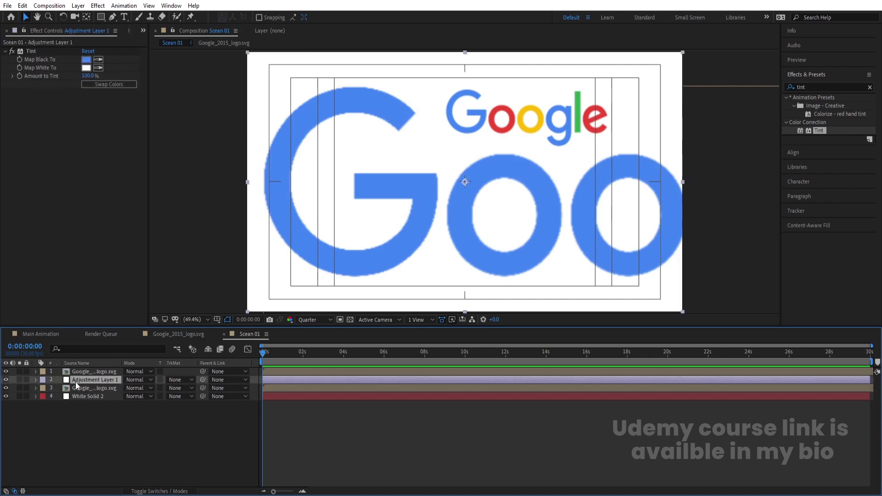
key("ctrl+d")
left_click(94, 89)
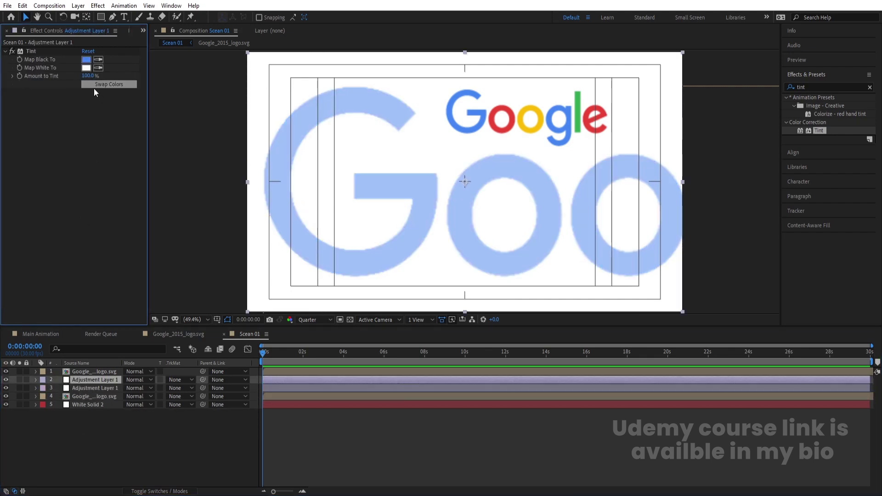
left_click(94, 85)
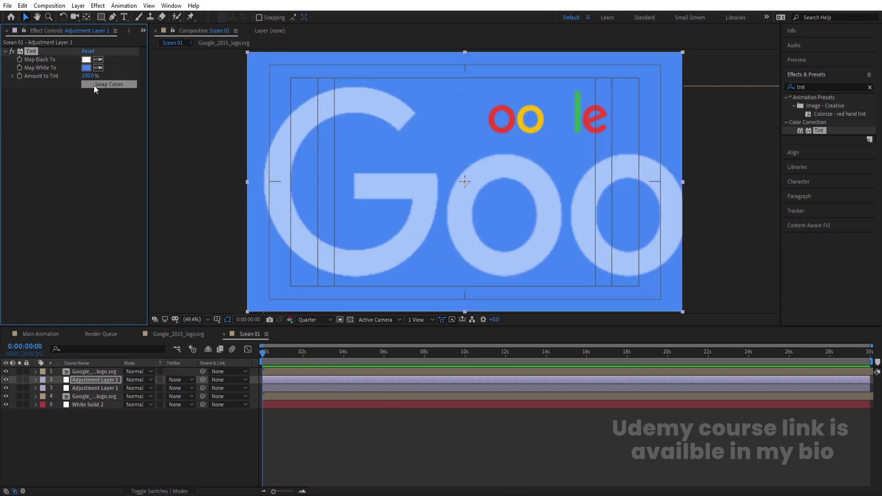
Rotate the upper adjustment layer to about 109° and move it so its slanted edge cuts through the large G
key("w")
left_click_drag(463, 116, 381, 117)
key("v")
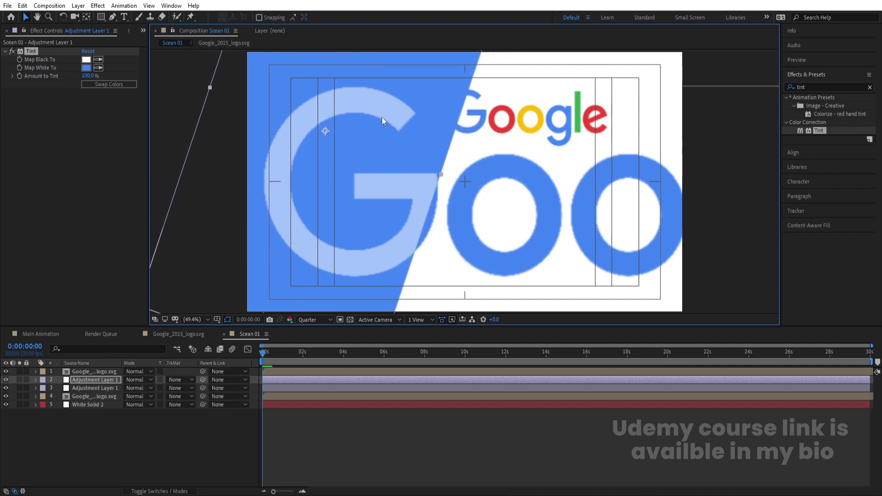
Try the small logo's red in place of blue in the upper adjustment layer's Tint, swapping the two colors
left_click(133, 86)
left_click(134, 86)
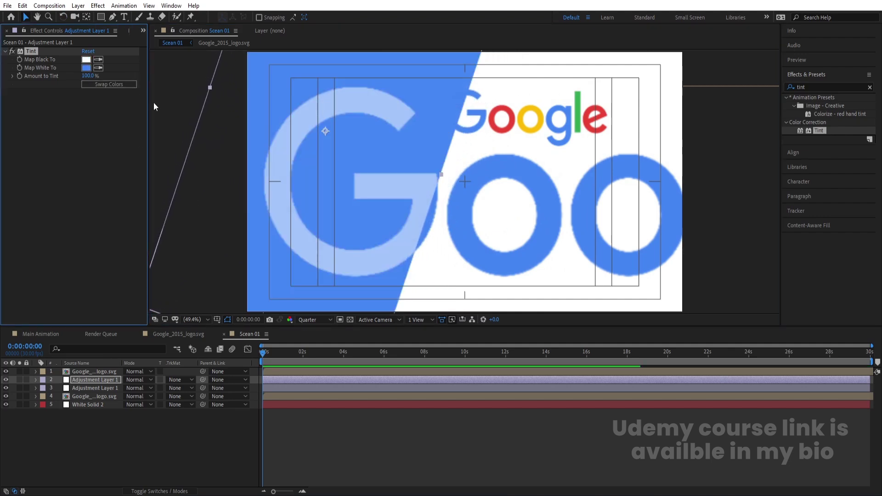
left_click(499, 107)
left_click(108, 84)
left_click(107, 84)
left_click(107, 87)
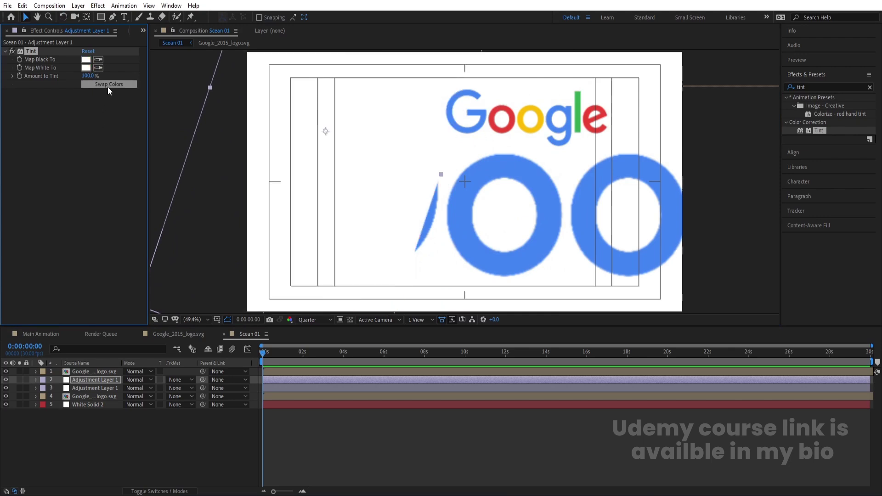
left_click(108, 85)
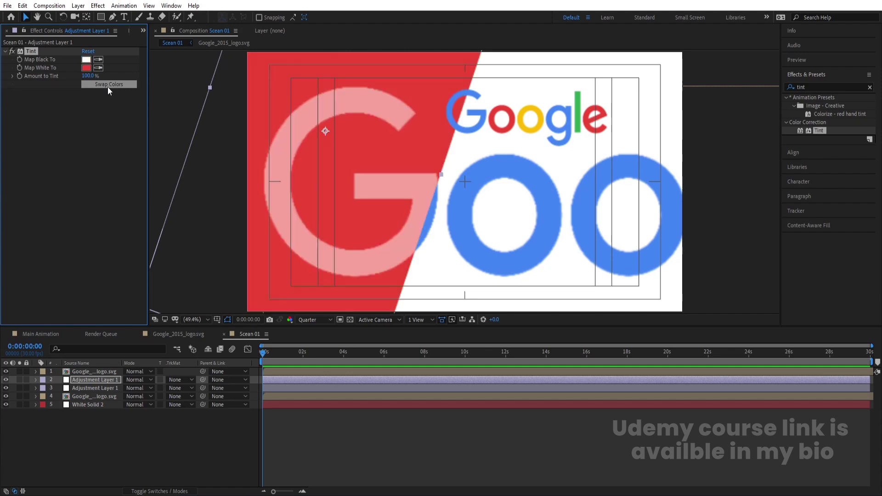
Hide the small logo, keyframe the large logo sliding left to 1225.4, 665.6 over 0:00:00:00 to 0:00:04:00, and preview it
left_click(5, 372)
left_click(87, 397)
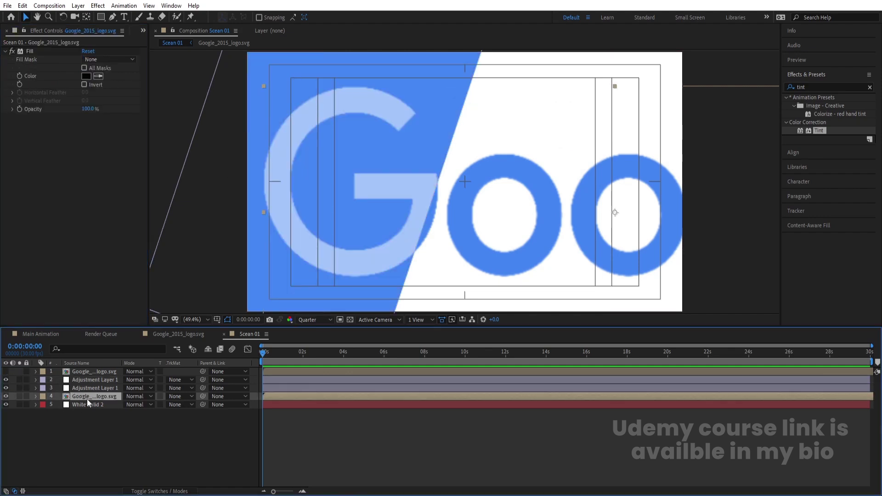
key("p")
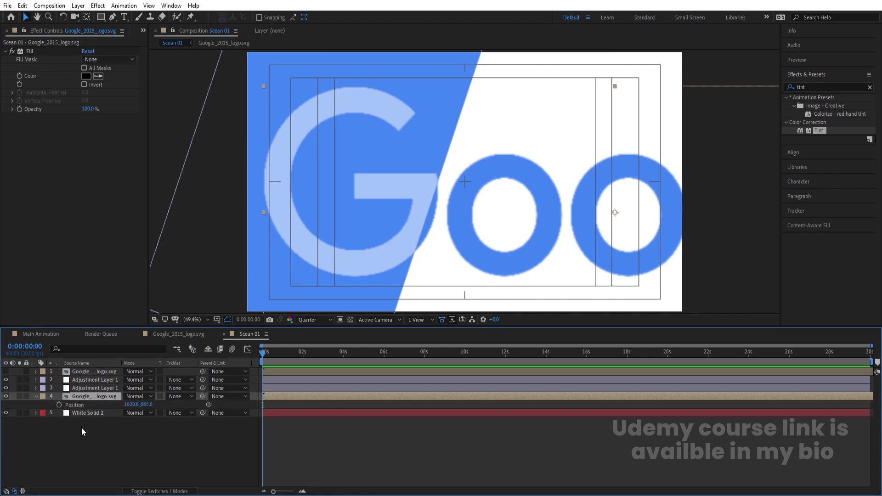
left_click(60, 404)
left_click(344, 357)
left_click_drag(602, 255, 511, 256)
key("equal")
key("Home")
key("space")
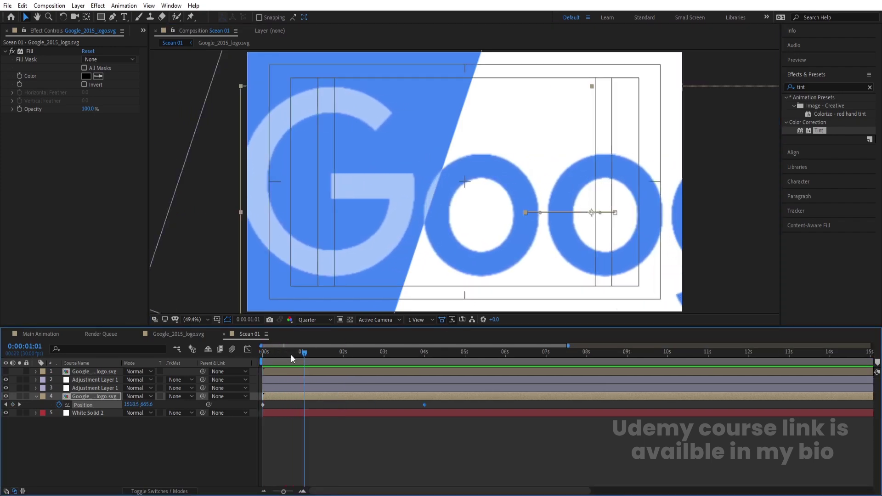
key("space")
Move the upper adjustment layer to 80.6, 327.2 and set Position and Rotation keyframes at 0:00:00:00
left_click(87, 380)
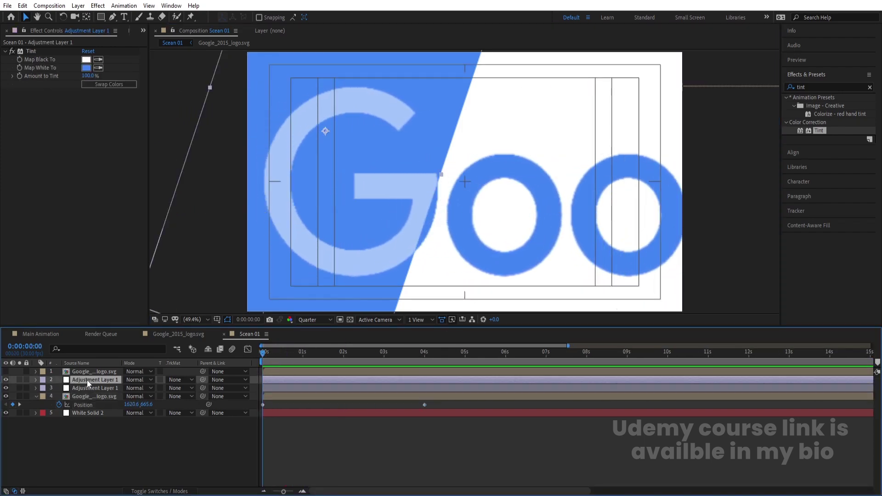
left_click_drag(440, 177, 420, 193)
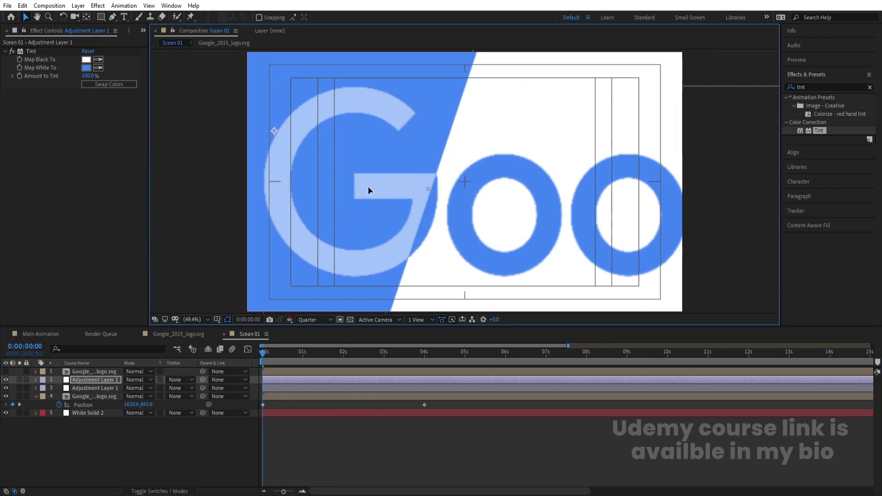
key("p")
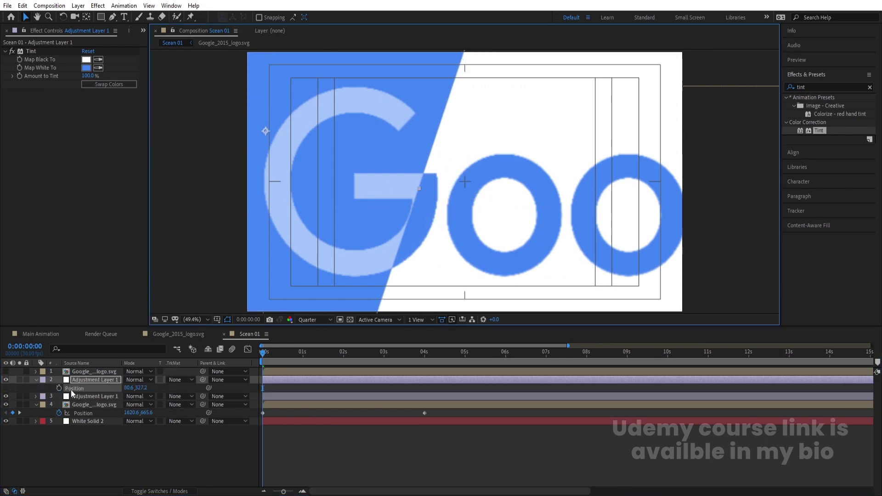
key("r")
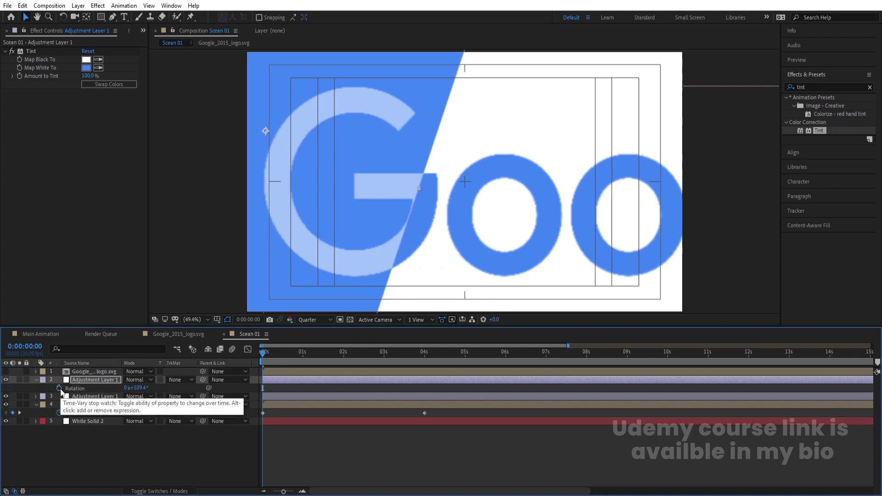
left_click(59, 388)
key("shift+p")
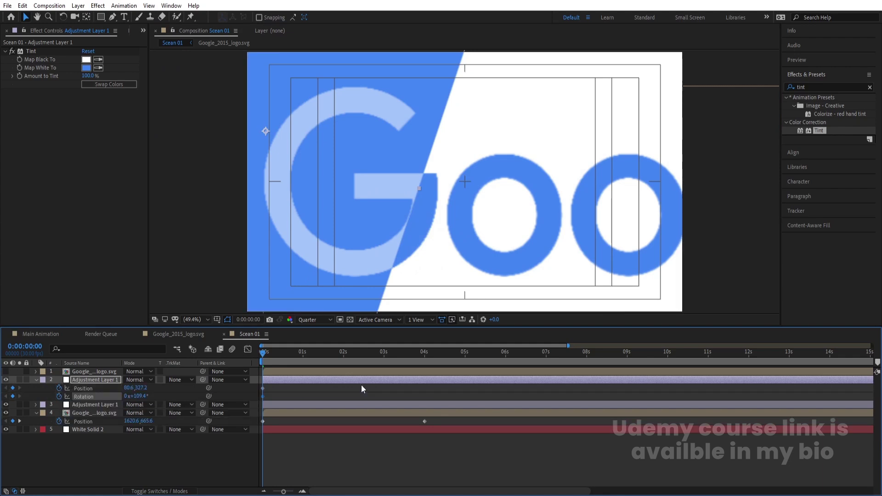
At 0:00:04:00, keyframe the upper adjustment layer's Position at 527.6, 327.2 and Rotation at 125.4°, and preview the motion
key("k")
left_click_drag(129, 389, 271, 378)
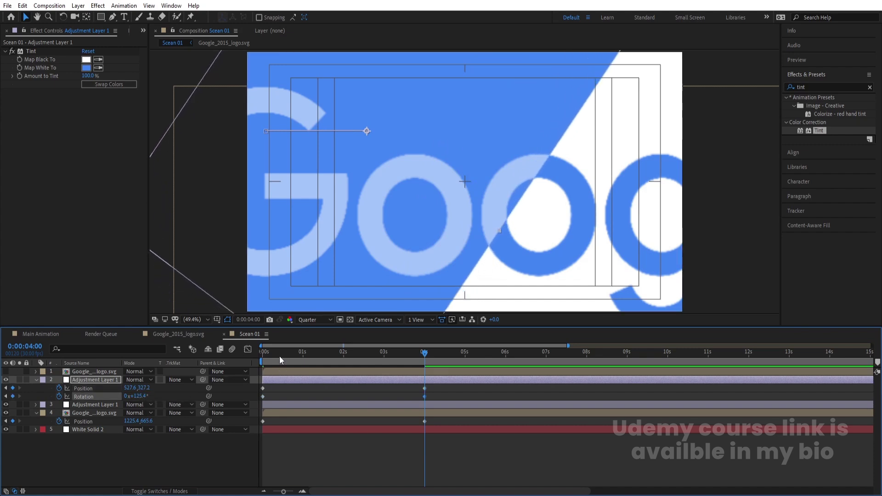
key("Home")
key("space")
key("space")
Duplicate the Scean 01 composition in the project, open the copy, and play it briefly
key("ctrl+0")
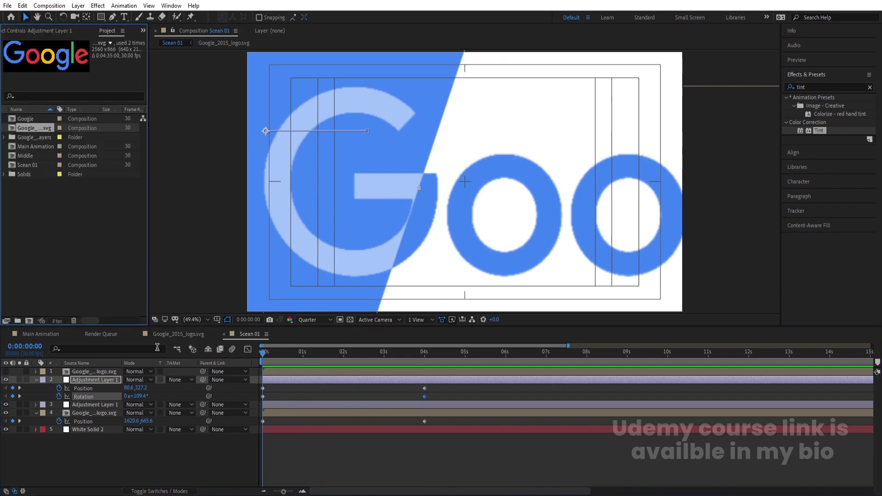
left_click(33, 164)
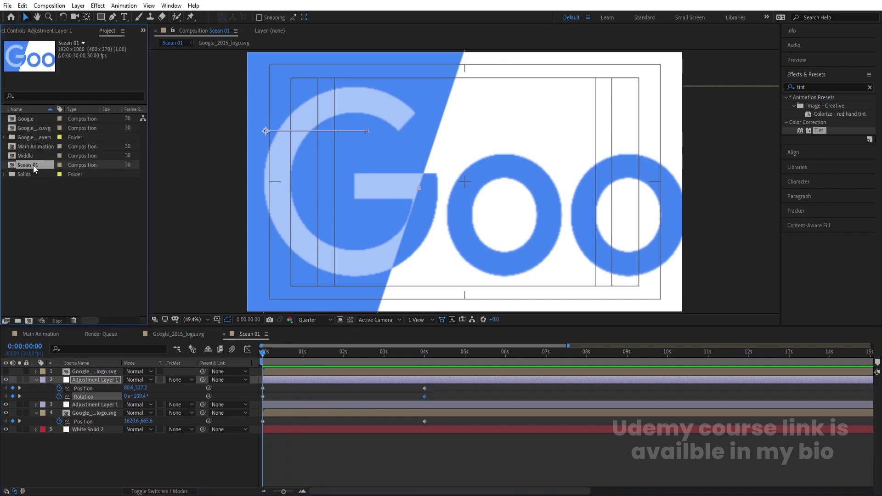
key("ctrl+d")
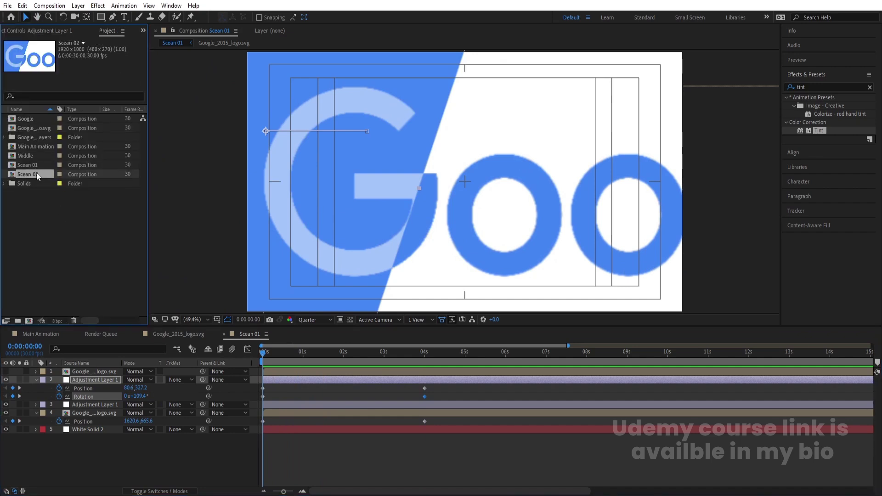
double_click(37, 174)
key("space")
key("space")
Time-reverse the upper adjustment layer's Position and Rotation keyframes in Scean 02, and return to 0:00:00:00
left_click_drag(445, 388, 234, 395)
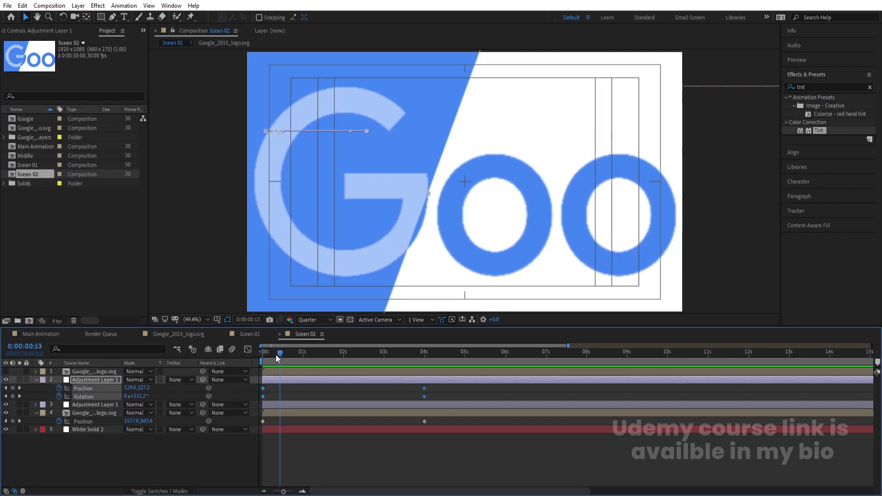
right_click(263, 388)
mouse_move(289, 380)
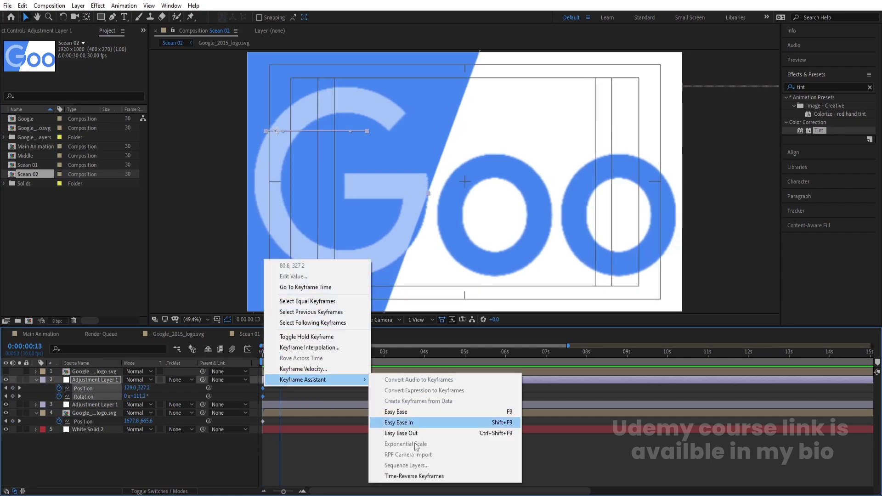
left_click(425, 477)
left_click_drag(290, 353, 227, 350)
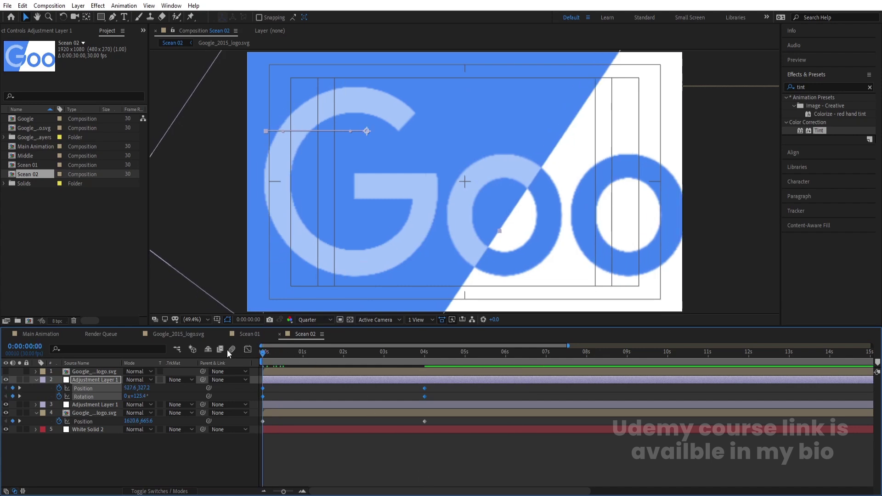
Shift both Position keyframes of the upper adjustment layer together so it starts at 1987.6, 327.2, and preview the motion
left_click(271, 392)
left_click(115, 389)
left_click_drag(130, 389, 787, 371)
key("space")
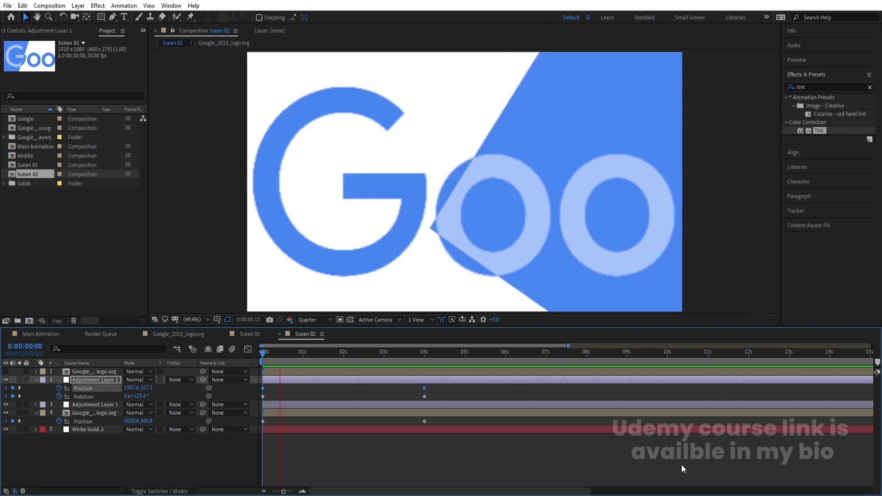
key("space")
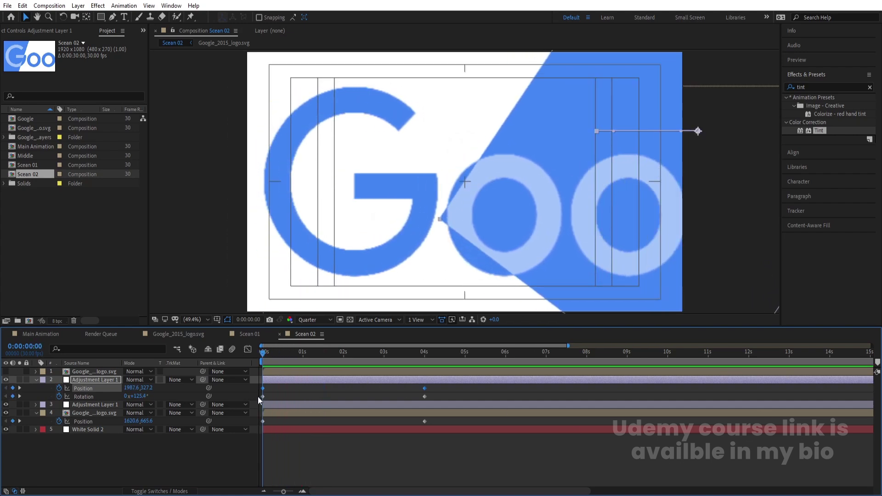
Shift both Position keyframes of the large logo together so it starts at 815.6, 665.6, and preview the slide
left_click(118, 421)
left_click_drag(136, 421, 18, 414)
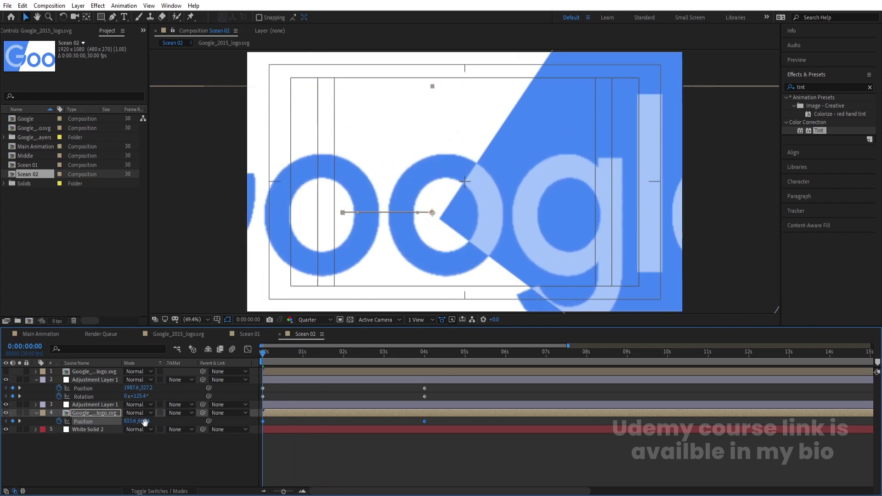
key("space")
key("space")
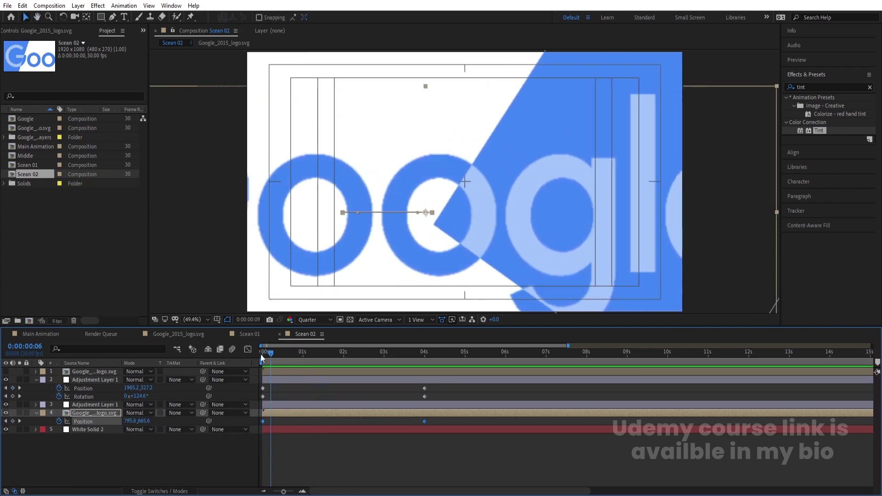
Show the small logo and set the upper adjustment layer's Tint Map White To to the red sampled from its first o
left_click(6, 372)
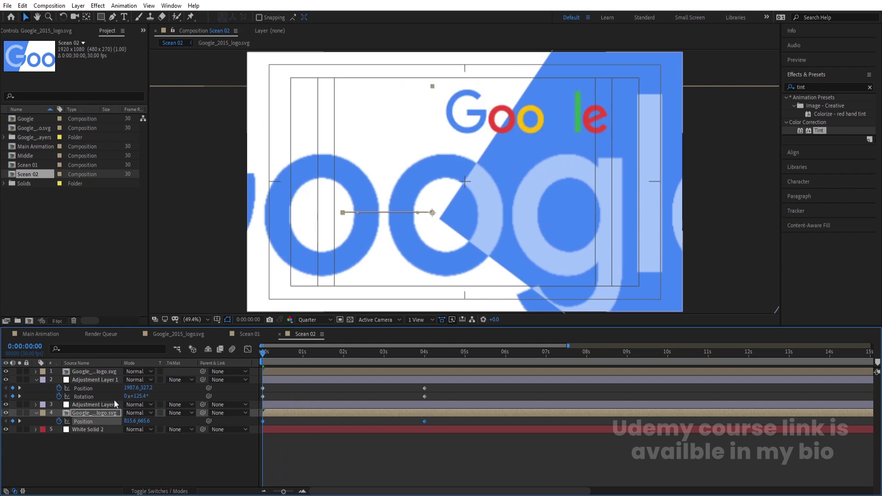
left_click(90, 384)
left_click(50, 30)
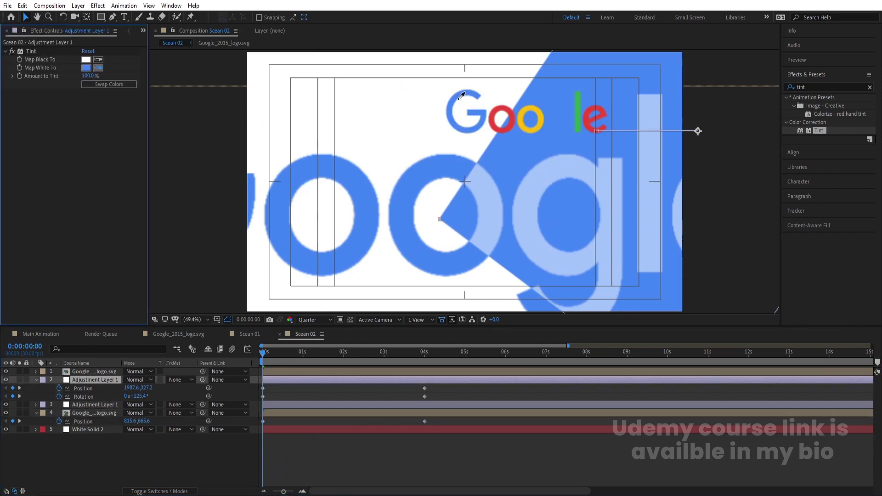
left_click(496, 108)
key("minus")
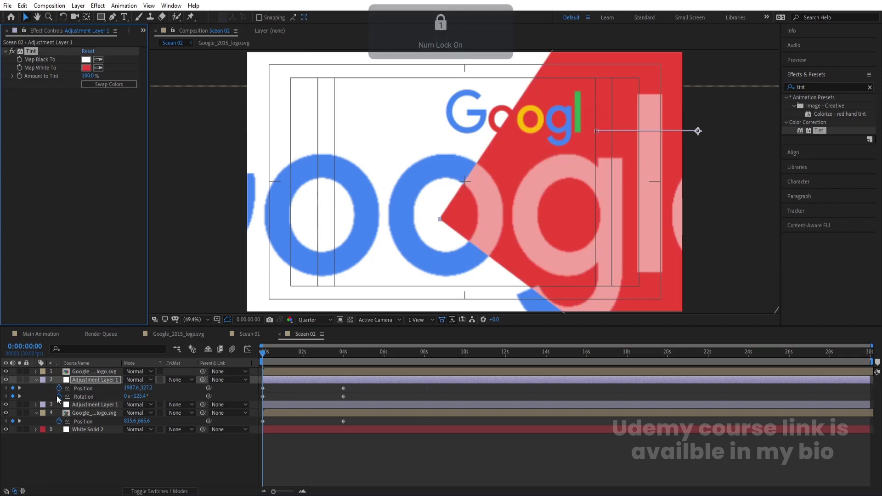
Set the lower adjustment layer's Tint Map Black To to red sampled from the small logo, hide that logo, and preview
left_click(85, 405)
left_click(98, 60)
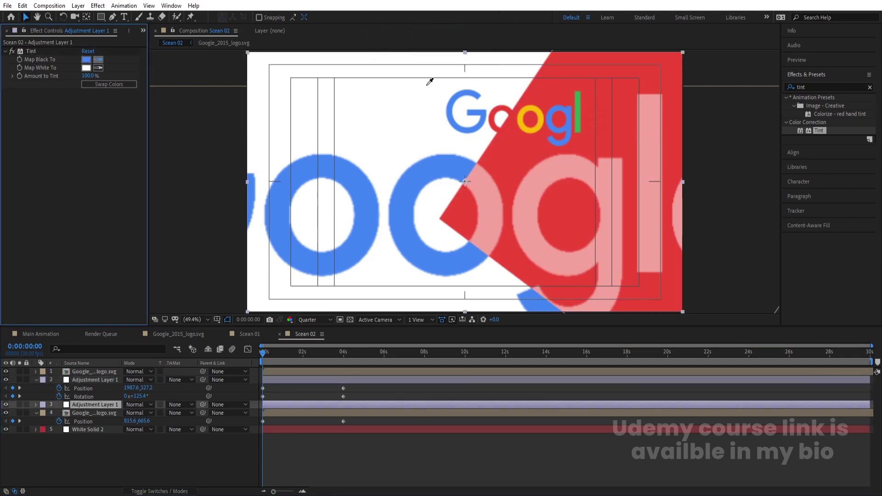
left_click(498, 107)
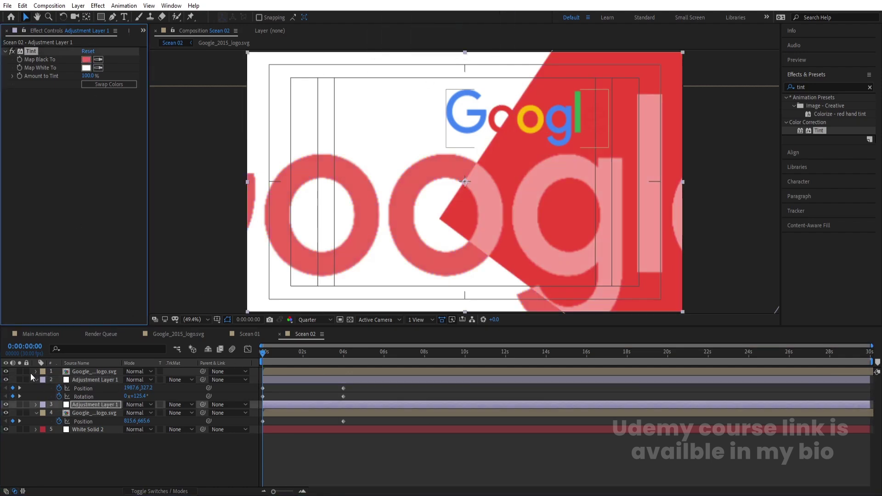
left_click(5, 371)
key("space")
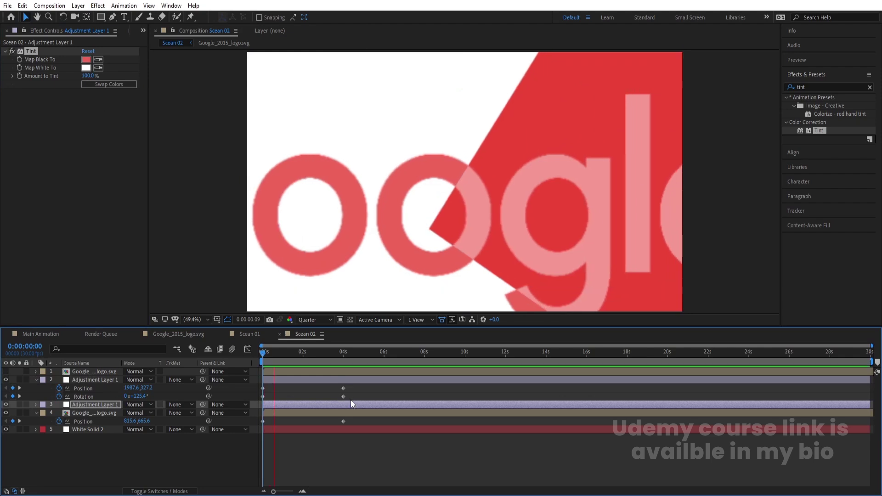
key("space")
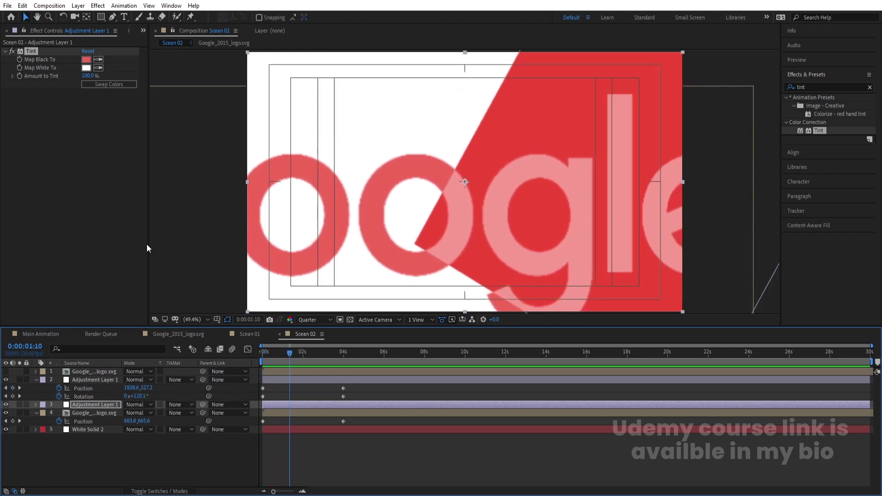
Make another duplicate of the Scean 01 composition in the project and open it
key("ctrl+0")
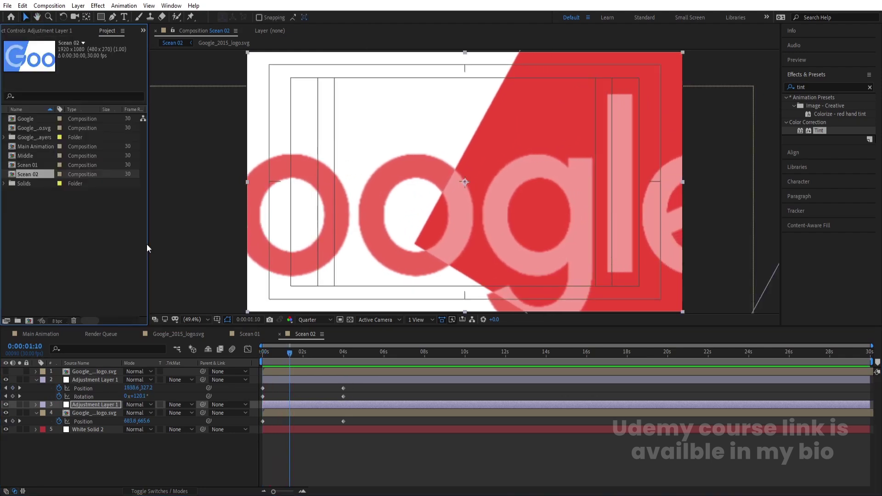
left_click(27, 166)
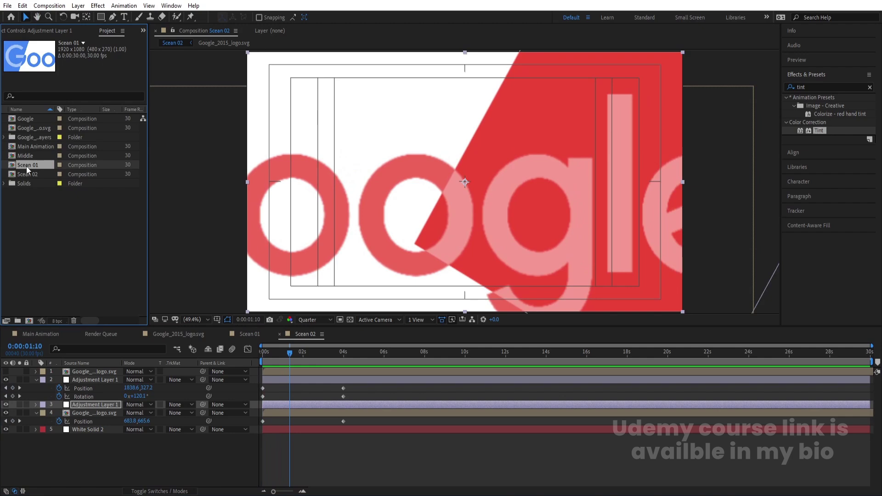
key("ctrl+d")
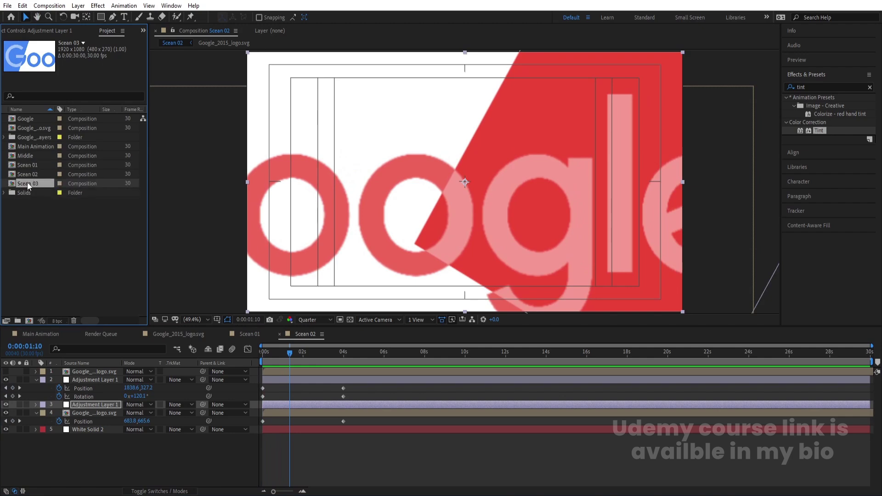
double_click(26, 183)
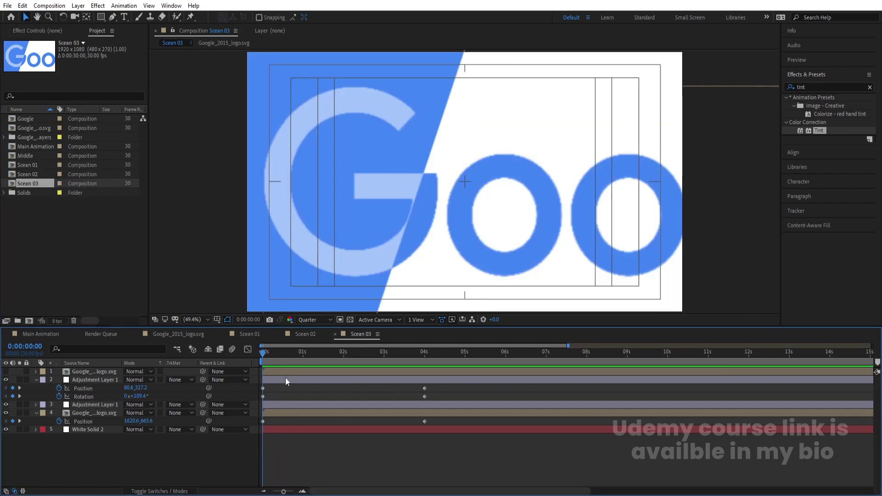
Shift both large-logo Position keyframes in Scean 03 so it starts at 332.6, 665.6, preview it, and compare with Scean 02
left_click(279, 415)
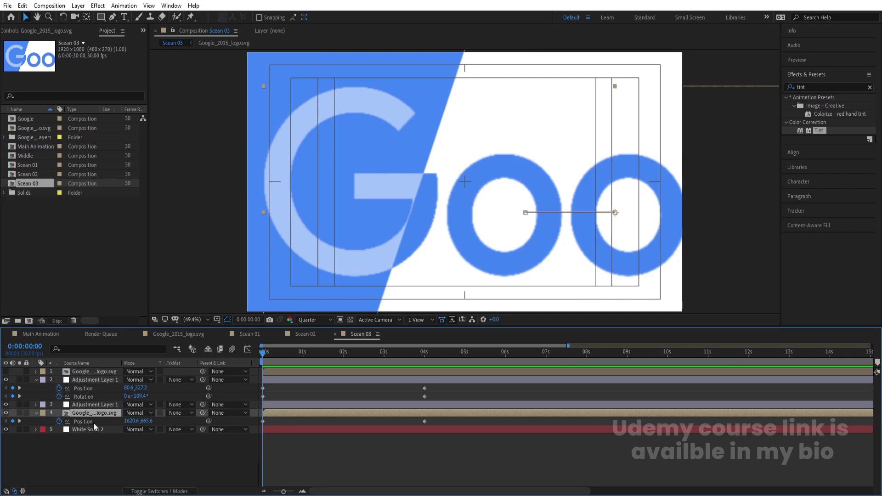
left_click(93, 422)
left_click_drag(129, 422, 49, 423)
left_click_drag(130, 423, 157, 440)
key("space")
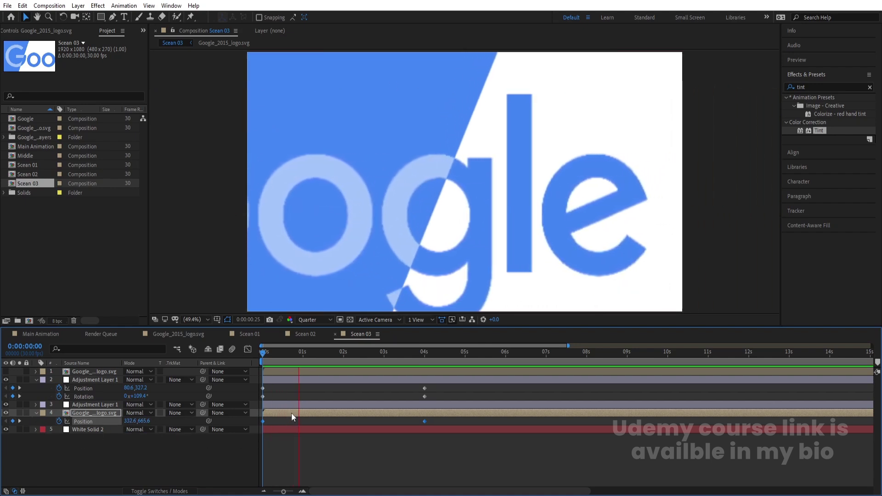
key("space")
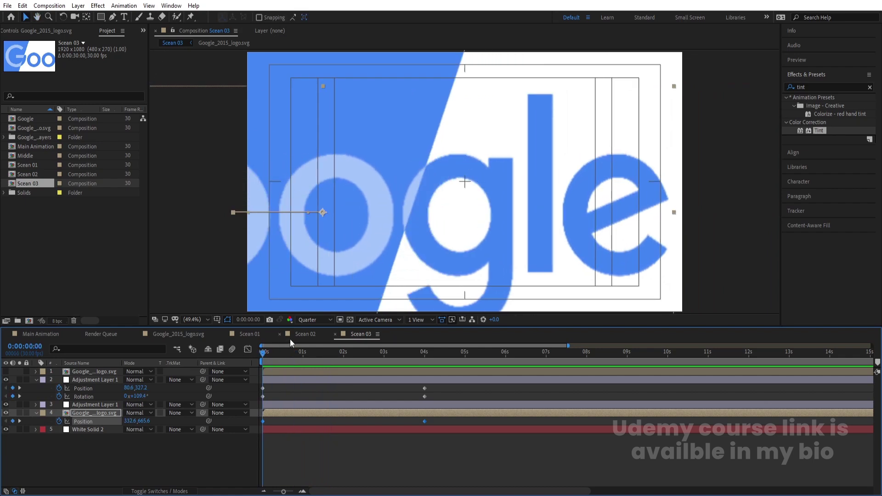
left_click(302, 334)
key("space")
left_click(357, 333)
Show the small logo and set the upper adjustment layer's Tint Map White To to the green sampled from its letter l
left_click(7, 372)
left_click(103, 381)
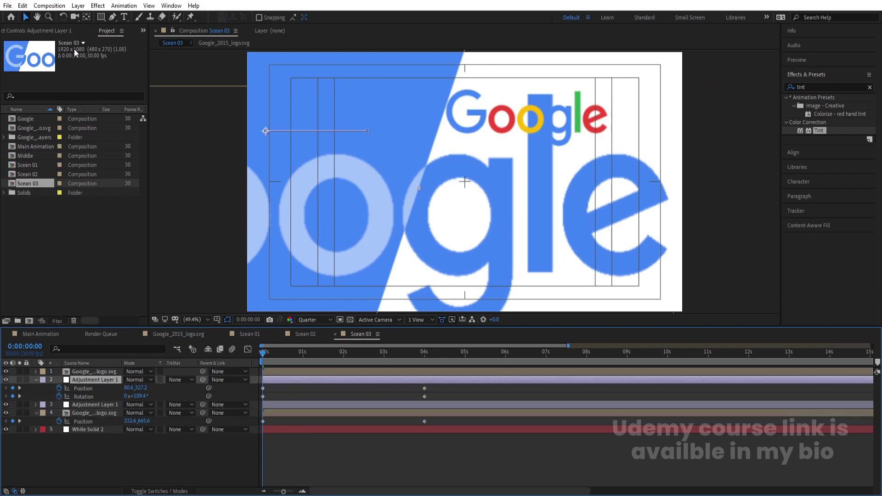
left_click(56, 31)
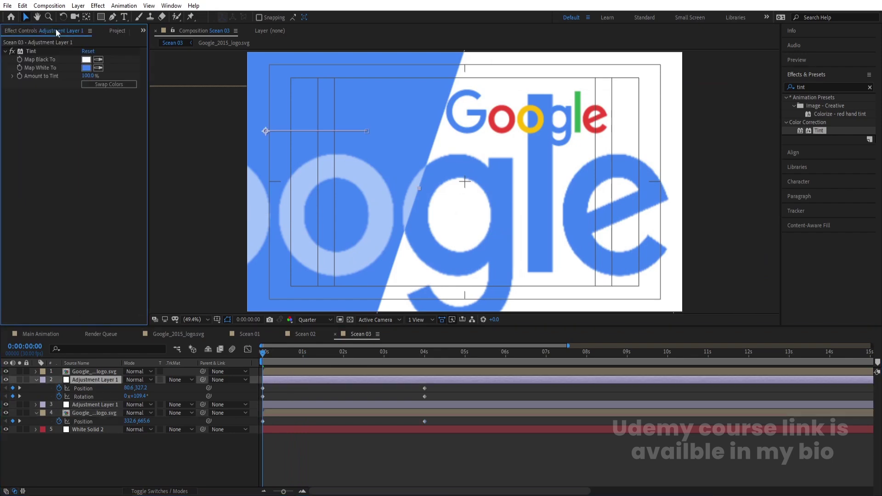
left_click(99, 68)
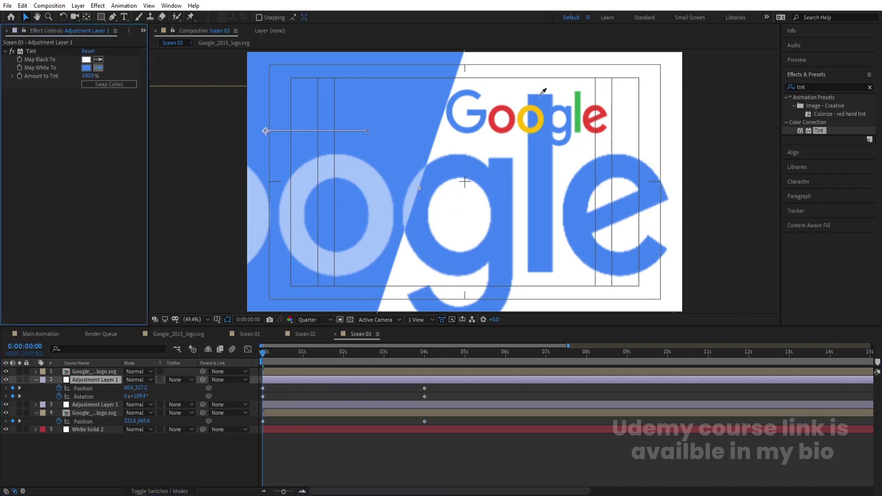
left_click(580, 105)
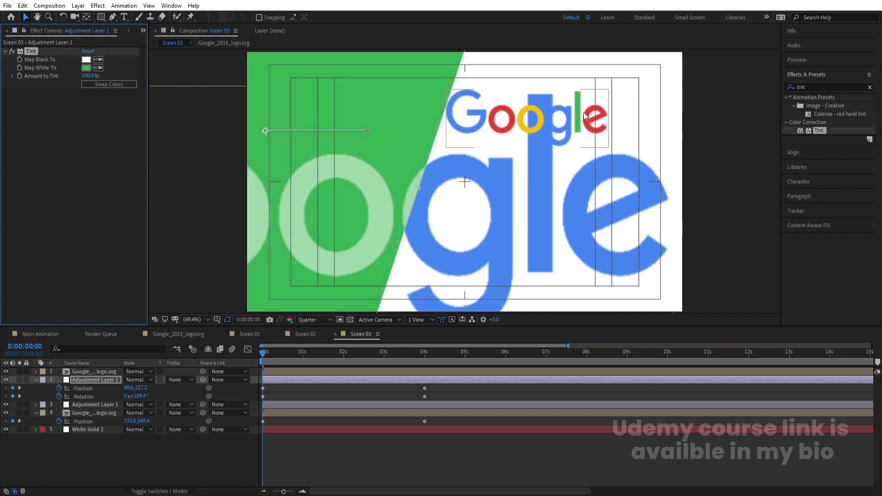
Set the lower adjustment layer's Tint Map Black To to yellow from the small logo's second o, hide that logo, and preview
left_click(79, 406)
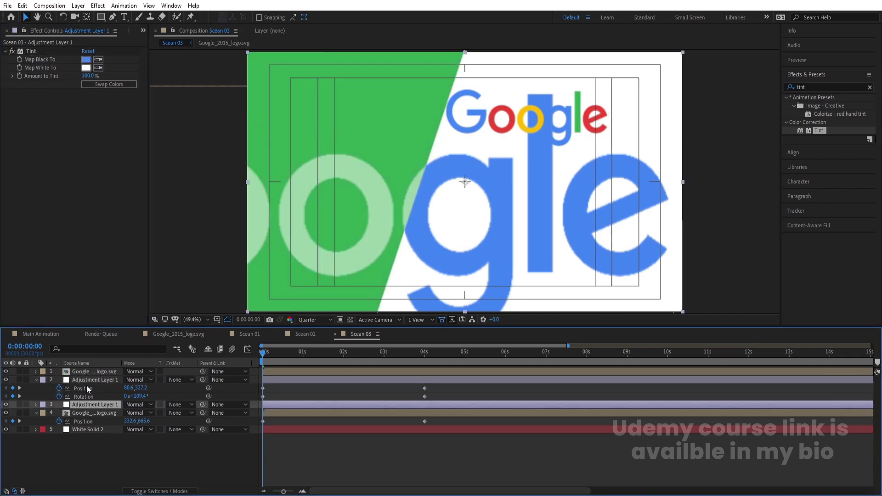
left_click(99, 60)
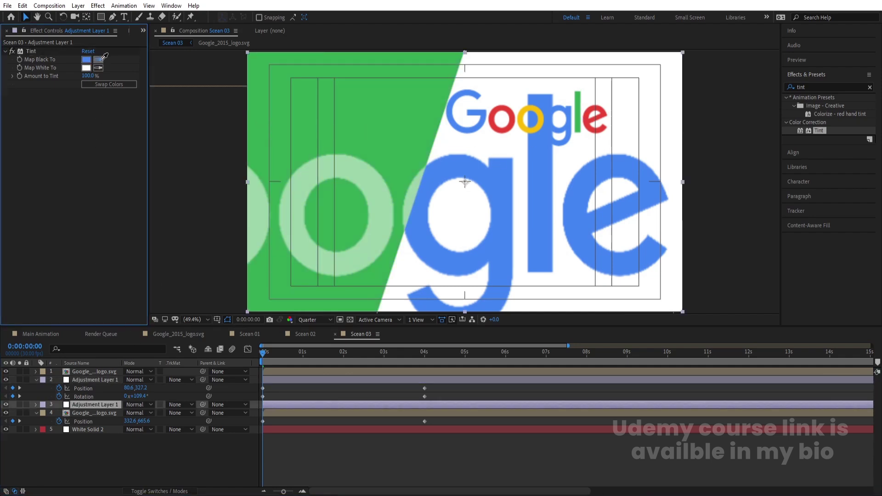
left_click(521, 121)
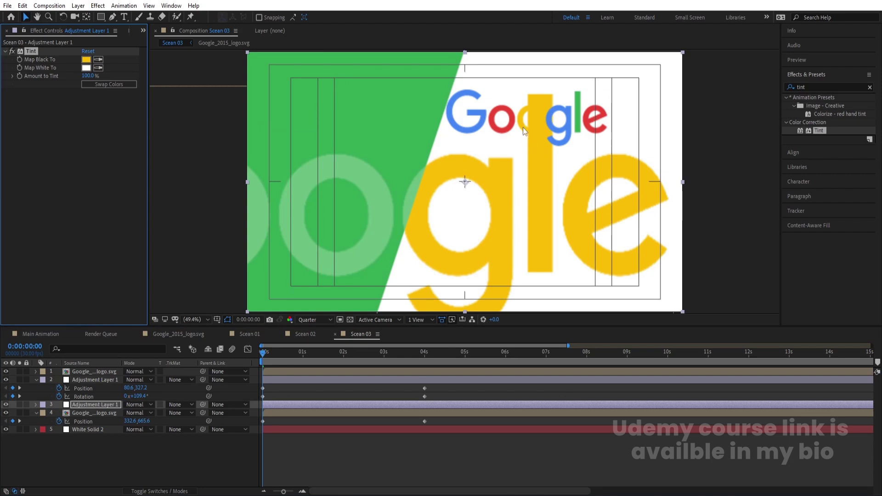
left_click_drag(5, 371, 6, 378)
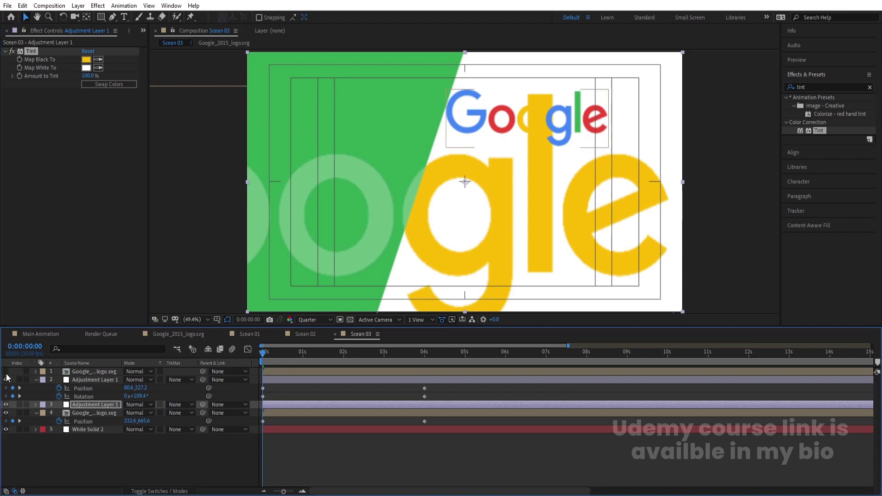
key("space")
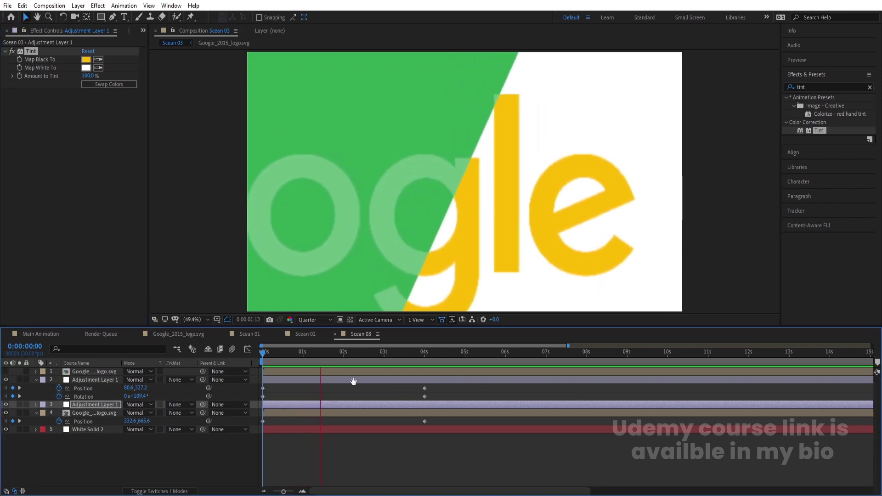
key("space")
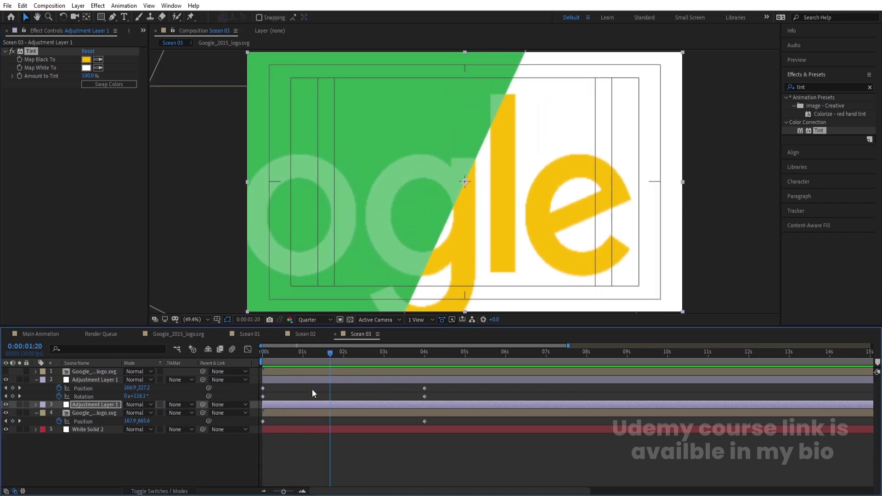
Add Scean 01 below the Google layer in Main Animation, start it at 0:00:03:00, and play the transition
left_click(39, 334)
left_click(558, 359)
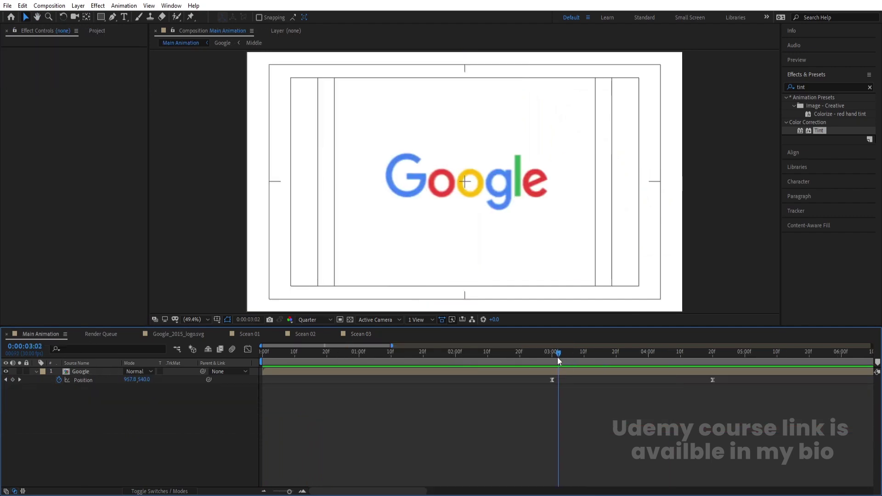
key("ctrl+0")
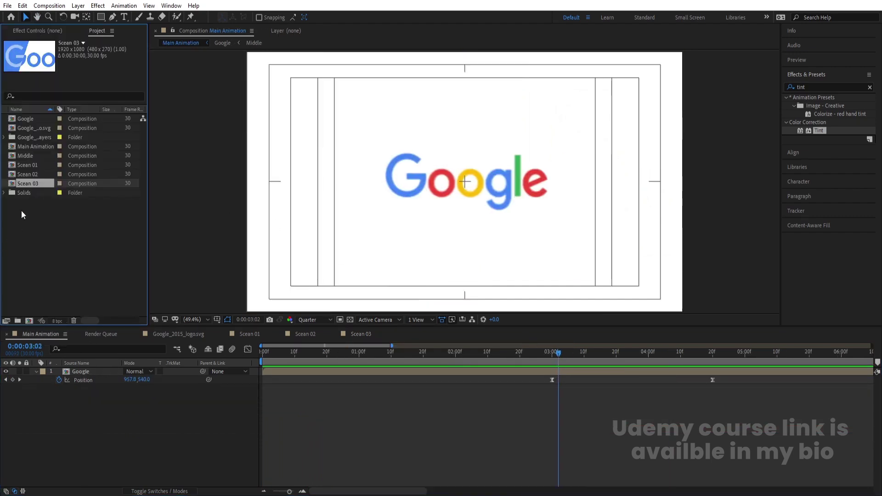
left_click(27, 165)
left_click_drag(27, 167, 184, 418)
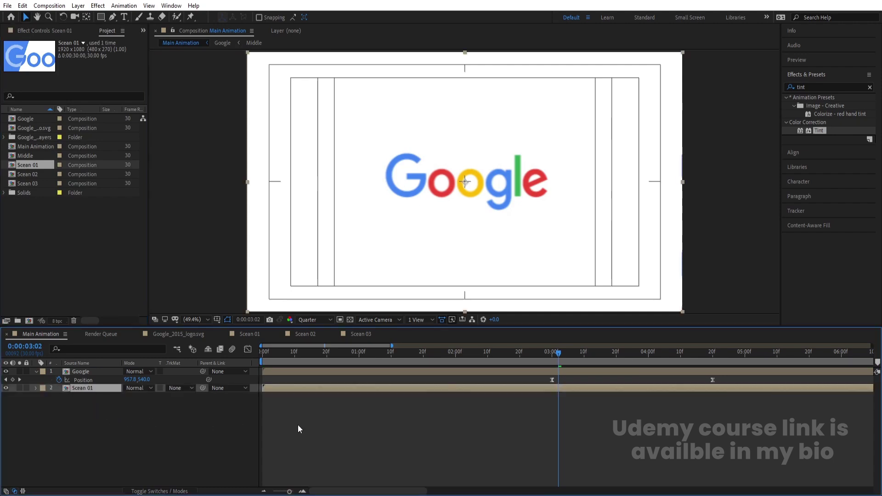
key("bracketleft")
key("space")
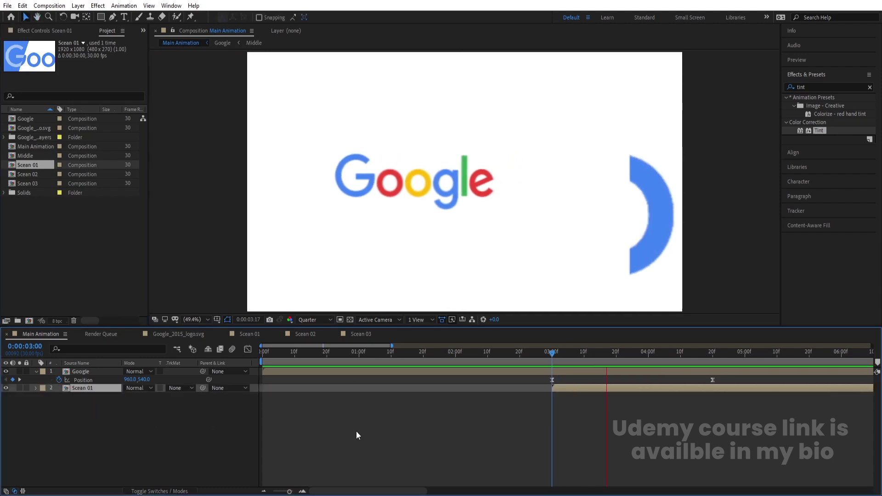
Add Scean 02 between the Google and Scean 01 layers, starting at 0:00:05:18
key("minus")
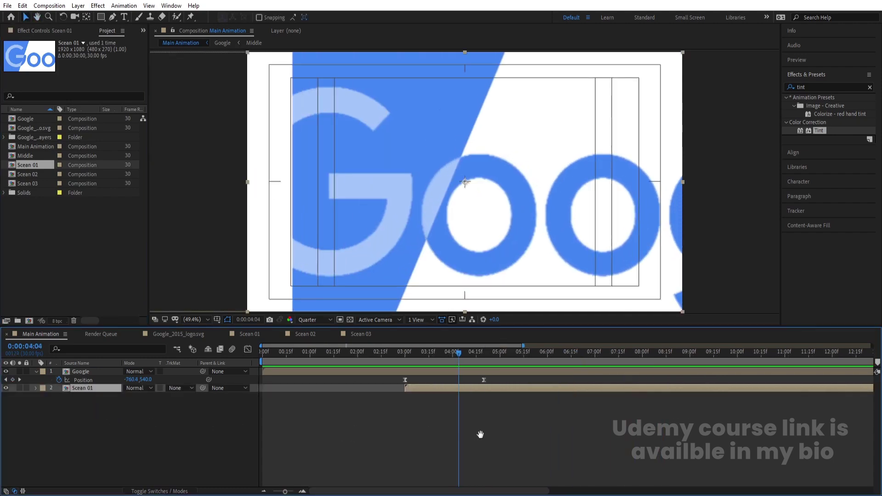
key("space")
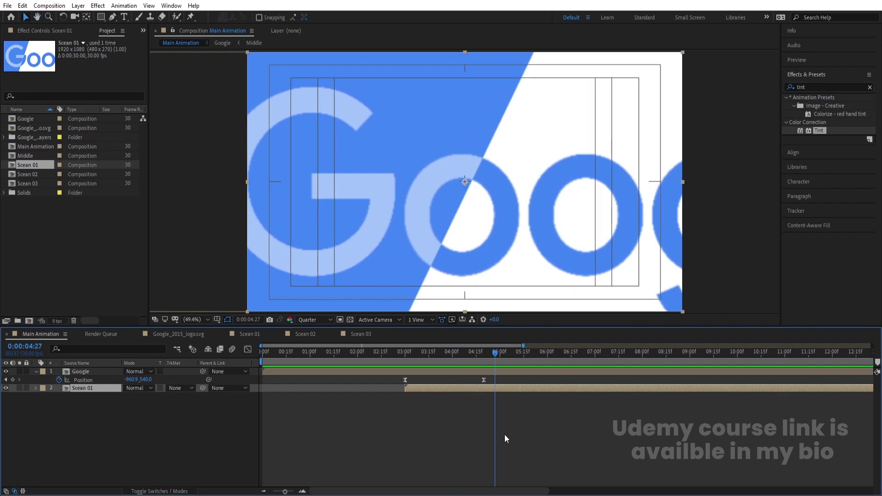
left_click(18, 177)
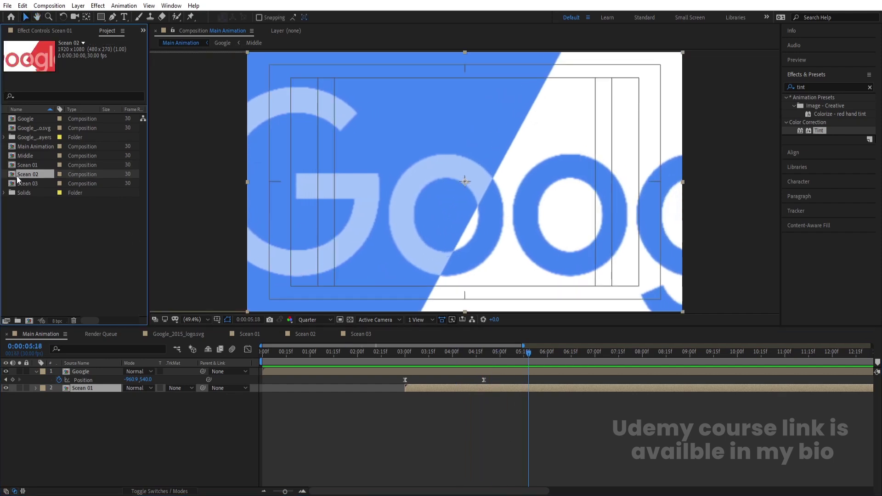
left_click_drag(34, 184, 93, 384)
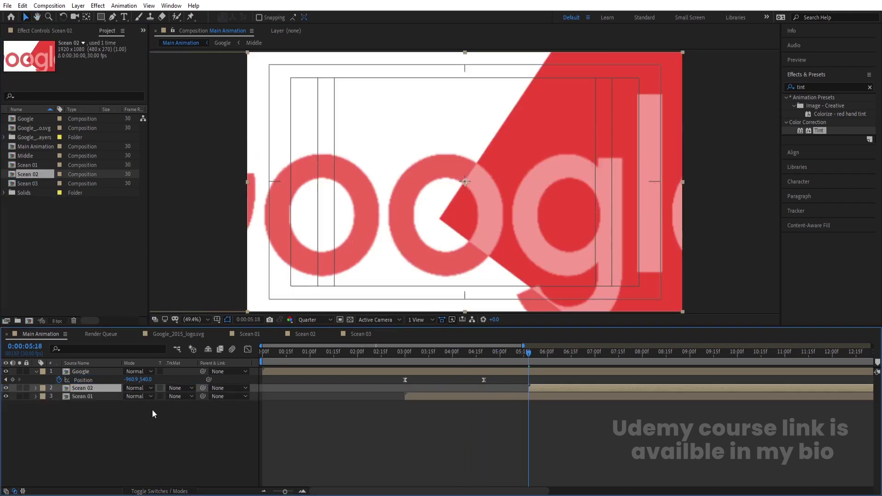
Find the Linear Wipe animation preset, apply it to Scean 02, and play its Transition Completion animation
left_click(813, 87)
type("line")
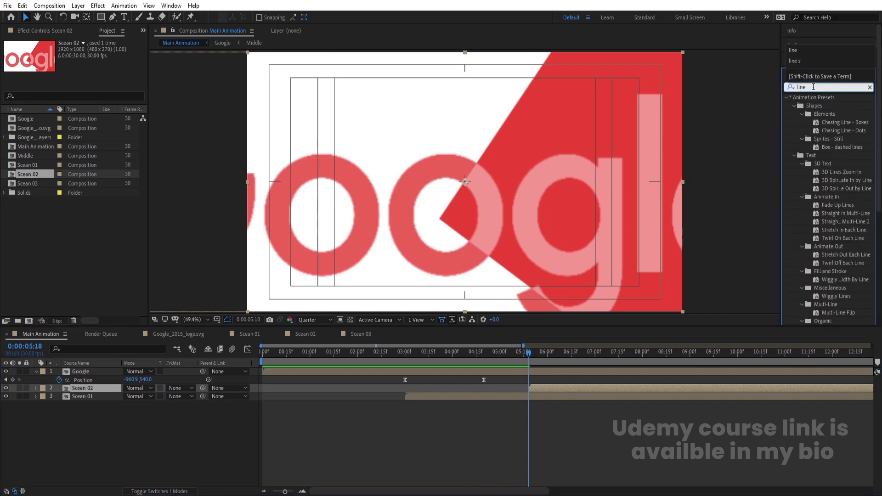
type("w")
key("BackSpace")
type("a")
double_click(833, 146)
key("ctrl+z")
double_click(826, 113)
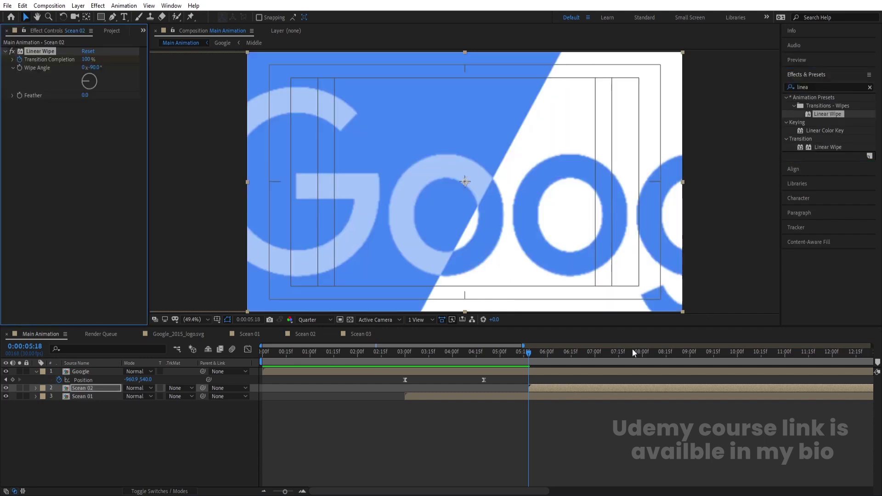
key("u")
key("space")
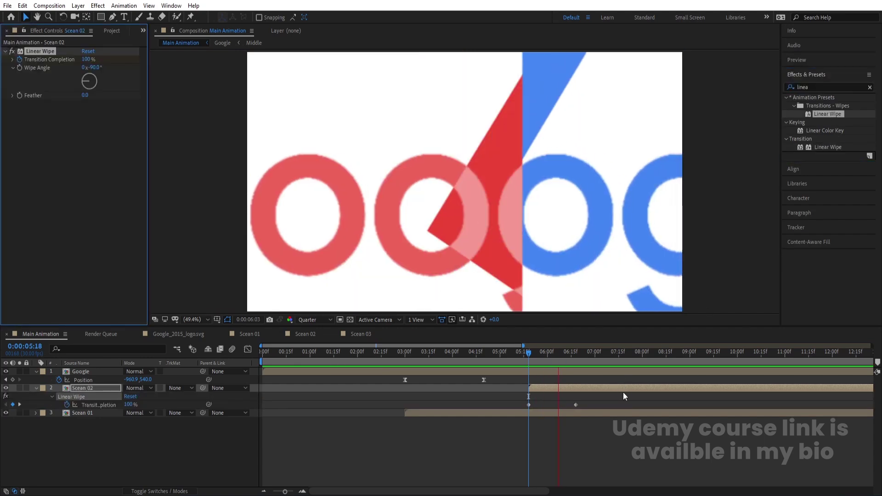
Easy-ease both Scean 02 Transition Completion keyframes, pull their speed-graph handles toward the middle for a sharp peak, and preview the wipe
left_click_drag(606, 400, 522, 412)
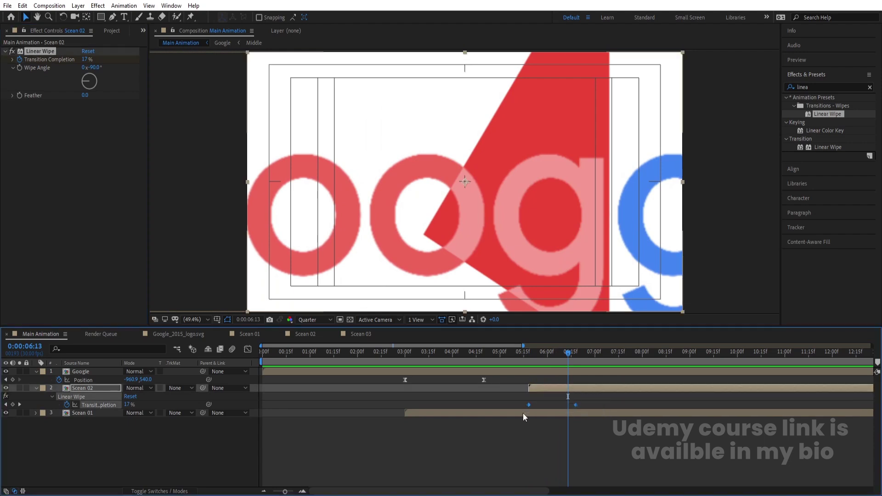
key("F9")
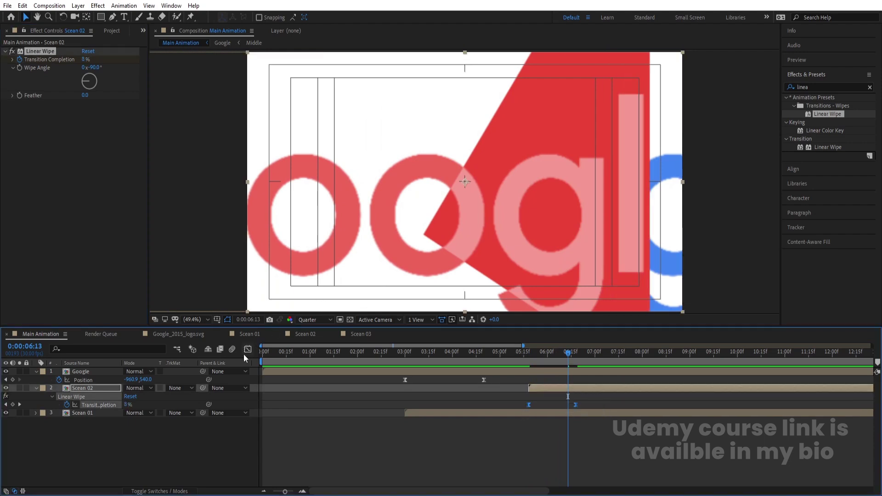
left_click(247, 350)
left_click(570, 421)
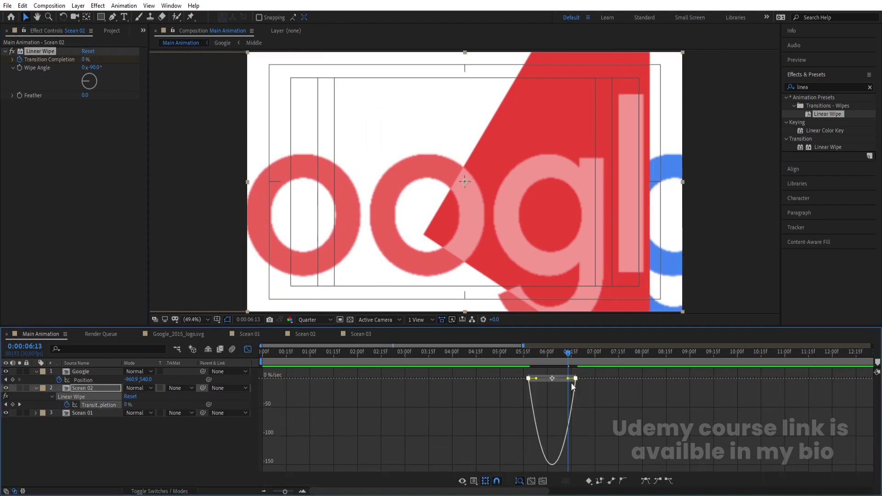
left_click_drag(568, 379, 546, 378)
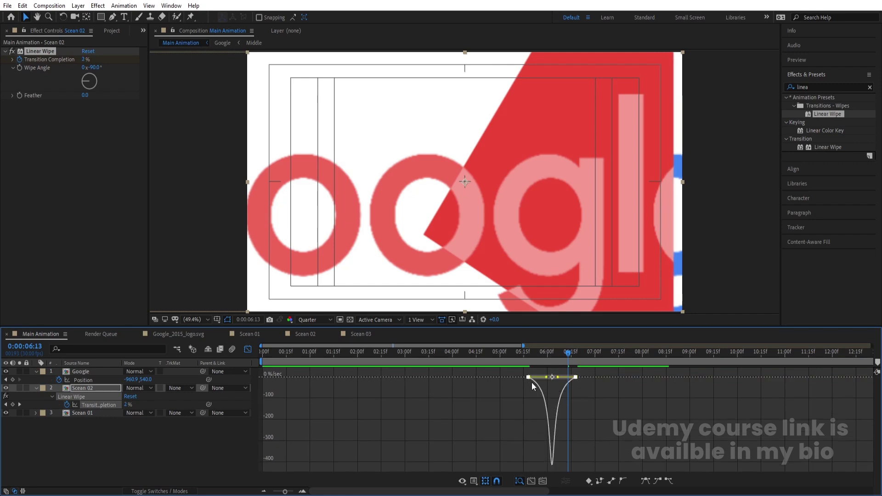
left_click(525, 351)
left_click(248, 349)
key("space")
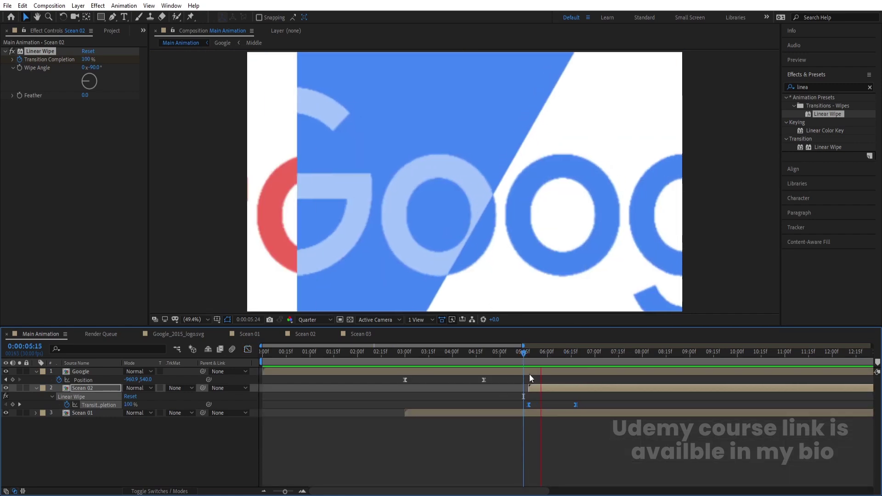
Play the opening transition, shift Scean 02 earlier to start at about 0:00:05:11, and preview the wipe
left_click(370, 354)
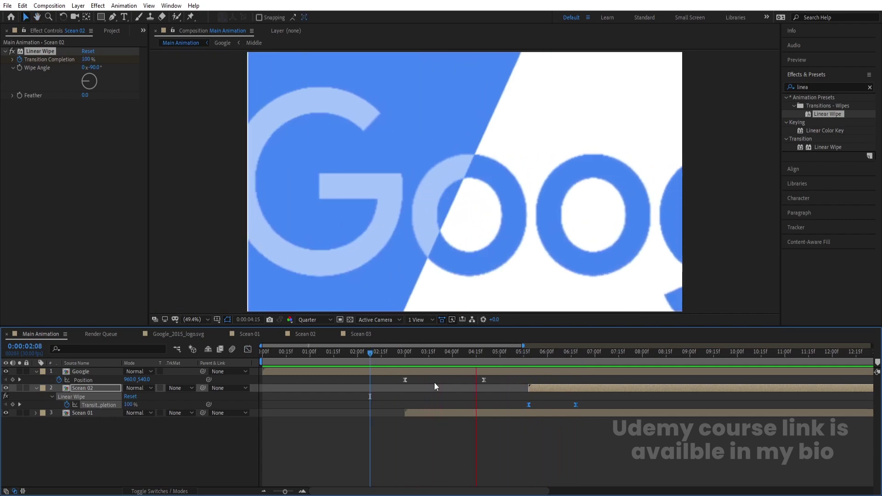
key("space")
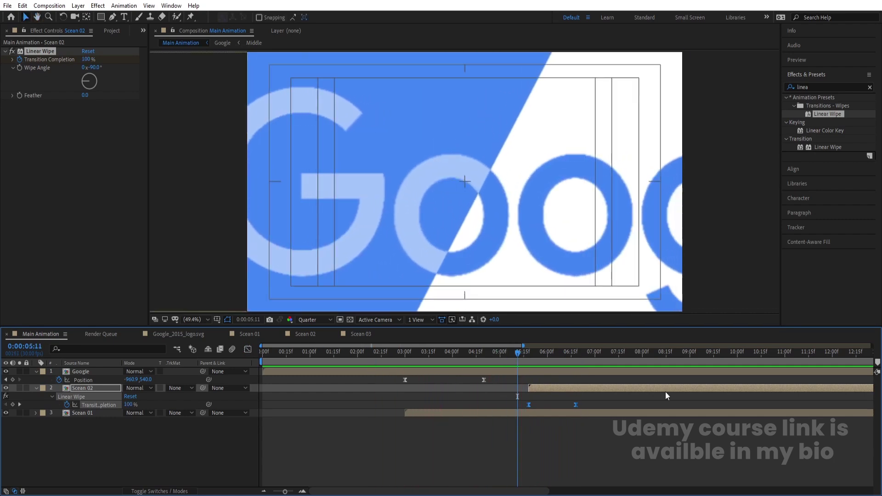
left_click_drag(636, 392, 622, 386)
key("space")
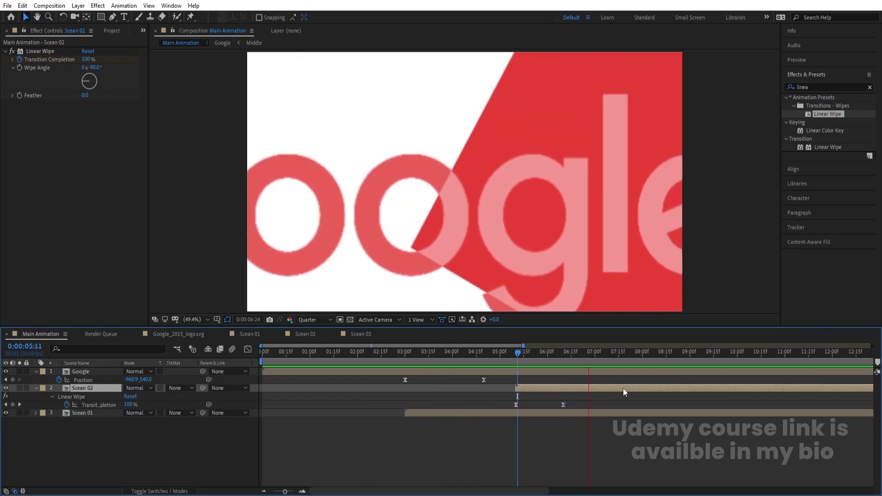
key("space")
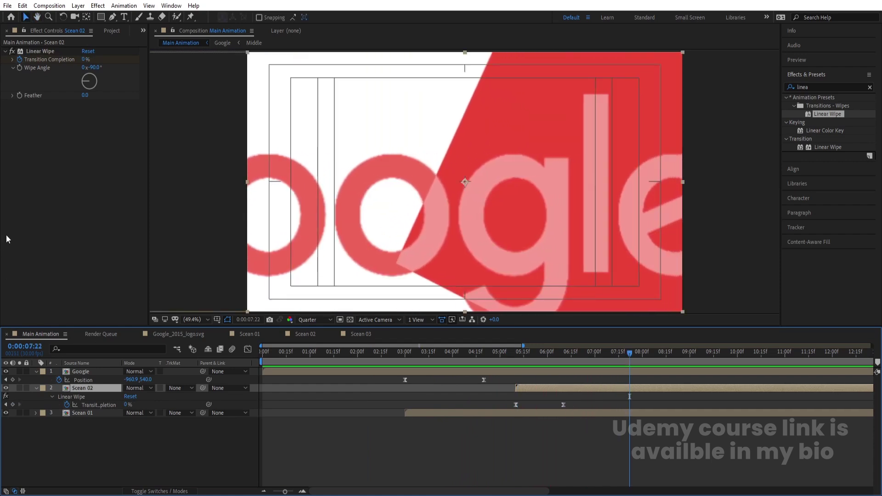
Add Scean 03 above Scean 02 in Main Animation and start it at 0:00:07:22
key("ctrl+0")
left_click_drag(43, 183, 98, 384)
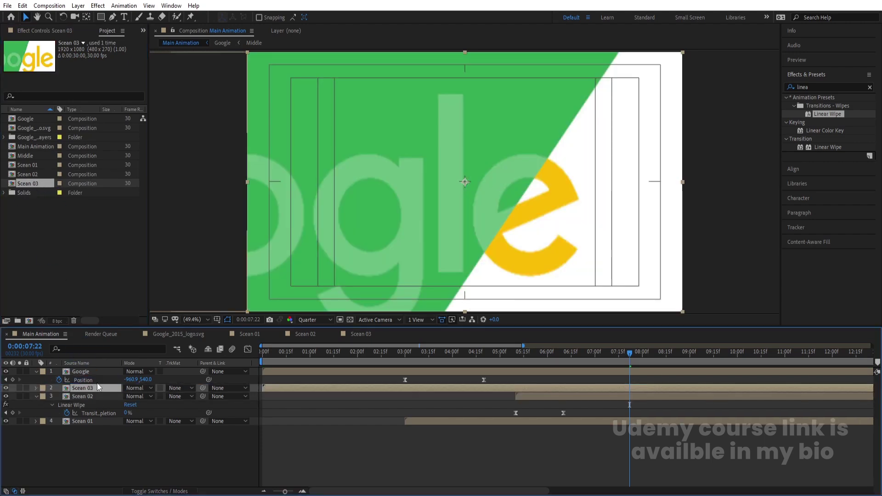
key("[")
Copy Scean 02's Linear Wipe effect to Scean 03 at 0:00:07:22 and play the transition
left_click(528, 396)
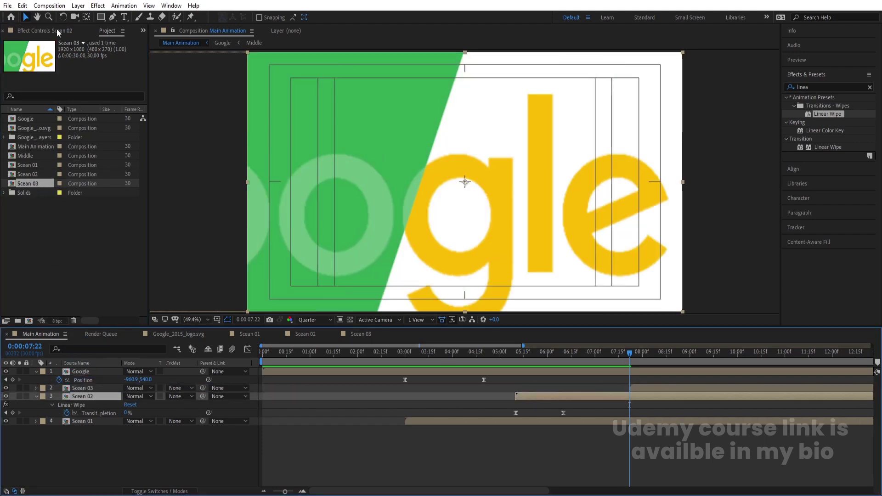
key("F3")
key("ctrl+c")
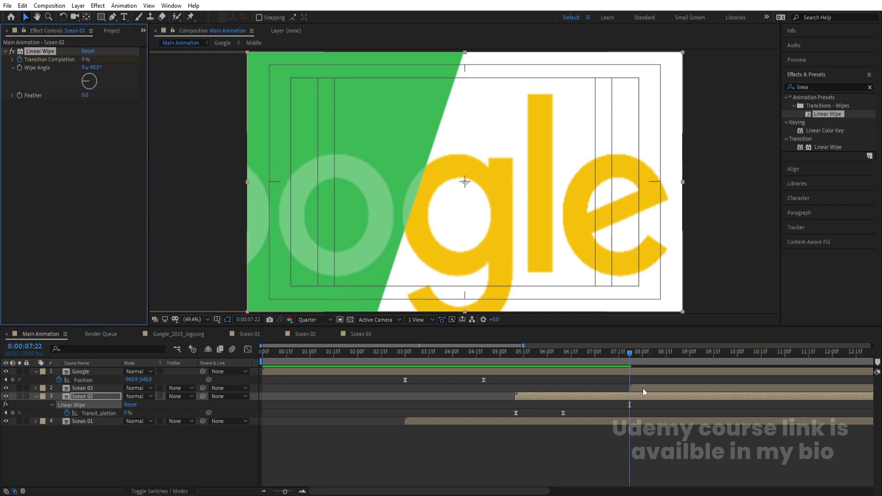
left_click(643, 388)
key("ctrl+v")
key("space")
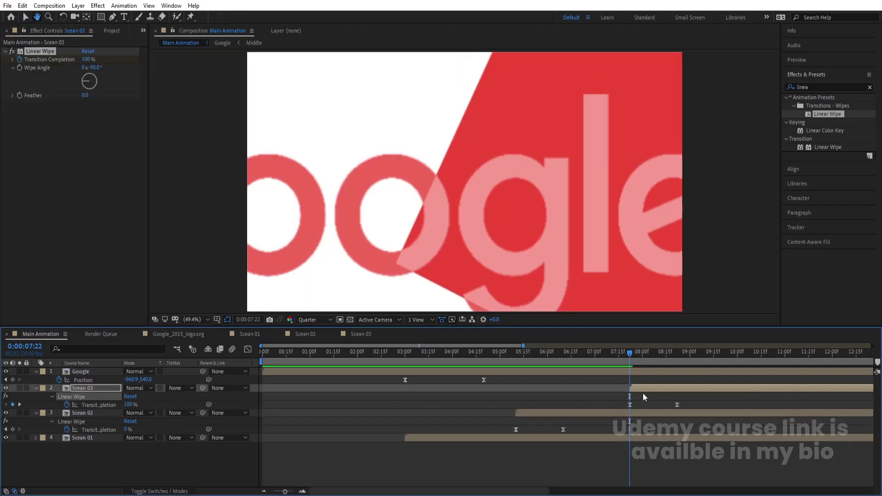
Set Scean 03's Linear Wipe angle to +90° and preview the reversed wipe
left_click(93, 68)
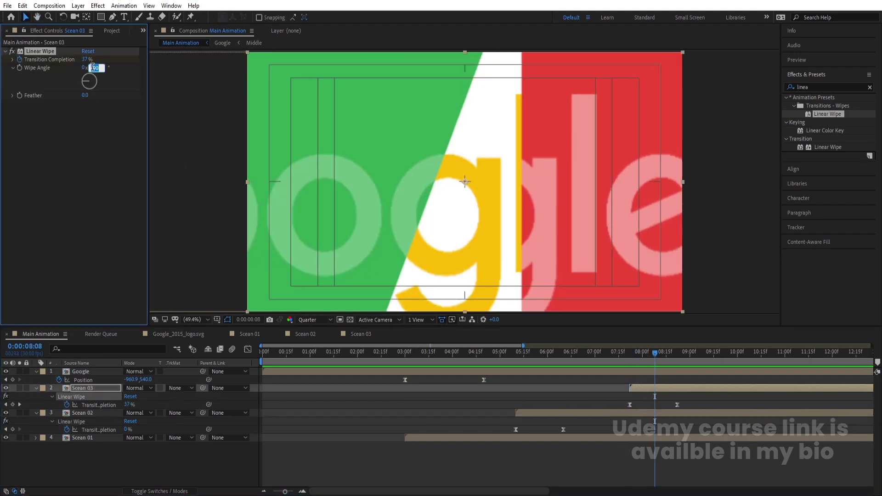
key("Return")
key("space")
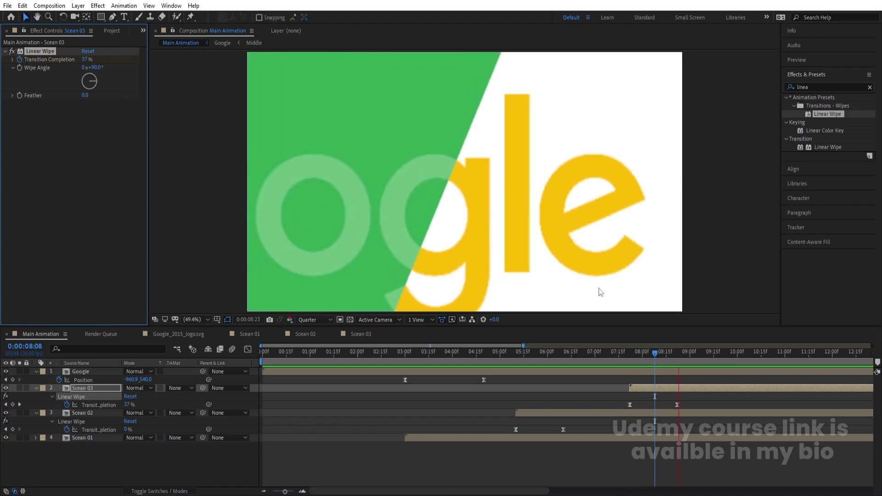
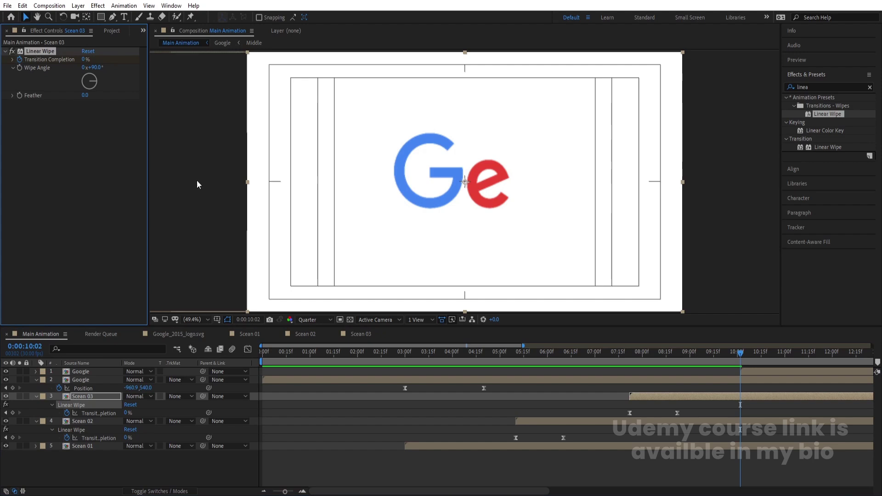
Give the top Google layer, starting at 0:00:10:02, the same +90° Linear Wipe as Scean 03 and reveal its keyframes
left_click(746, 371)
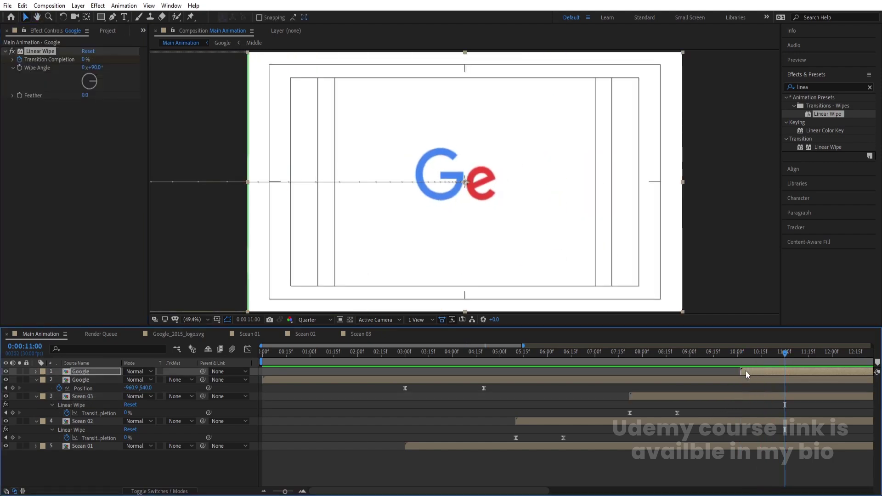
left_click(556, 372)
key("u")
key("shift+Page_Up")
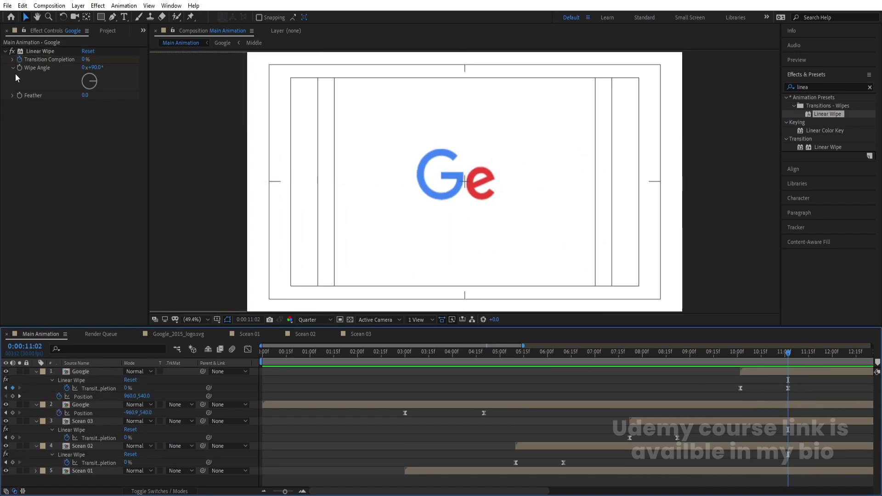
Copy the top Google layer's Linear Wipe to the lower Google layer at 0:00:00:00 and preview the whole animation
left_click(28, 51)
left_click_drag(276, 354, 261, 357)
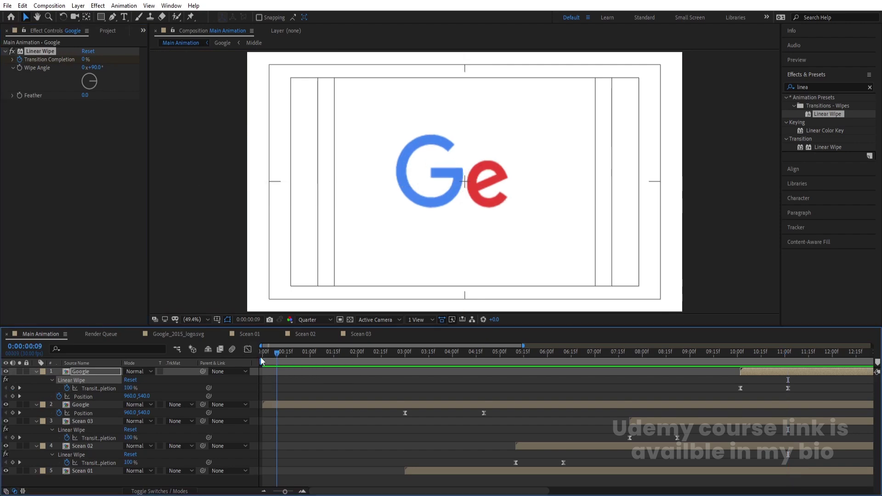
left_click(87, 406)
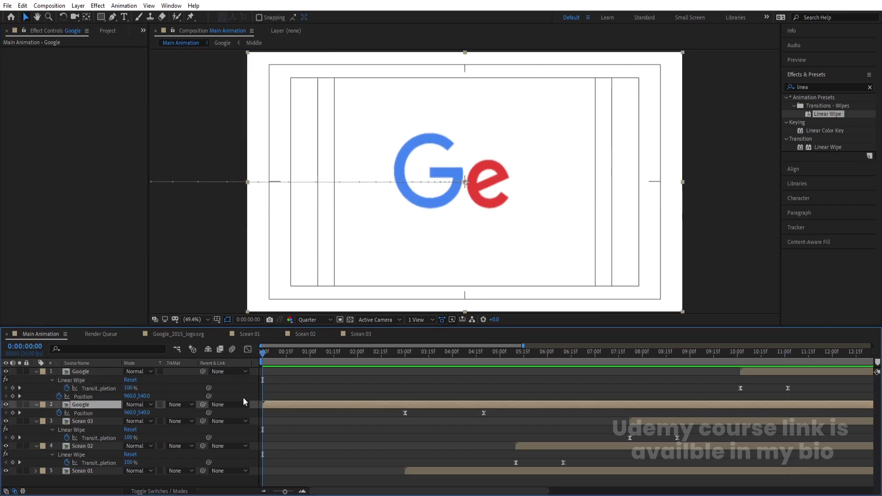
key("ctrl+v")
key("u")
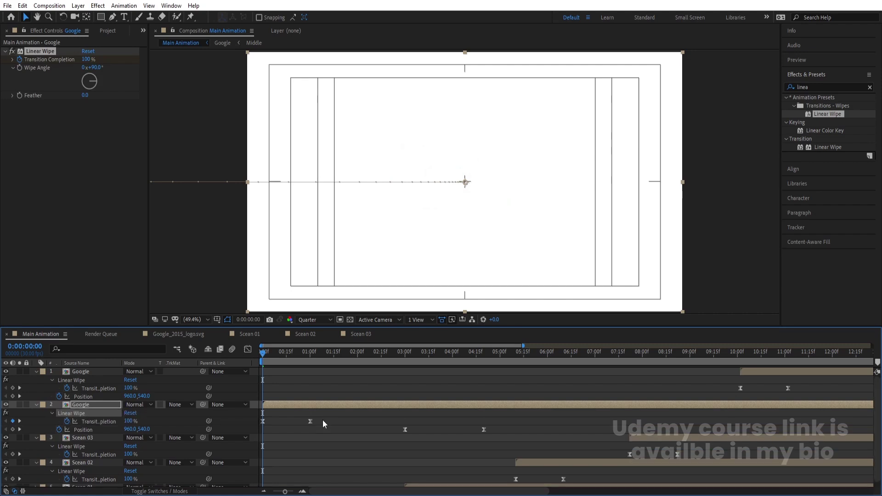
key("space")
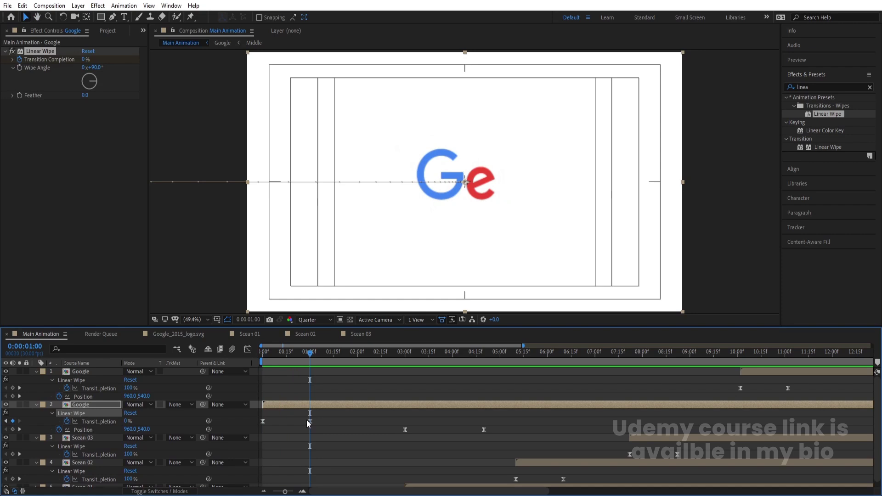
key("space")
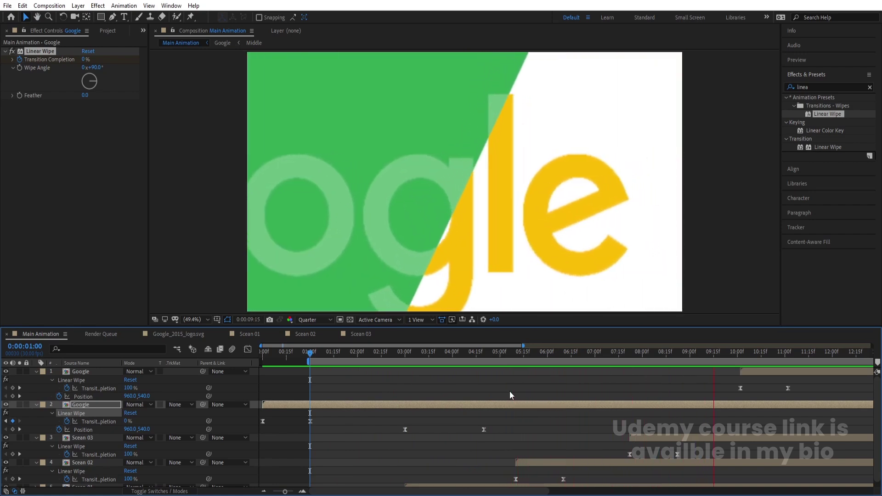
key("space")
Play from 0:00:02:26, shift Scean 02 earlier to start at about 0:00:05:01, and preview the new timing
scroll(540, 396, "down", 1)
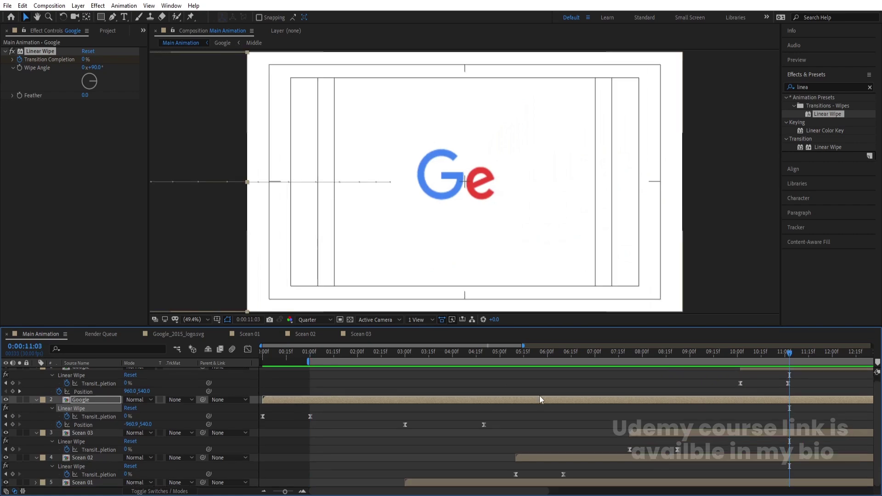
left_click(398, 352)
key("space")
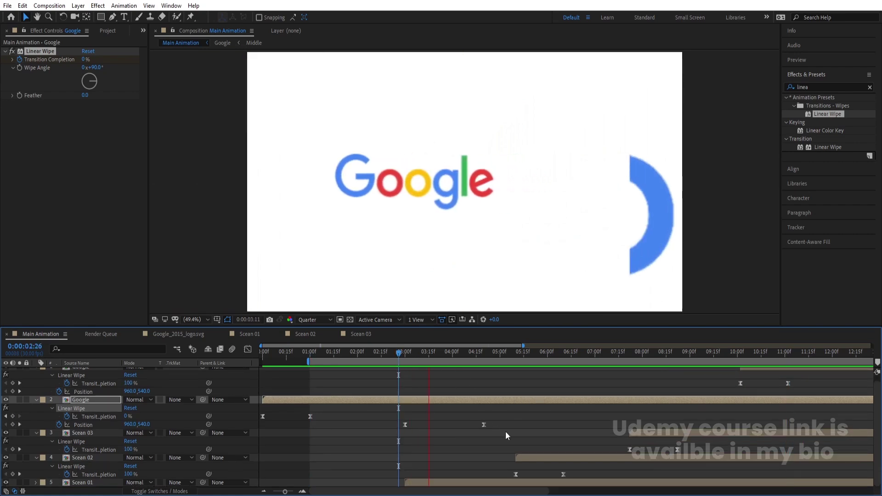
left_click(520, 457)
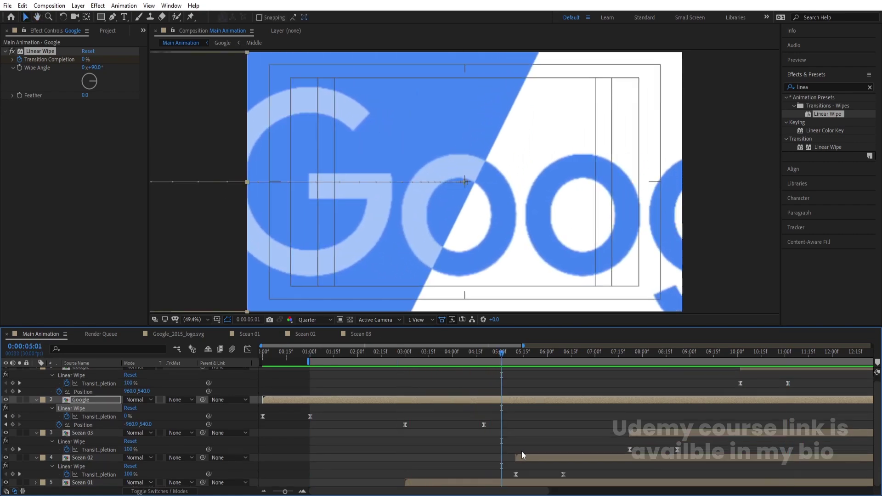
left_click_drag(537, 458, 520, 459)
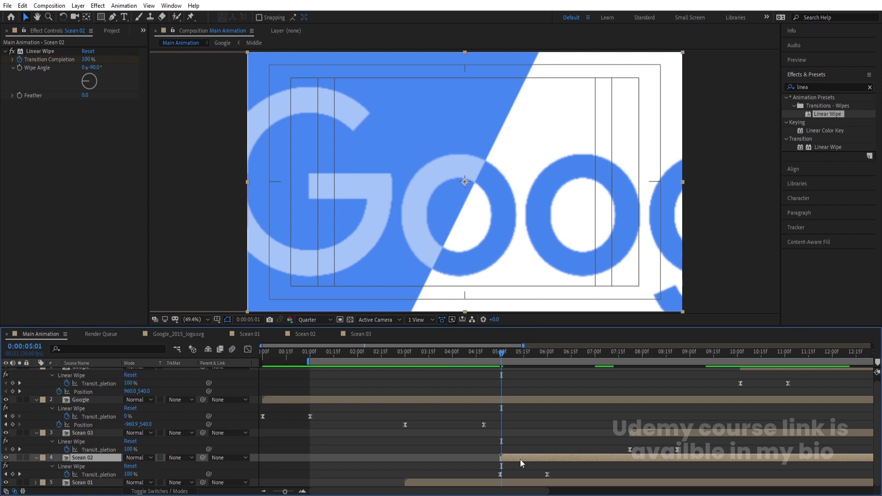
key("space")
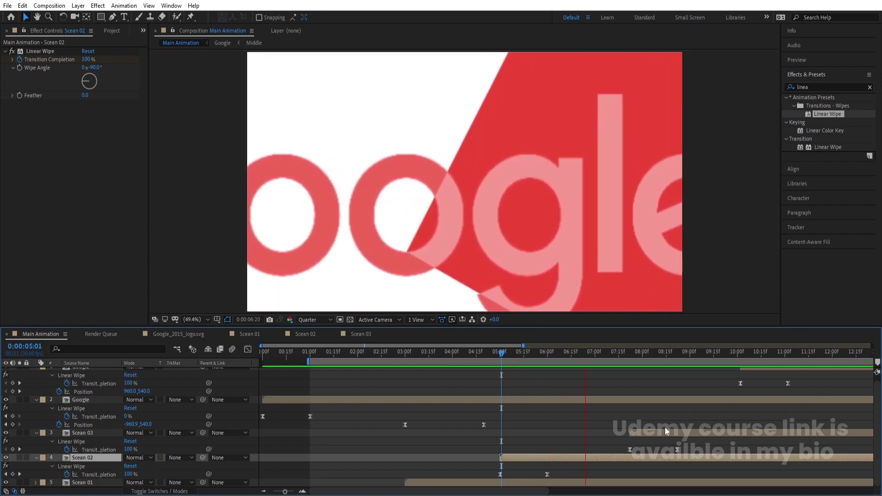
Shift the Scean 03 layer earlier to start at 0:00:06:29 and preview the new timing
left_click_drag(652, 433, 614, 432)
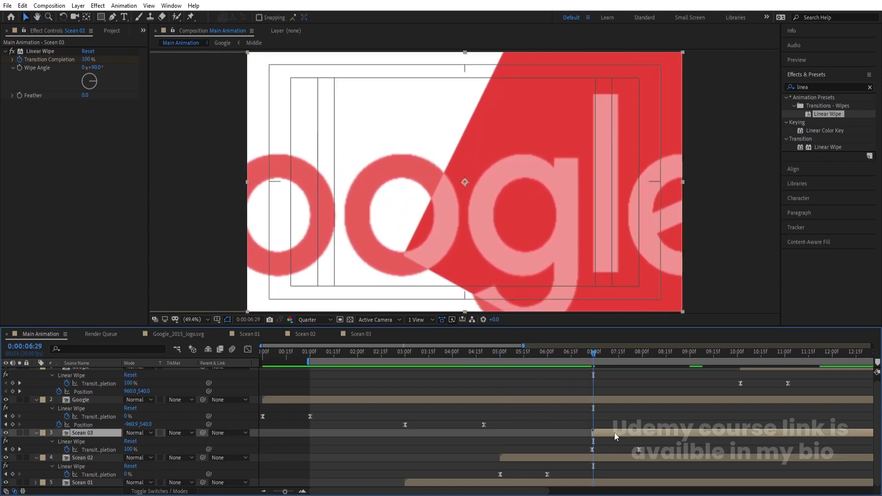
key("space")
key("space")
Move the top Google layer's start to 0:00:08:25 and preview the transition from Scean 03
left_click(744, 370)
left_click(744, 371)
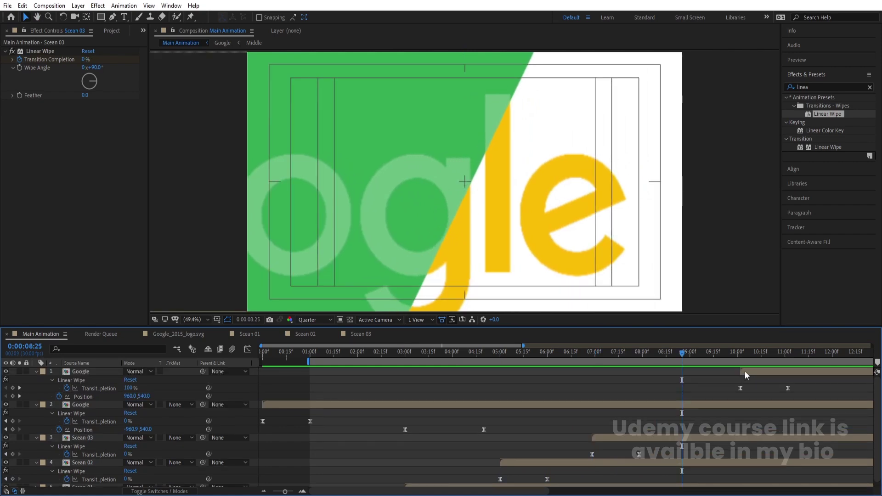
key("bracketleft")
key("space")
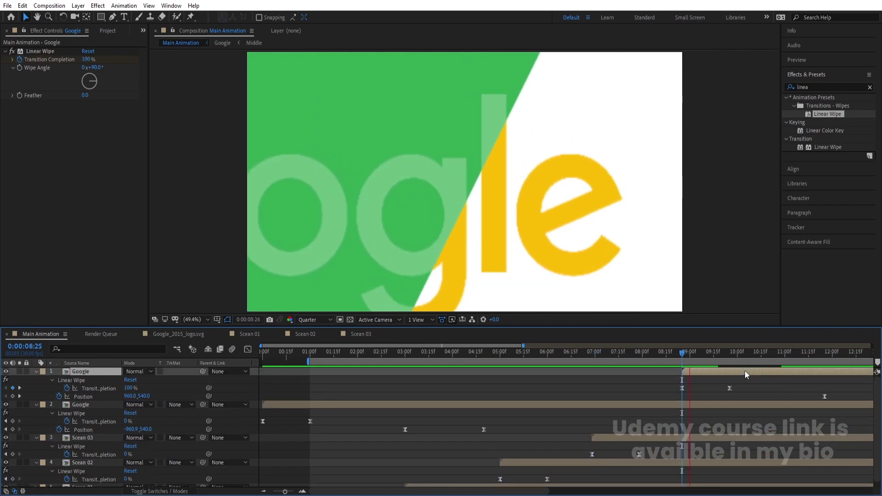
End the work area at 0:00:09:25, where the top Google layer's wipe completes, and play the loop
key("k")
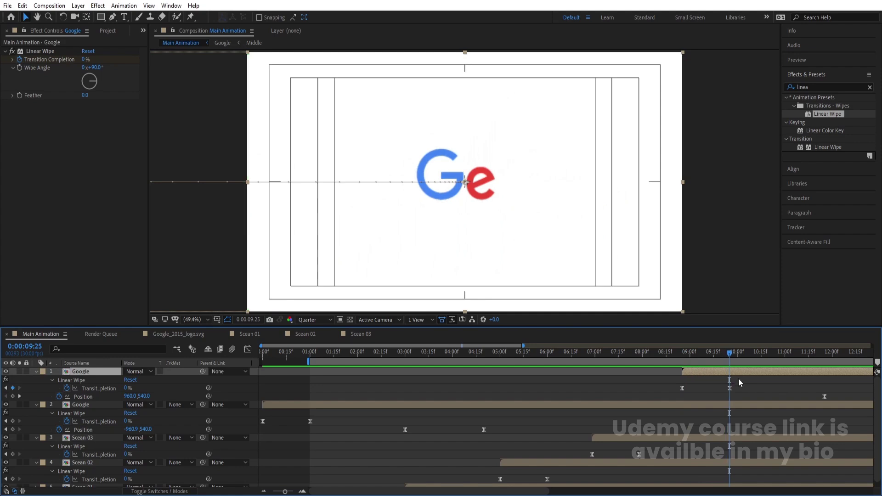
key("n")
key("space")
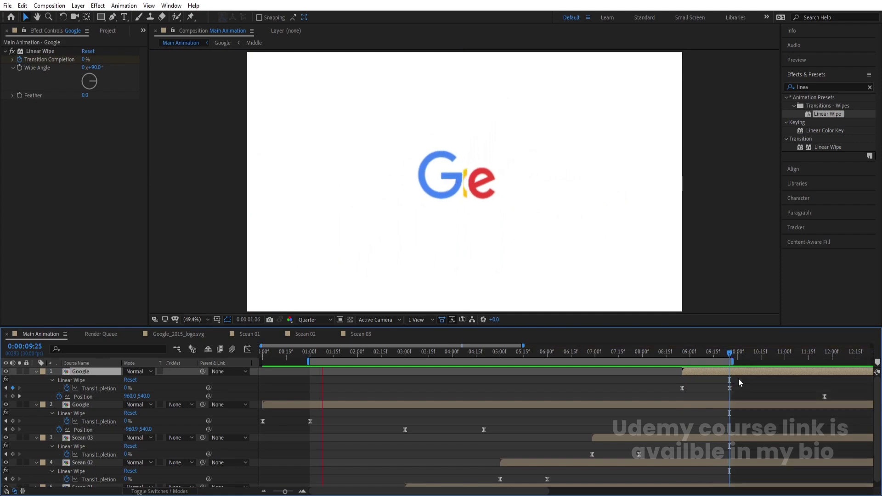
Collapse the keyframed properties of all layers in Main Animation and preview the work area
left_click(398, 375)
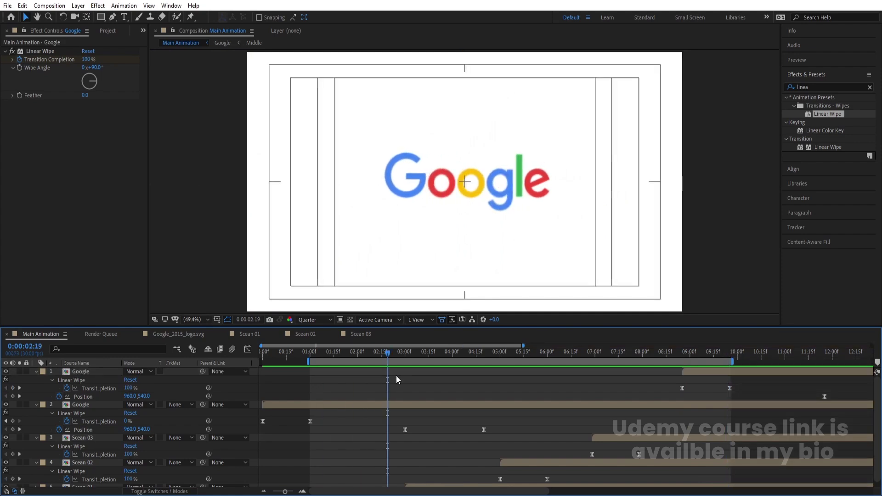
key("u")
key("space")
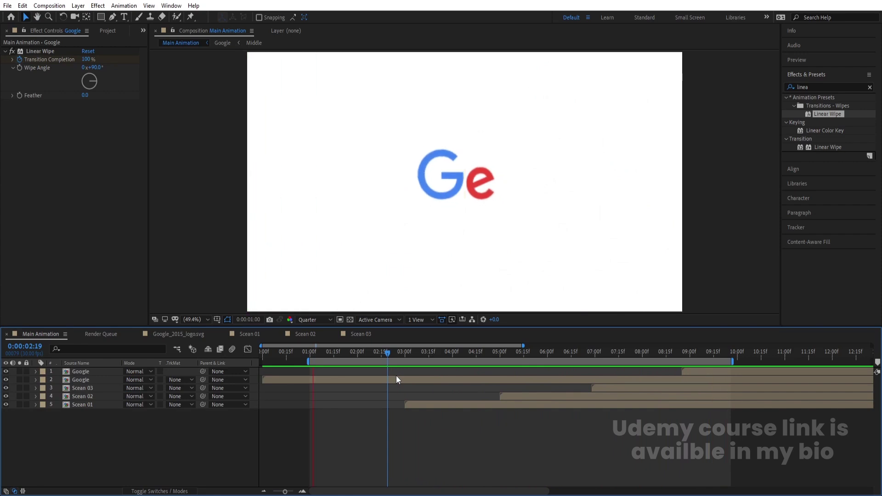
key("space")
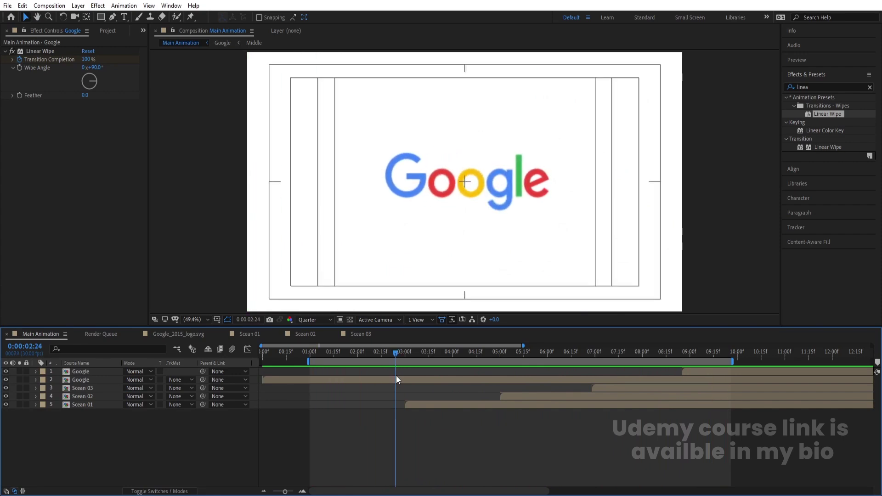
Open the Google composition and pre-compose all its layers except White Solid 1 as Animation
double_click(391, 379)
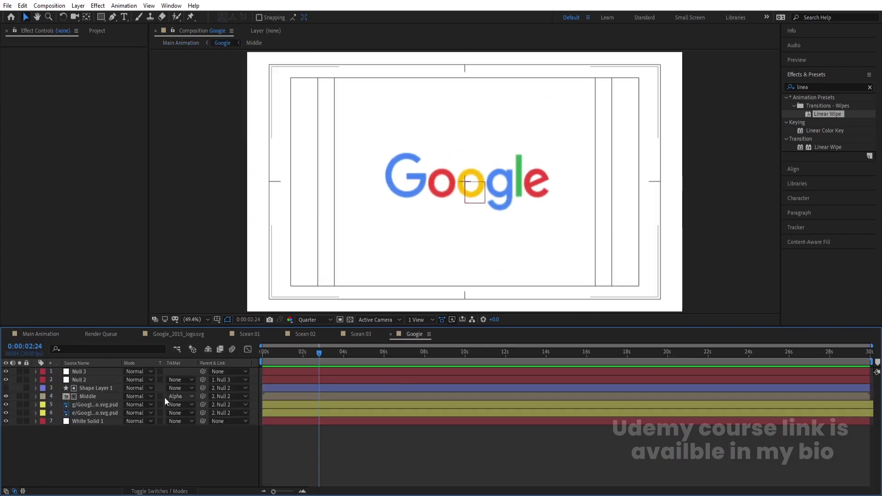
left_click(100, 394)
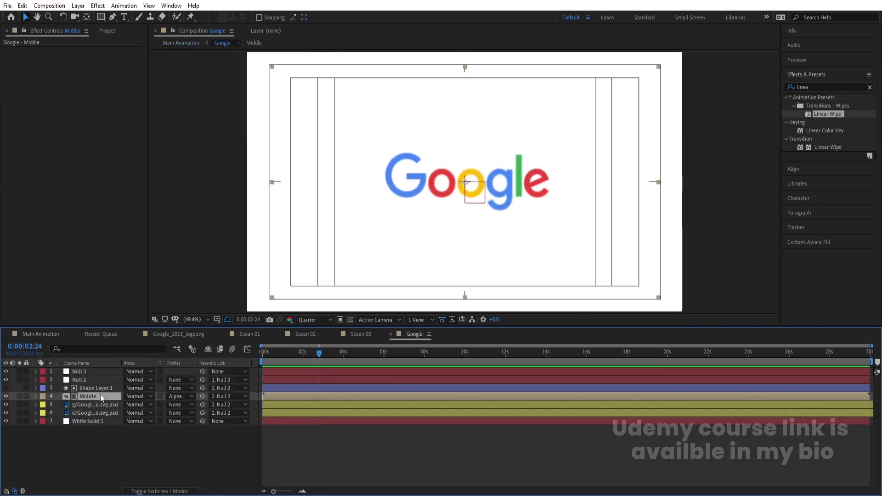
left_click(80, 412)
left_click(83, 373, "shift")
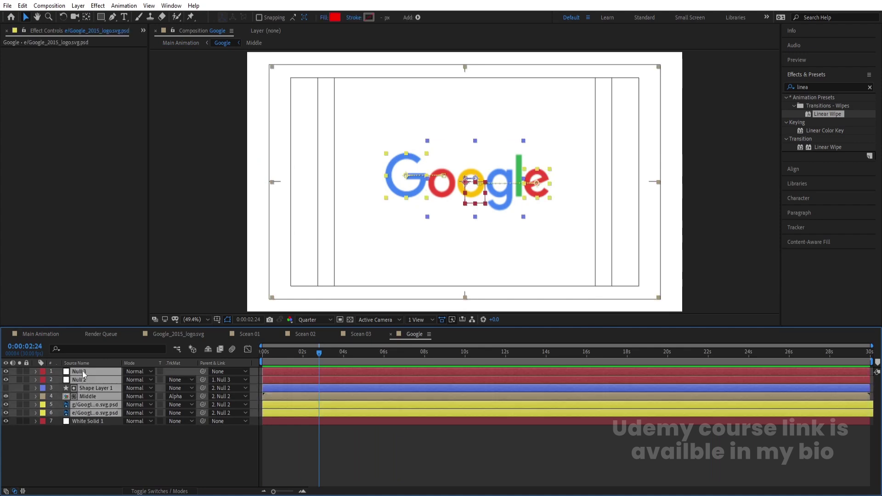
key("ctrl+shift+c")
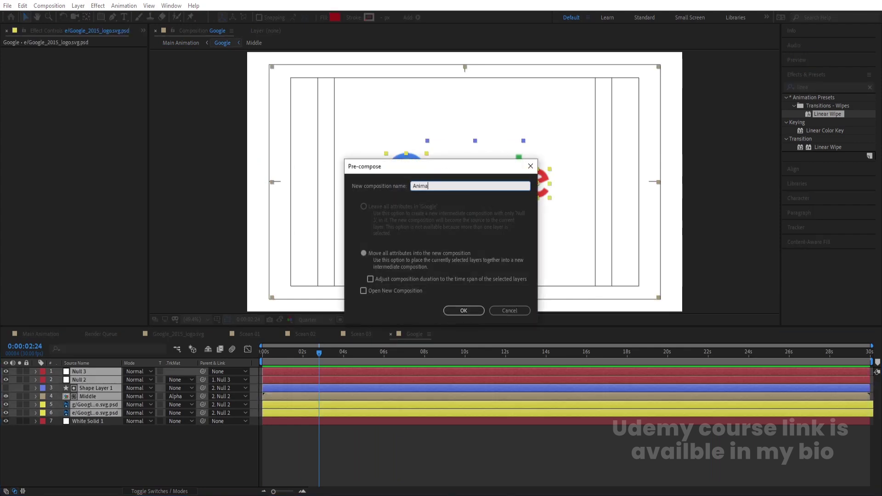
key("Return")
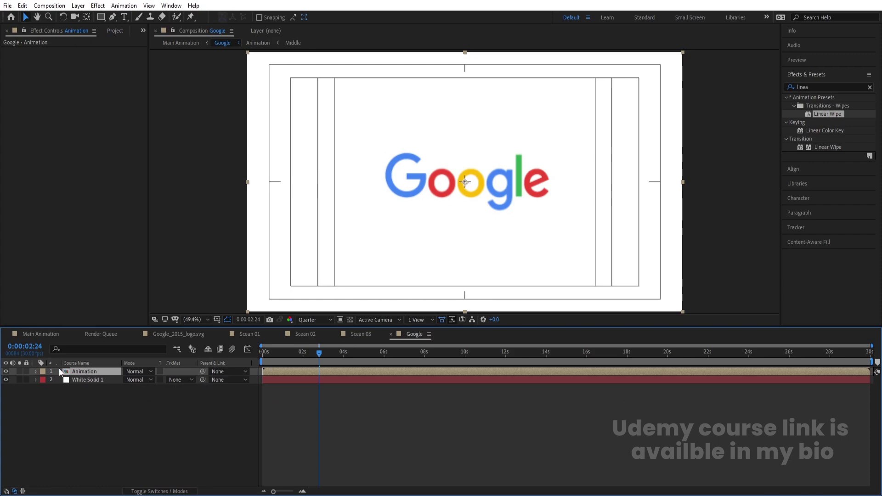
Apply Drop Shadow to the Animation layer with distance 20 and softness 100
left_click(822, 87)
type("drop")
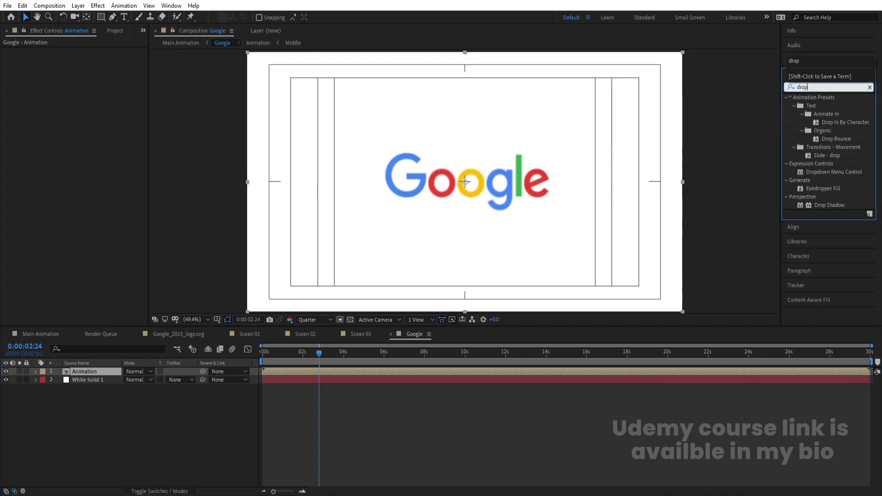
double_click(823, 206)
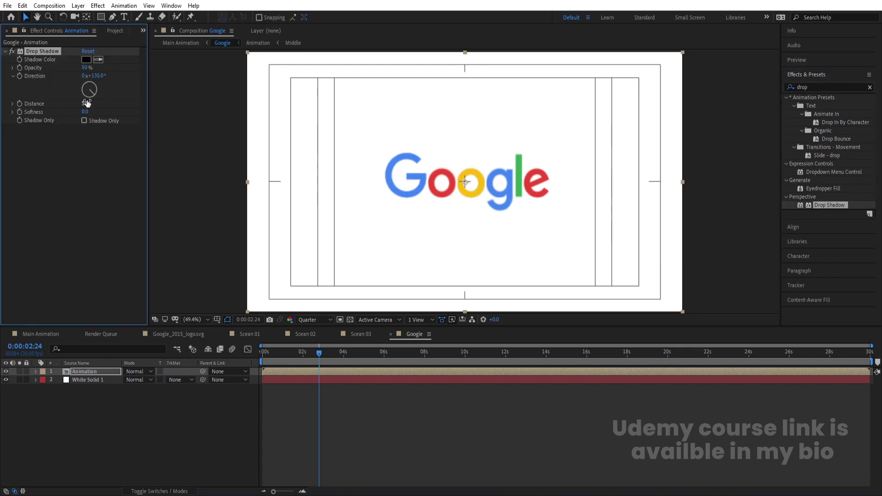
key("Return")
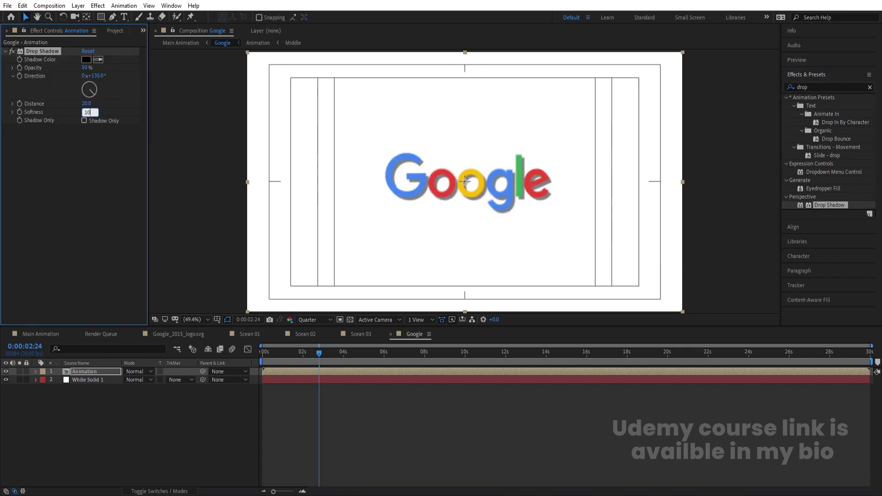
type("100")
key("Return")
Set the Animation layer's shadow opacity to 20% and sample its shadow color from the logo's blue G
left_click(85, 68)
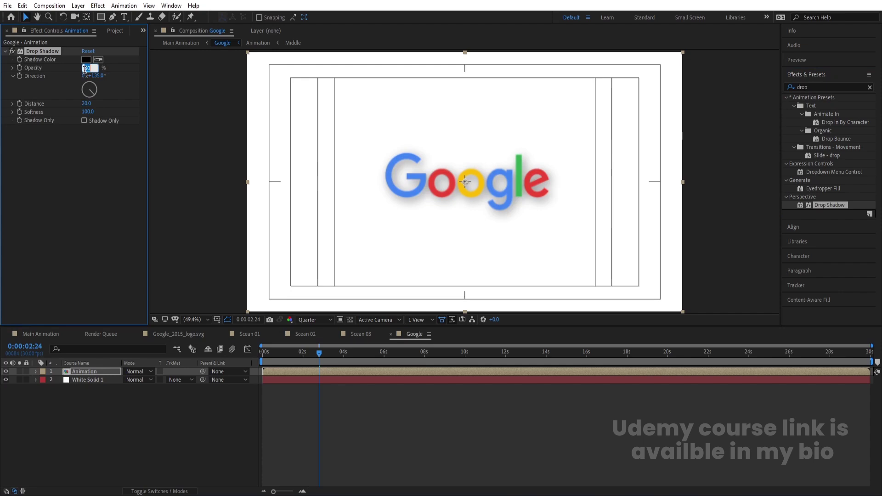
type("20")
key("Return")
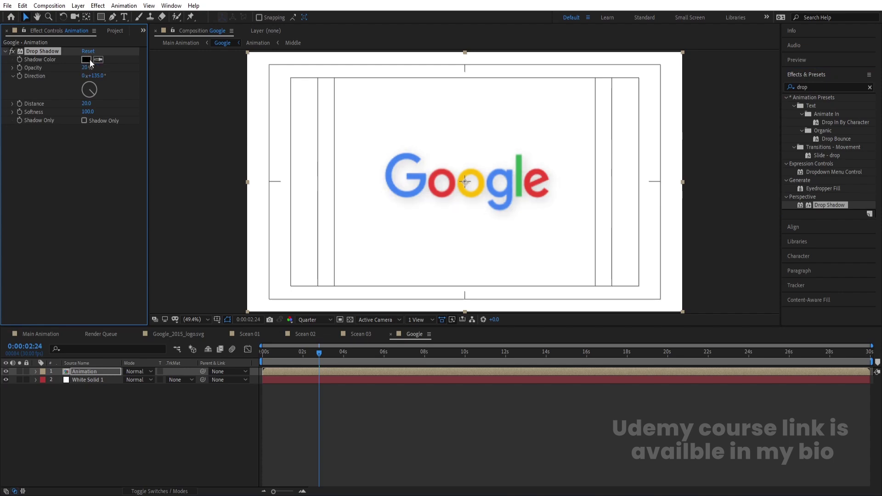
left_click(98, 59)
left_click(394, 161)
left_click(129, 404)
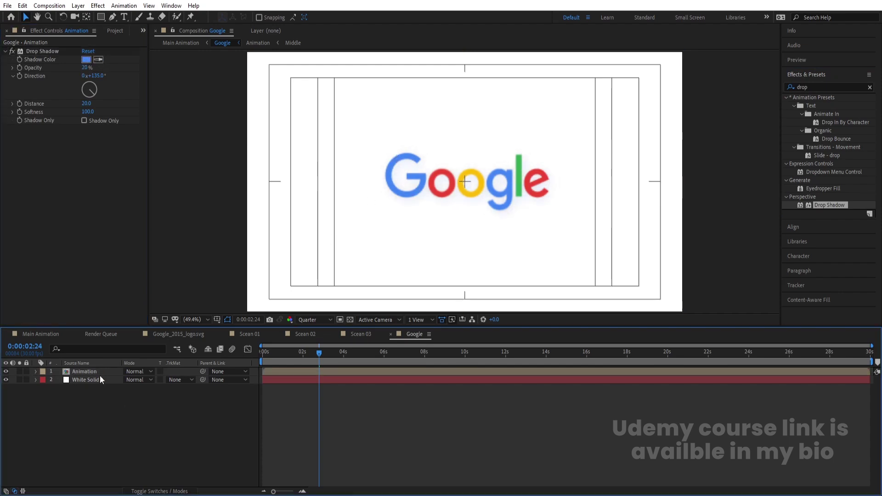
Return to Main Animation, set the preview resolution to Full, and play the animation with the logo shadow
left_click(41, 334)
left_click(329, 320)
left_click(320, 349)
key("space")
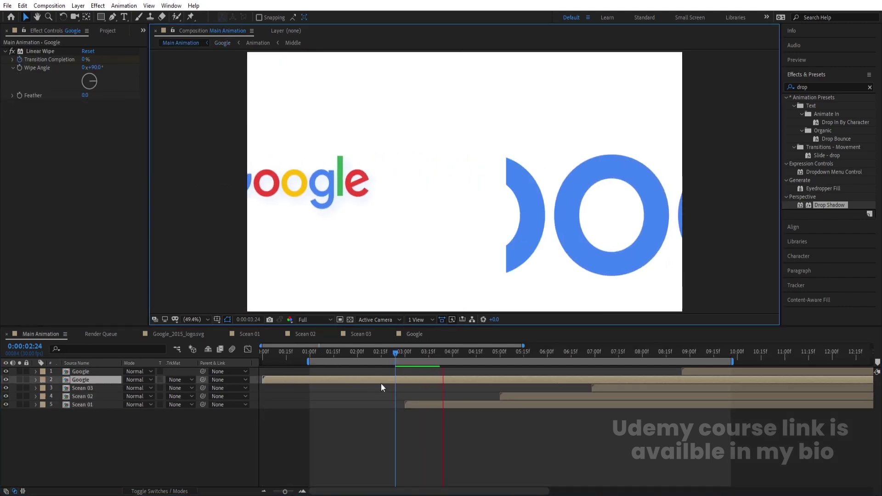
In Scean 01, give the lower Google logo layer a Drop Shadow with distance 30, softness 100 and opacity 20%
double_click(433, 406)
left_click(70, 414)
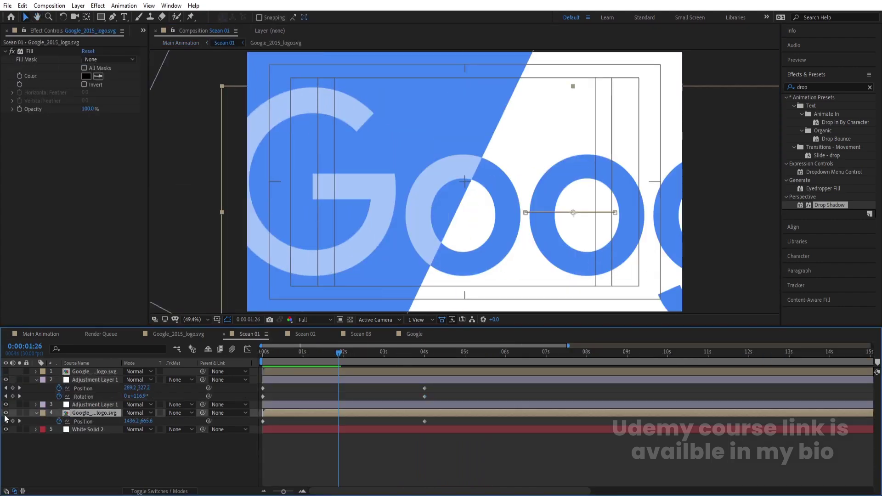
double_click(836, 207)
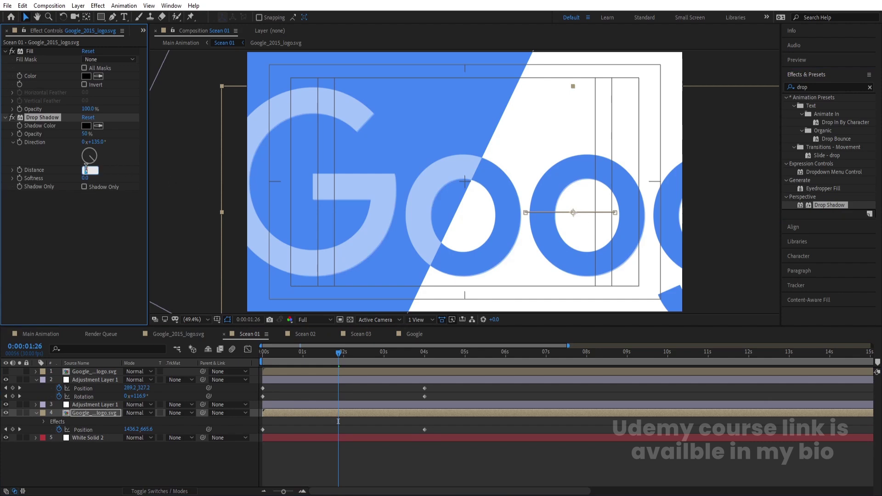
key("Return")
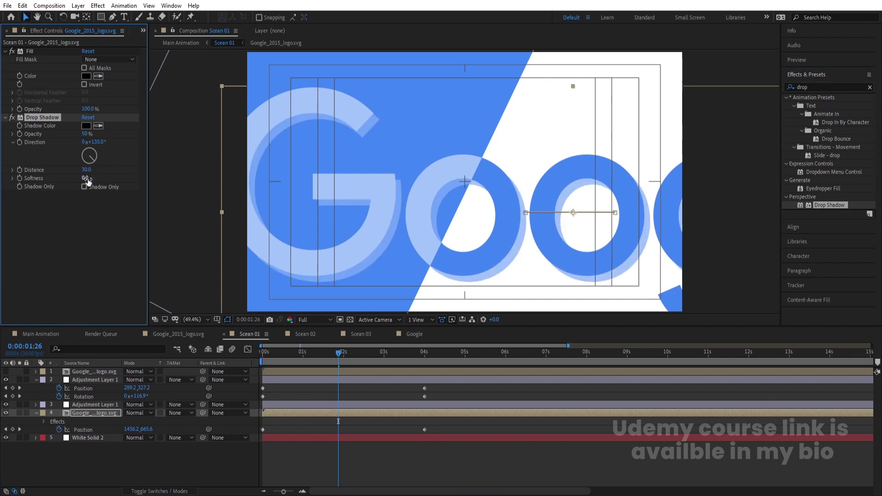
key("Return")
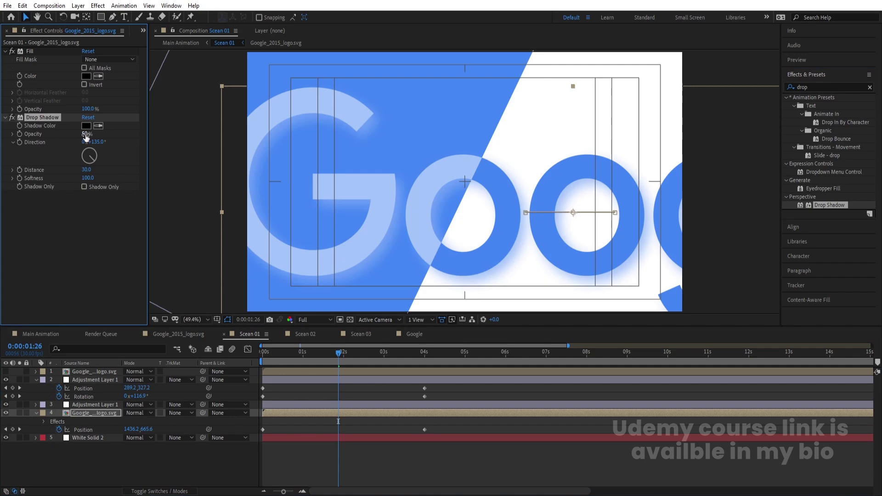
key("Return")
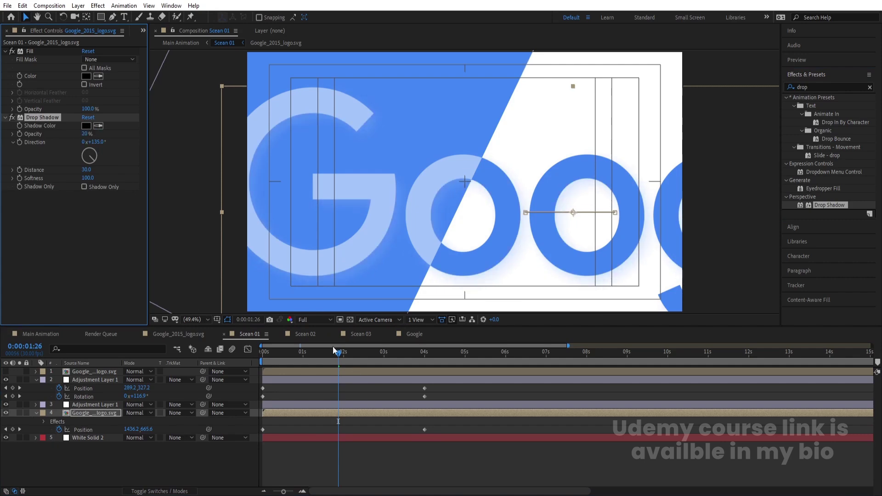
Paste Scean 01's Drop Shadow onto the lower Google logo layer in Scean 02
left_click(306, 334)
left_click(82, 413)
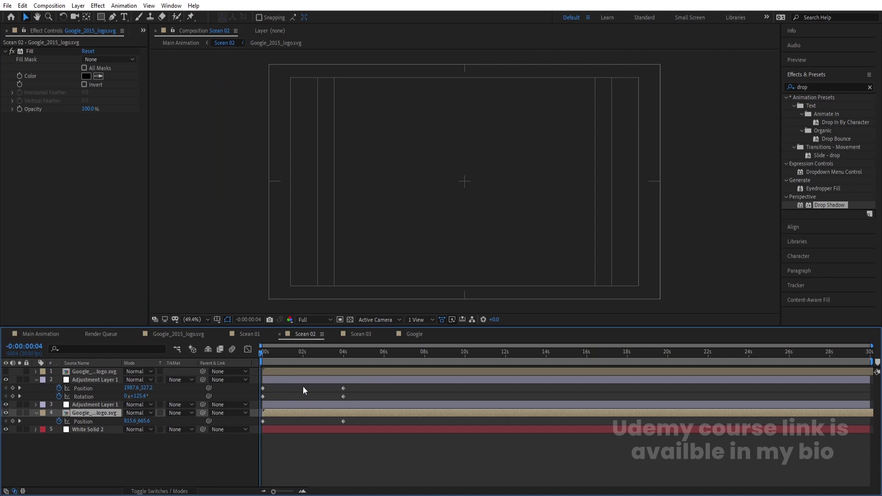
left_click(297, 352)
key("ctrl+v")
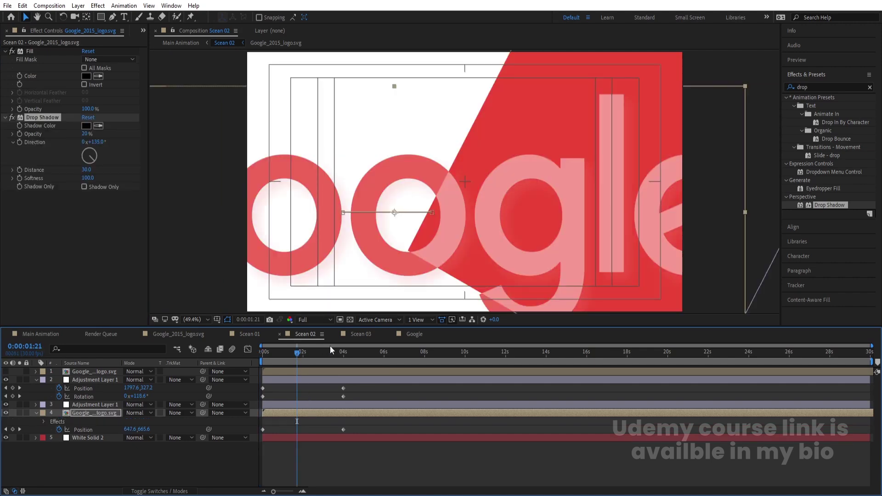
Paste the same Drop Shadow onto the lower Google logo layer in Scean 03
left_click(361, 335)
left_click(293, 354)
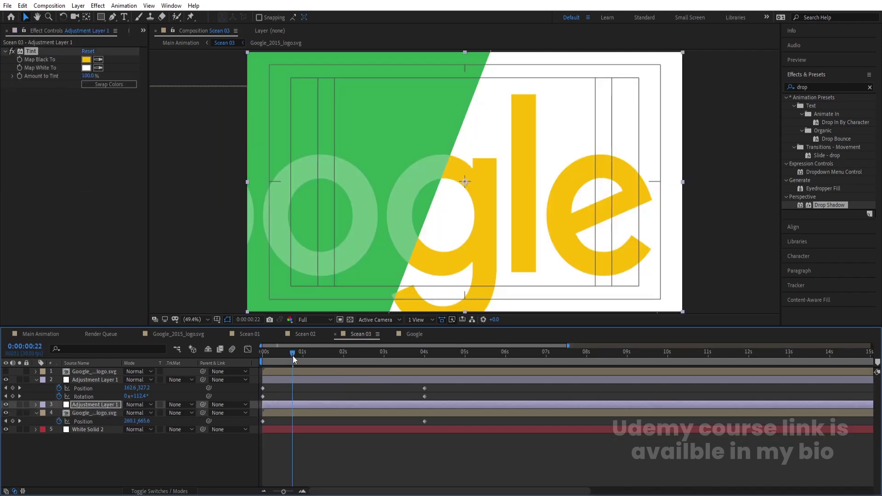
left_click(290, 414)
key("ctrl+v")
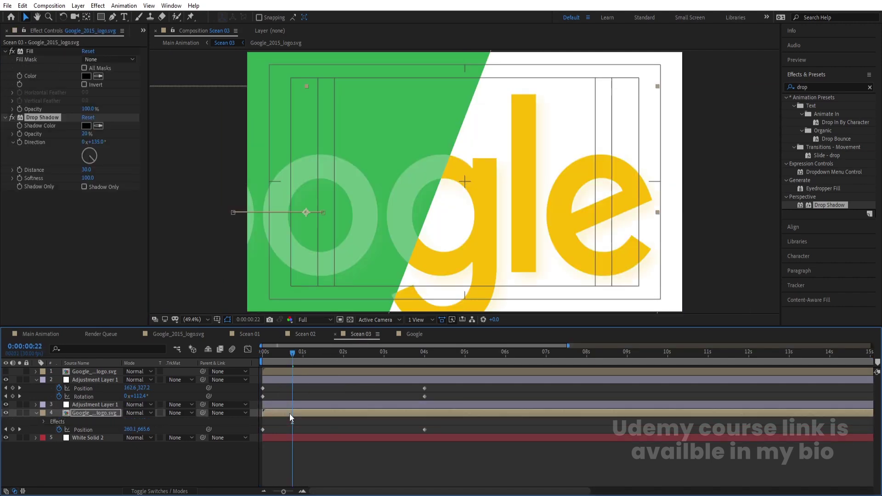
Preview Main Animation with the drop shadows applied to the three scenes
left_click(55, 334)
key("space")
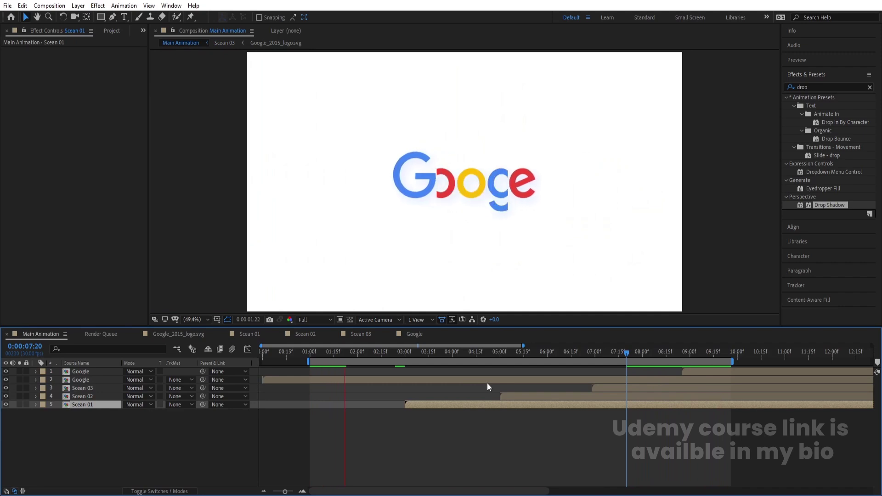
left_click(416, 377)
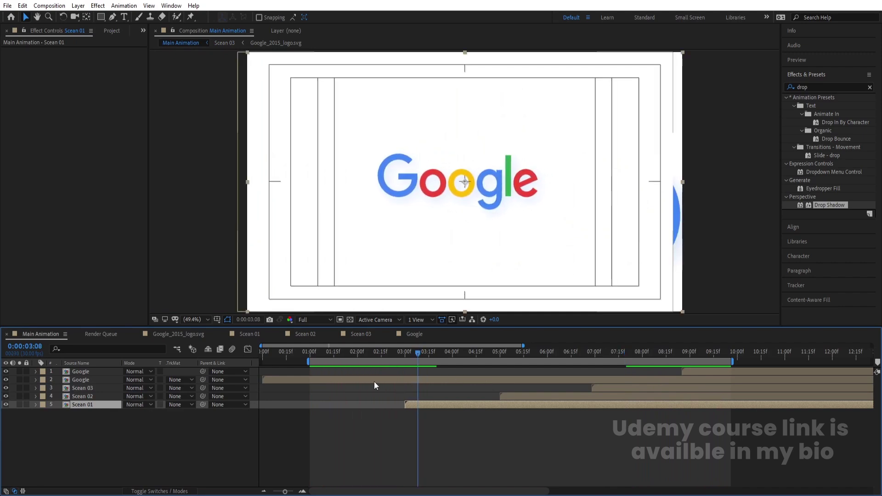
In the Google composition, change the white background solid's color to a very light gray
double_click(373, 381)
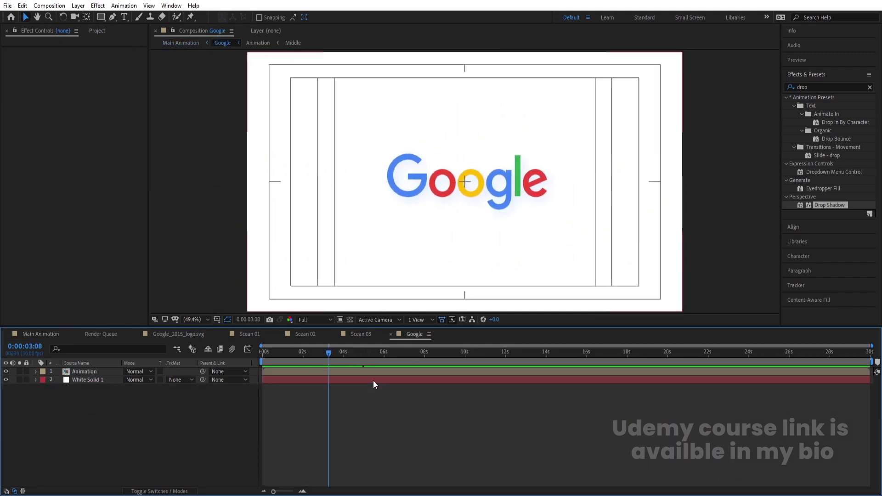
left_click(83, 381)
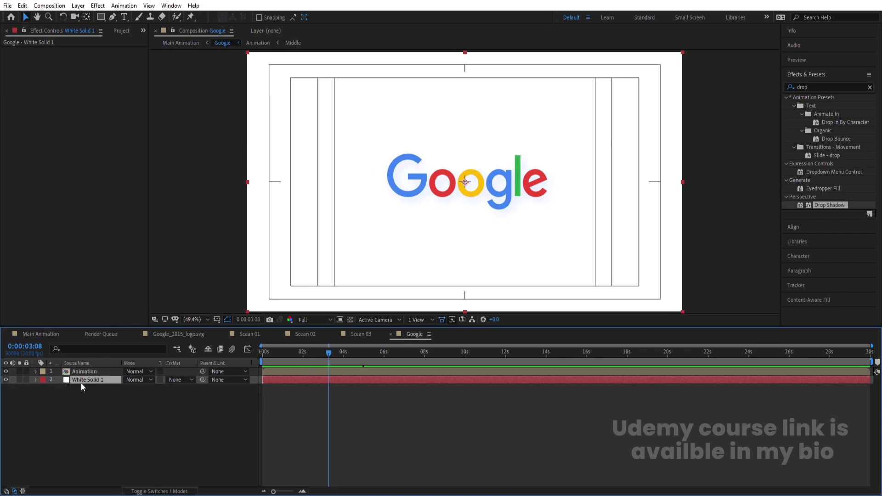
key("ctrl+shift+y")
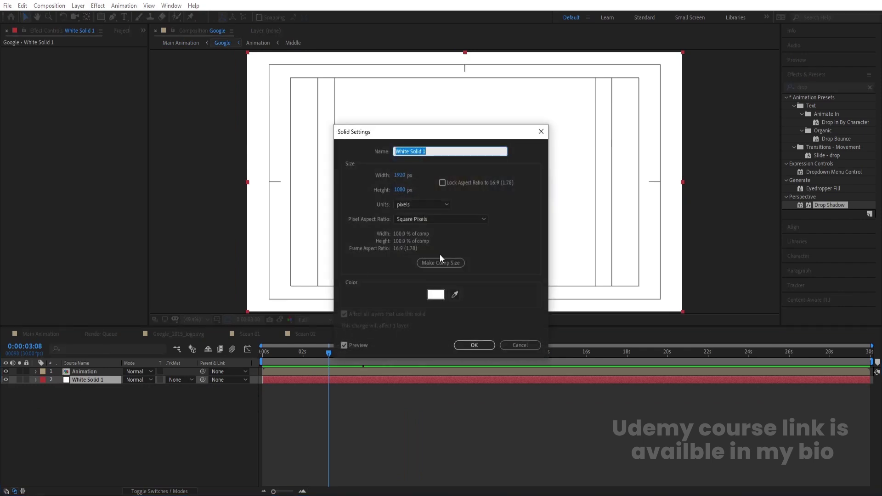
left_click(436, 295)
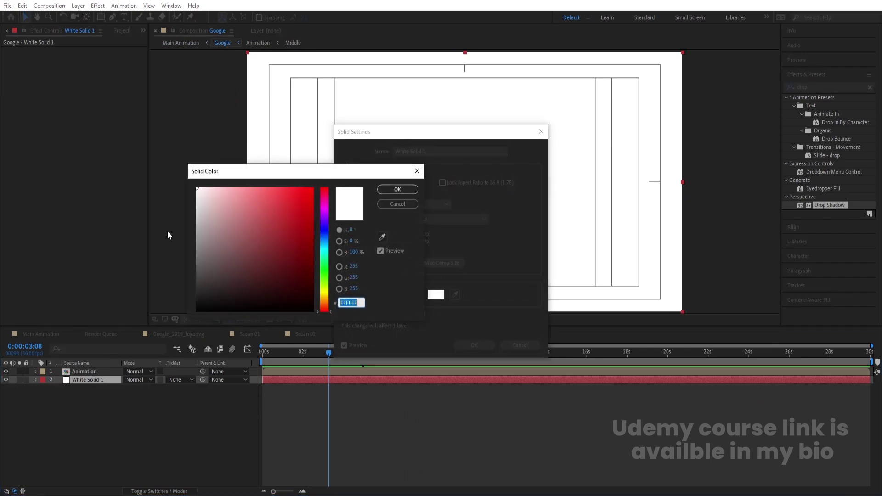
left_click_drag(202, 202, 182, 193)
key("Return")
key("Return")
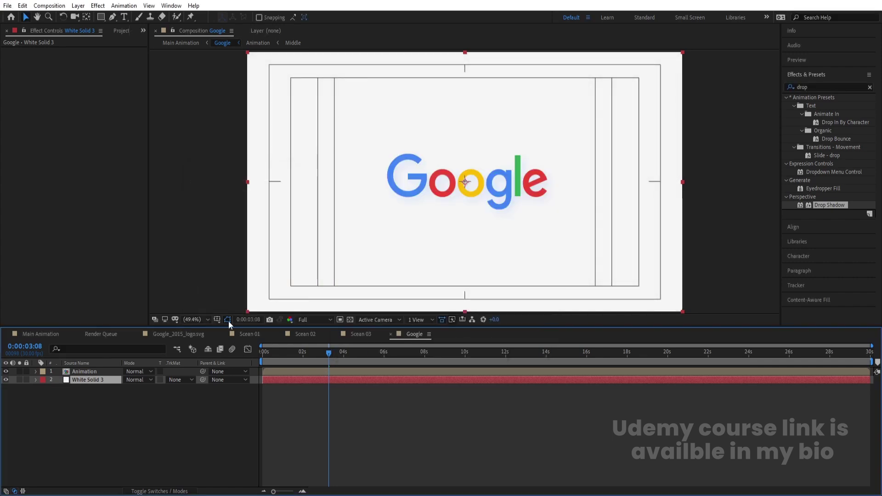
Return to Main Animation and preview the animation with the light gray logo background
left_click(55, 333)
key("space")
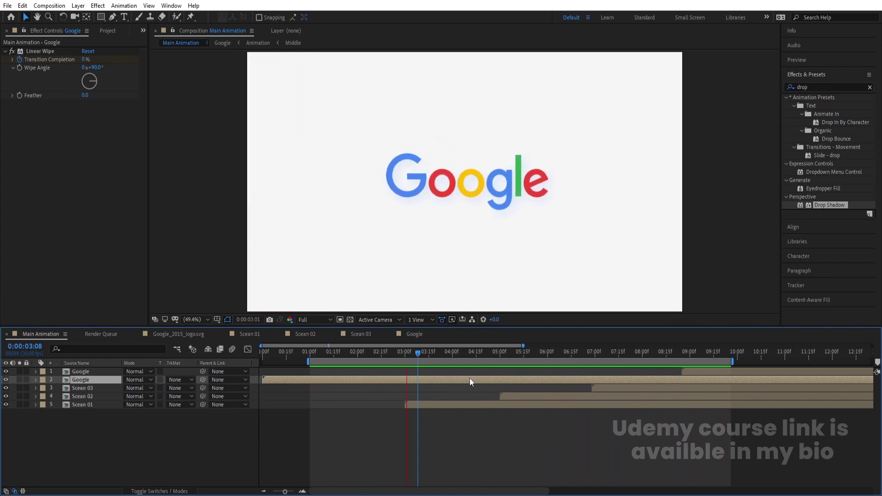
left_click(331, 352)
key("space")
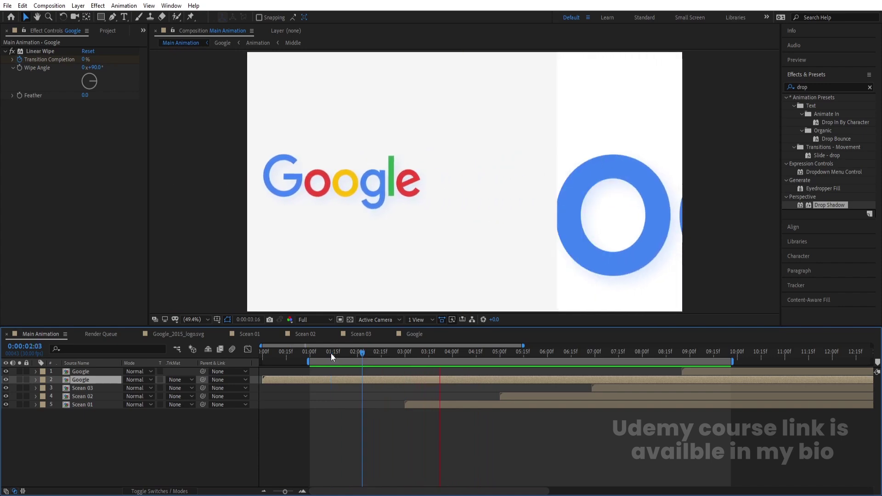
key("space")
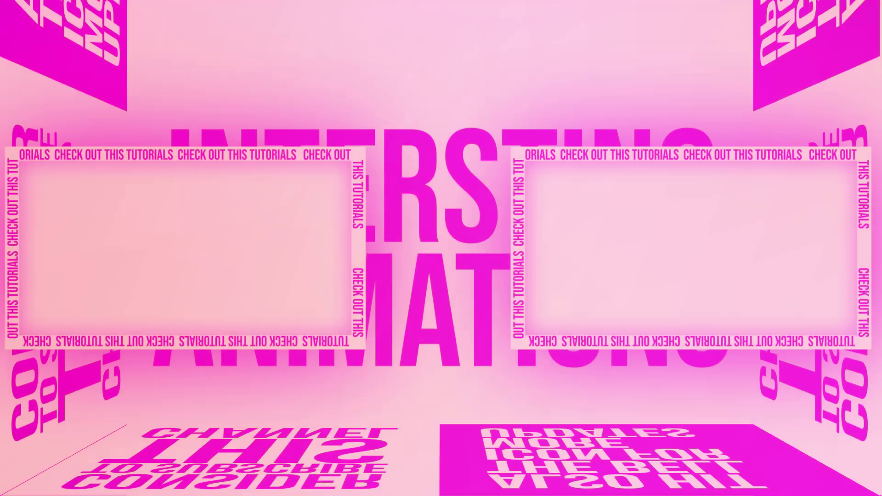